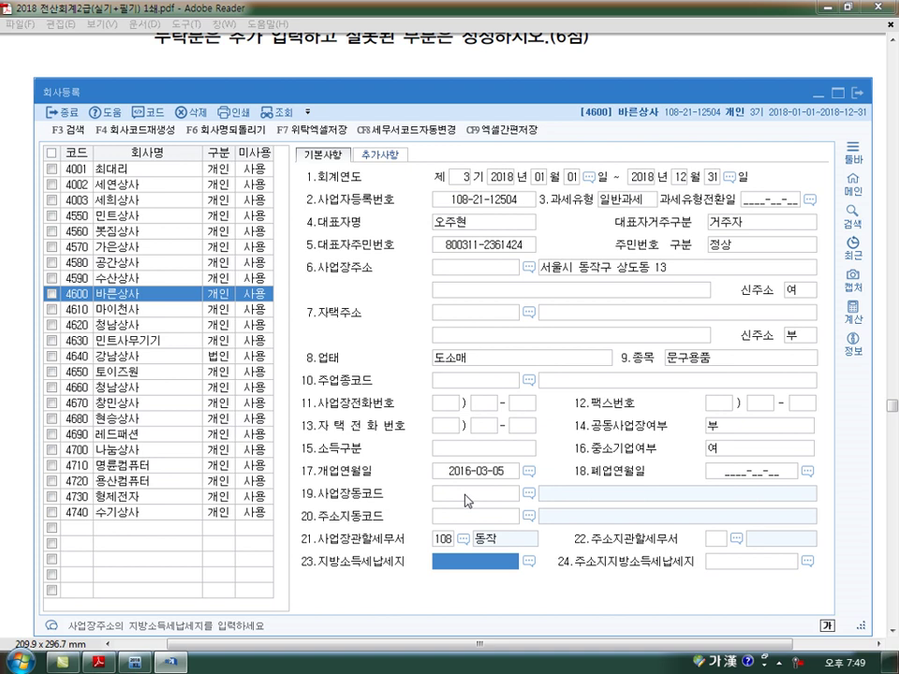
- Close the 회사등록 window and, after viewing problem 2's income statement in the PDF, open 전기분손익계산서 in KcLep
left_click(857, 91)
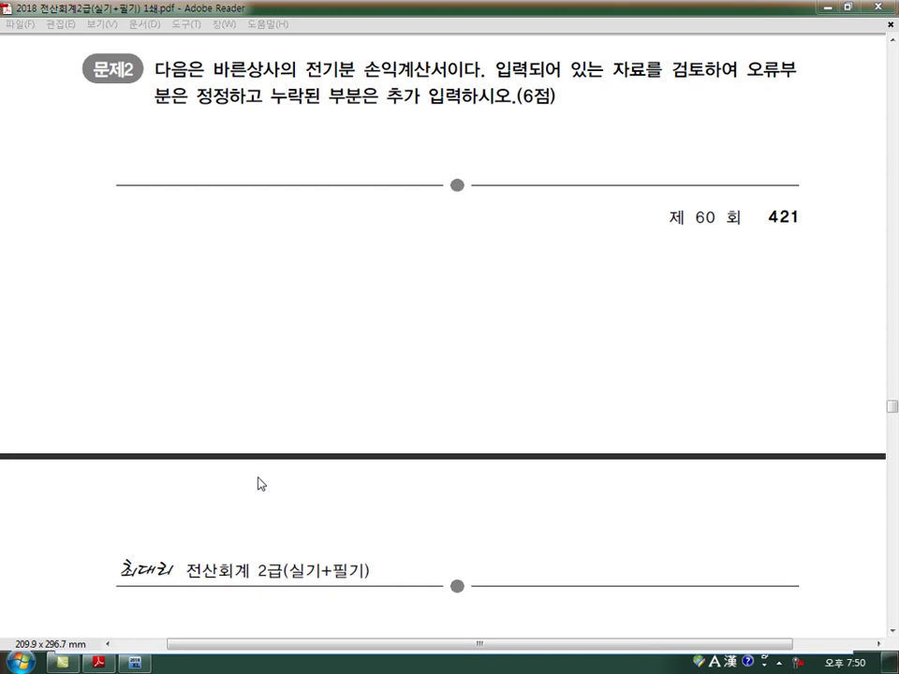
left_click(468, 158)
scroll(468, 158, "down", 10)
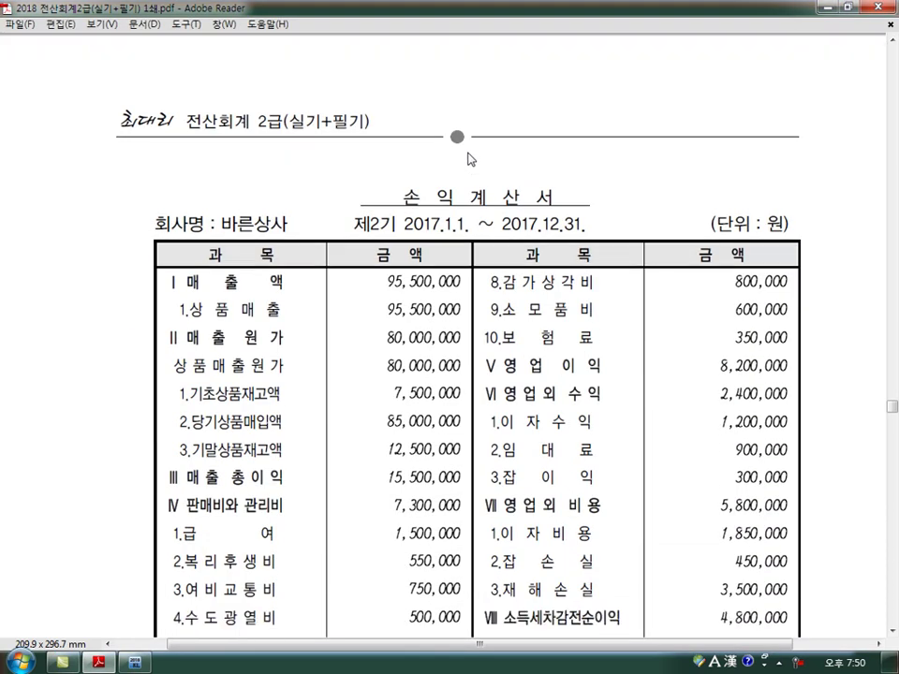
scroll(465, 150, "down", 1)
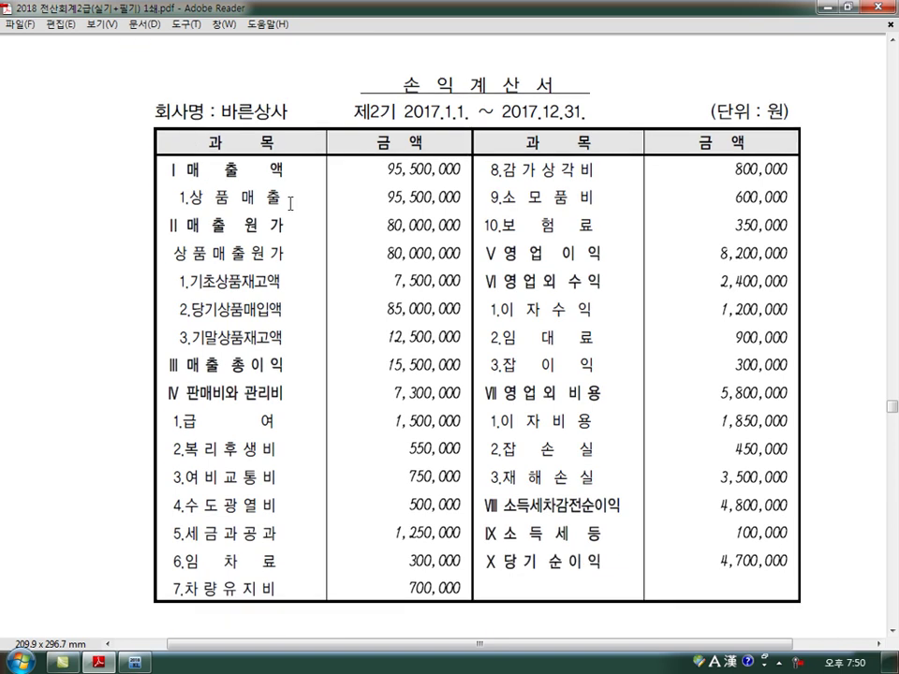
key("alt+Tab")
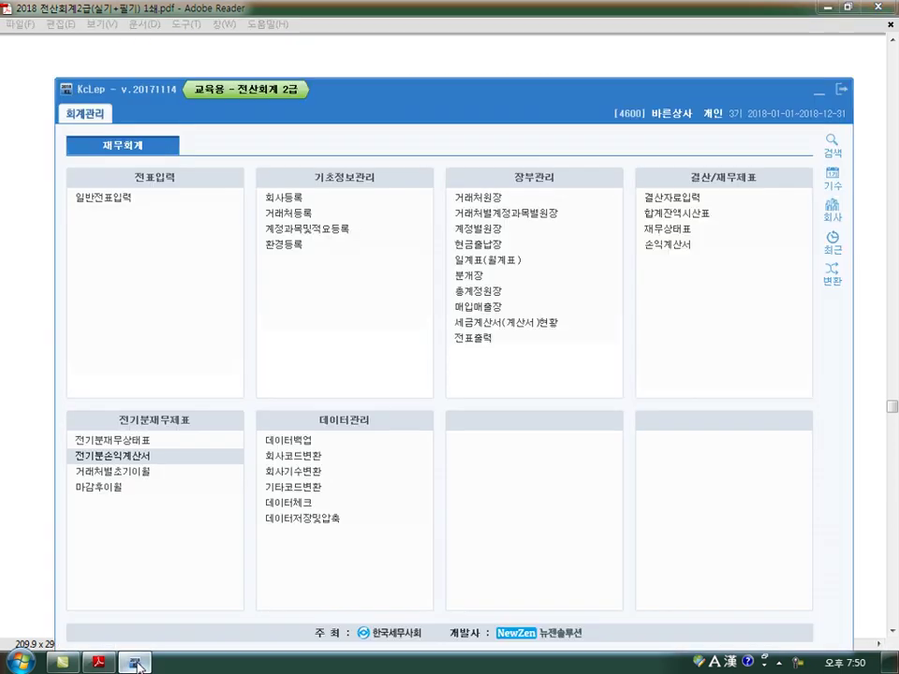
left_click(126, 459)
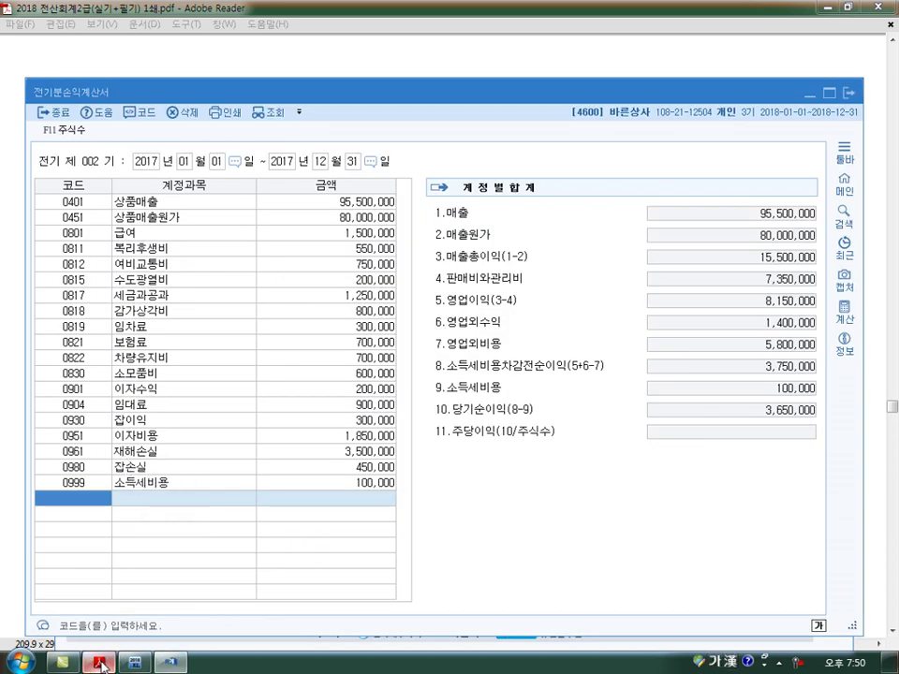
- Compare the entries with the PDF income statement and set the 수도광열비 amount to 500,000 in 전기분손익계산서
key("alt+Tab")
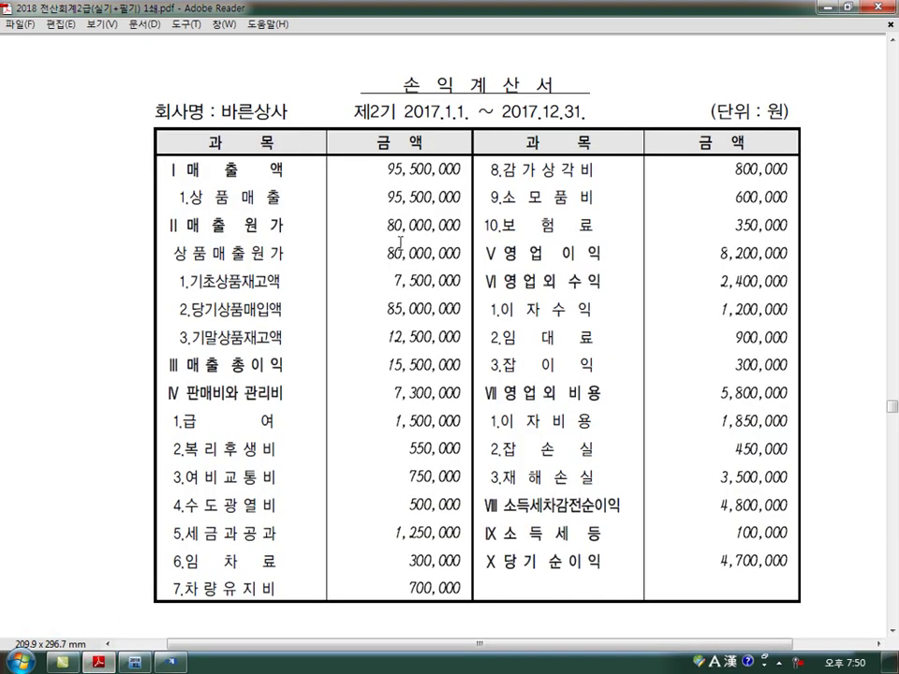
double_click(410, 508)
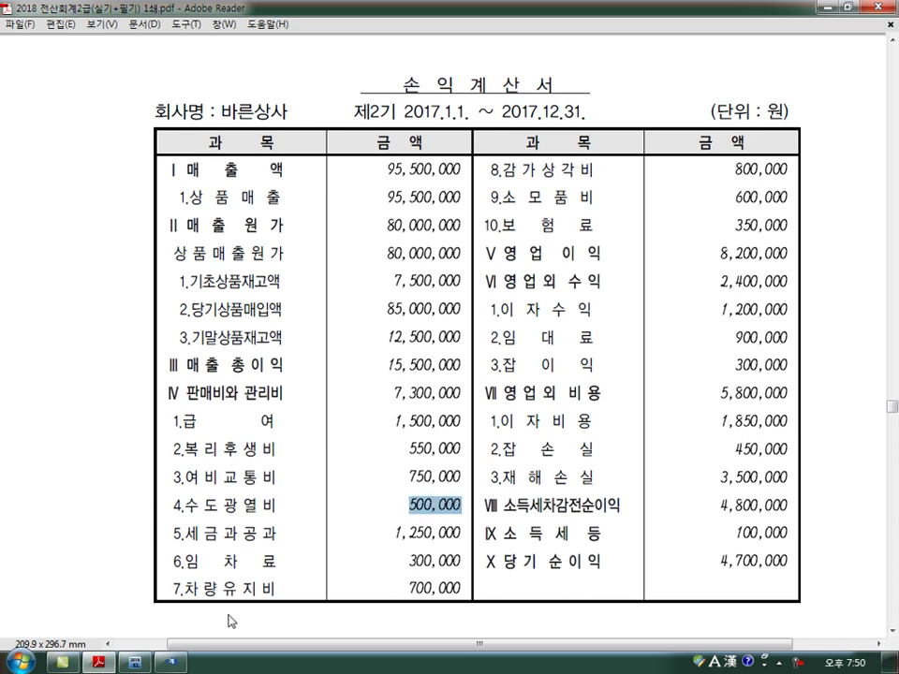
key("alt+Tab")
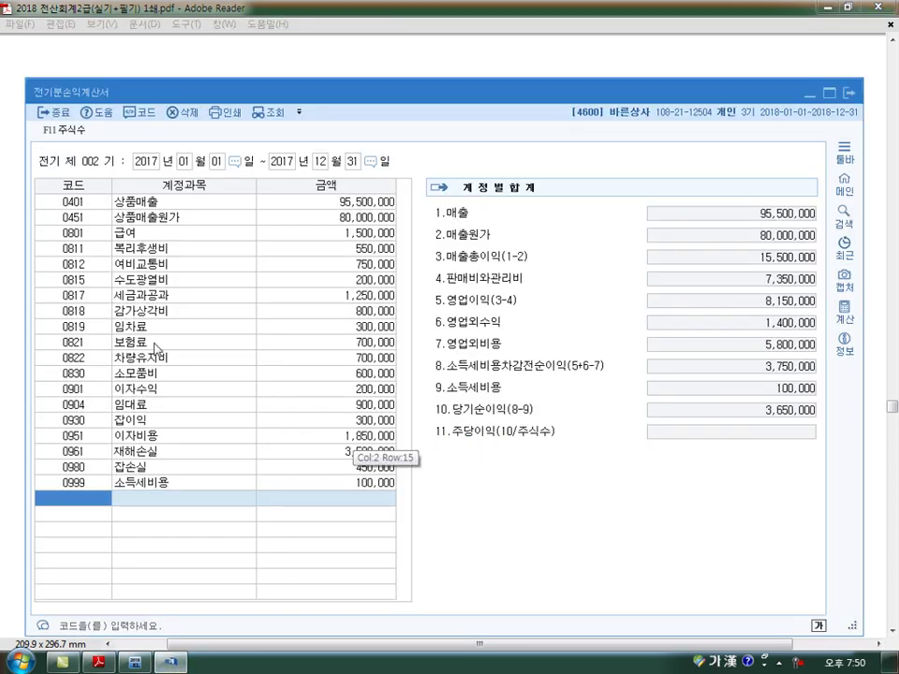
left_click(329, 281)
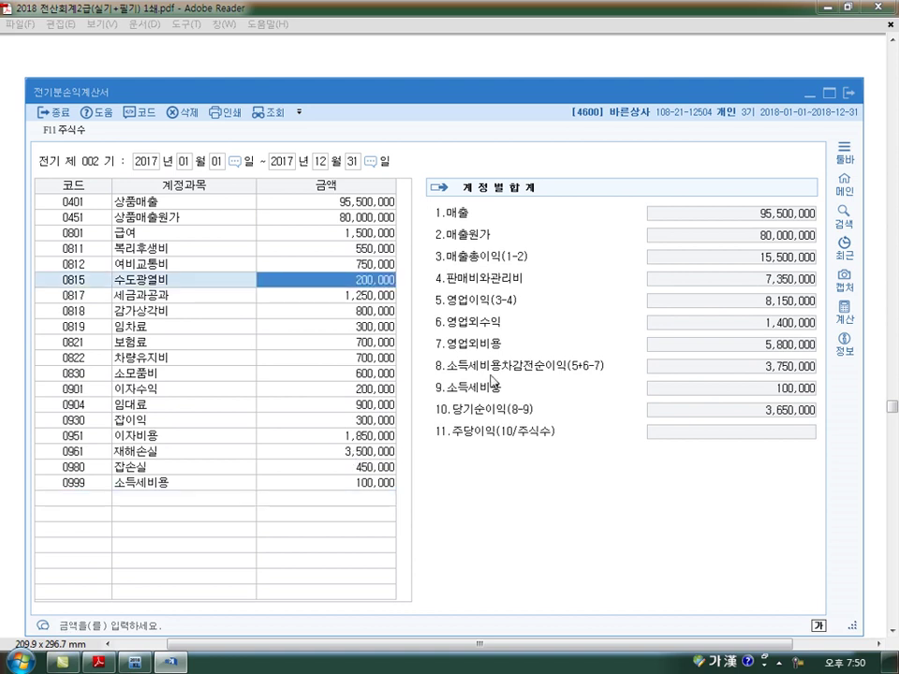
type("500")
key("Return")
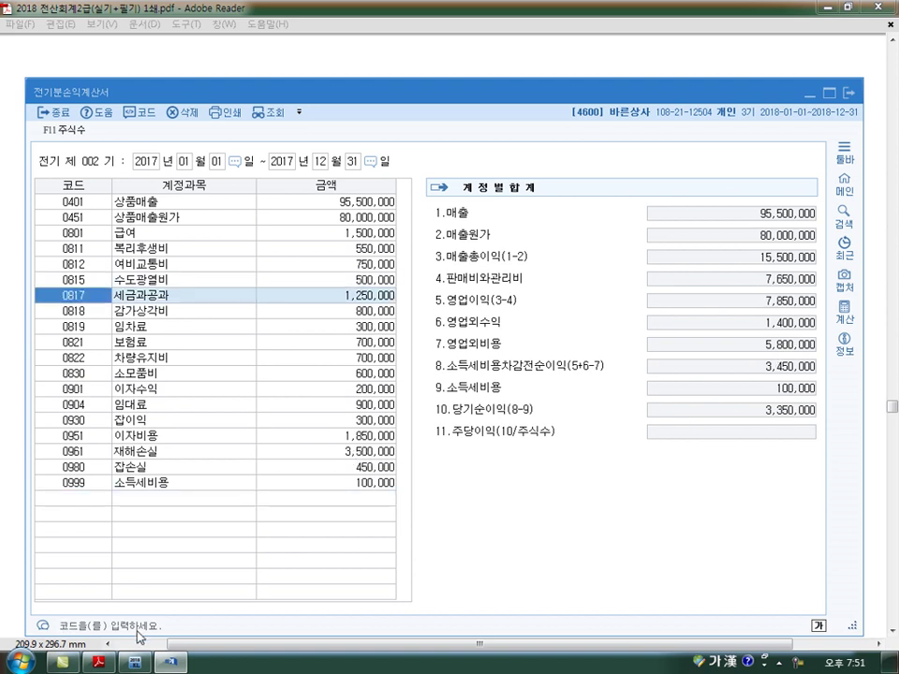
- Check the PDF income statement, look up account code 821 (보험료) in 전기분손익계산서 and set its amount to 350,000
key("alt+Tab")
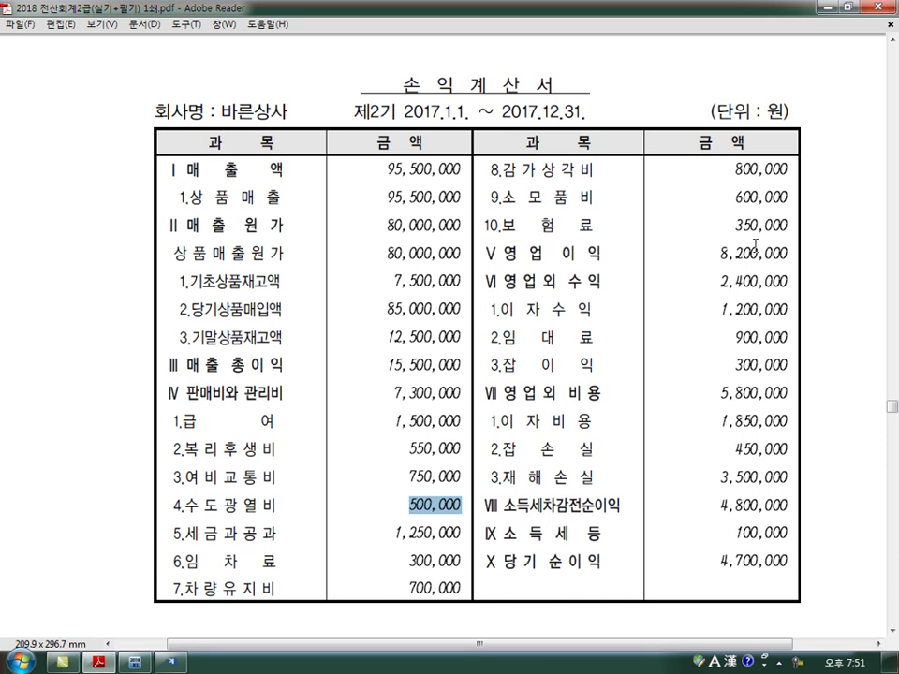
key("alt+Tab")
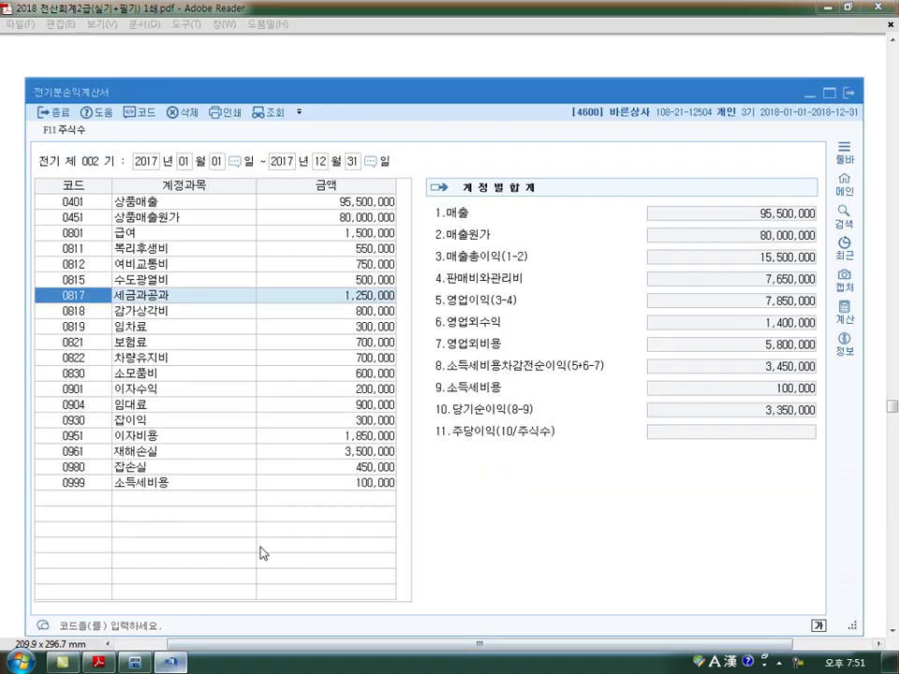
left_click(98, 499)
type("821")
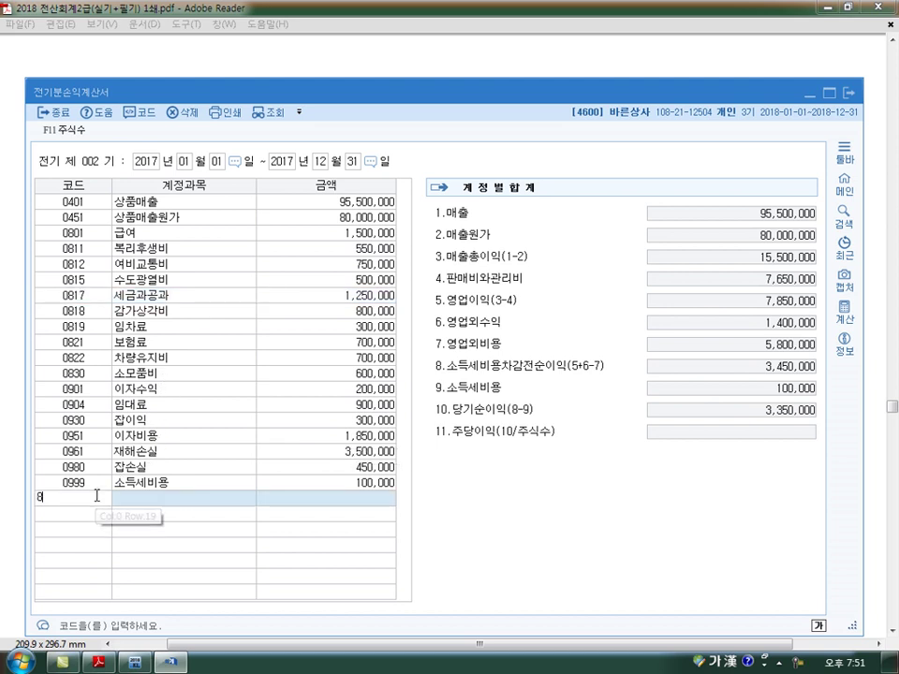
key("Return")
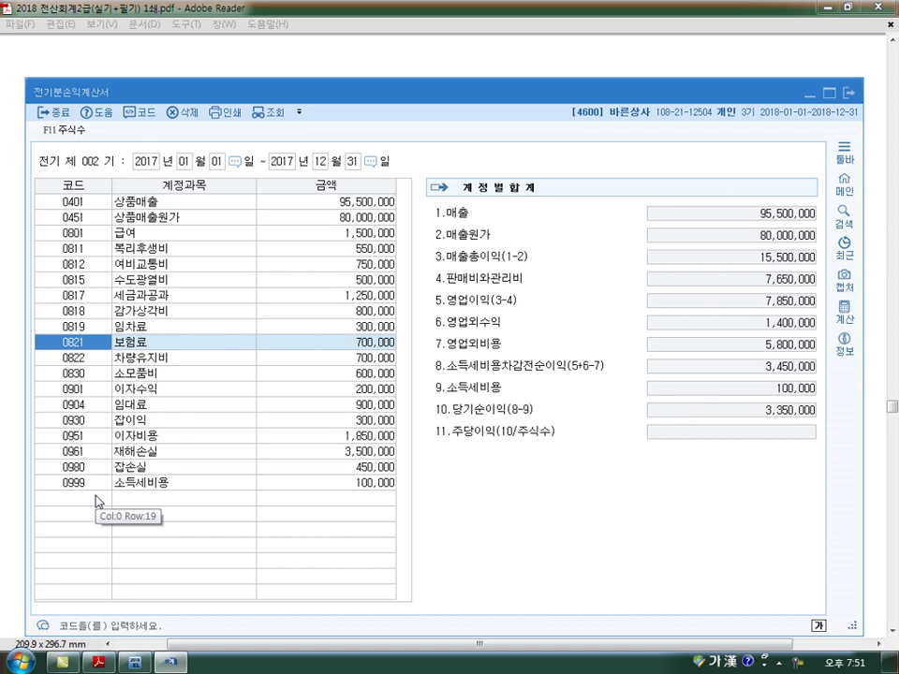
key("Return")
type("350000")
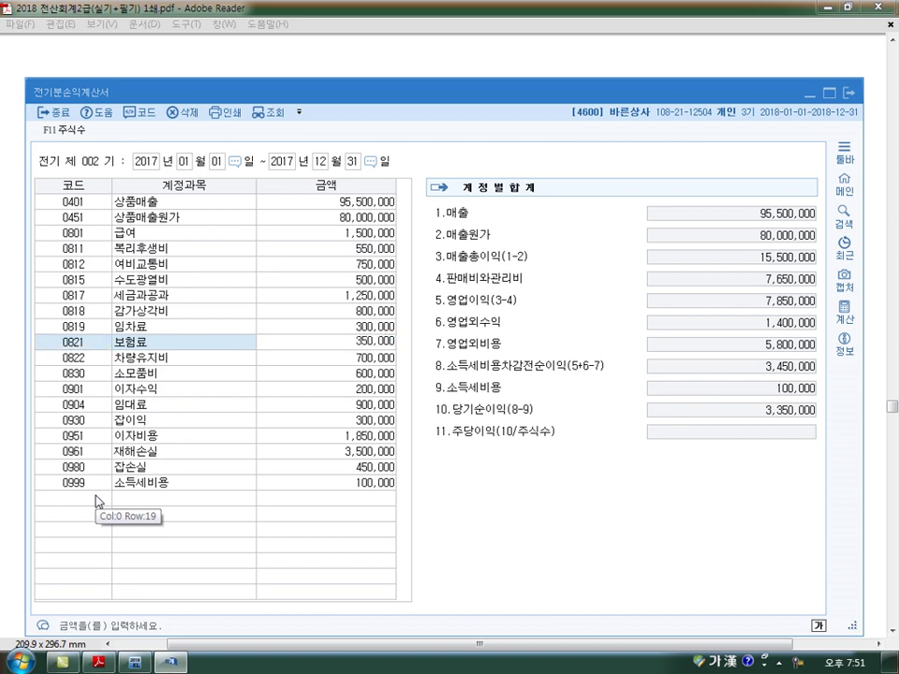
key("Return")
- Check the remaining items in the PDF and set the 이자수익 amount to 1,200,000 in 전기분손익계산서
key("alt+Tab")
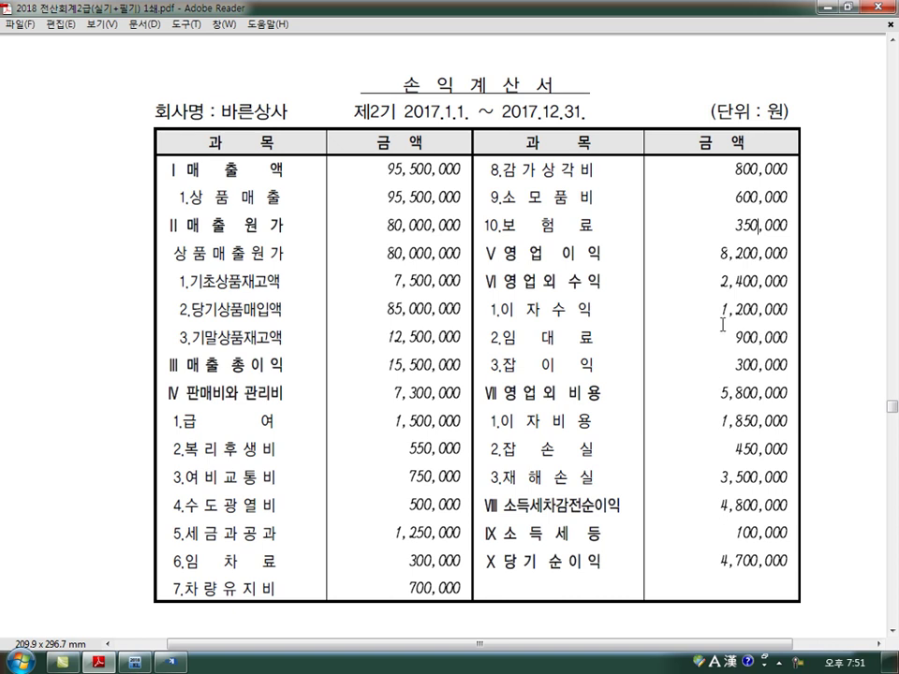
key("alt+Tab")
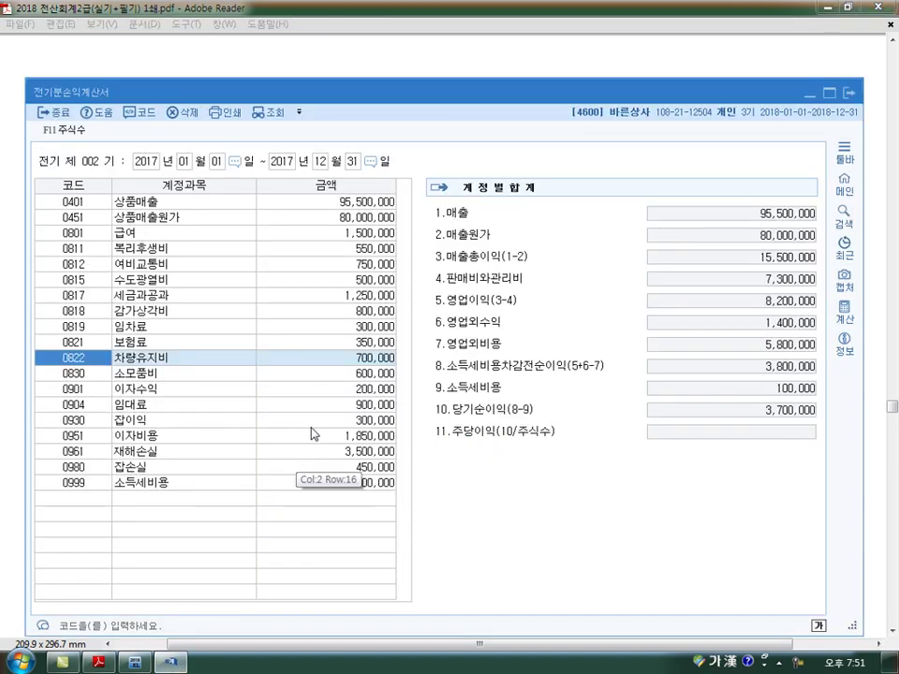
left_click(337, 392)
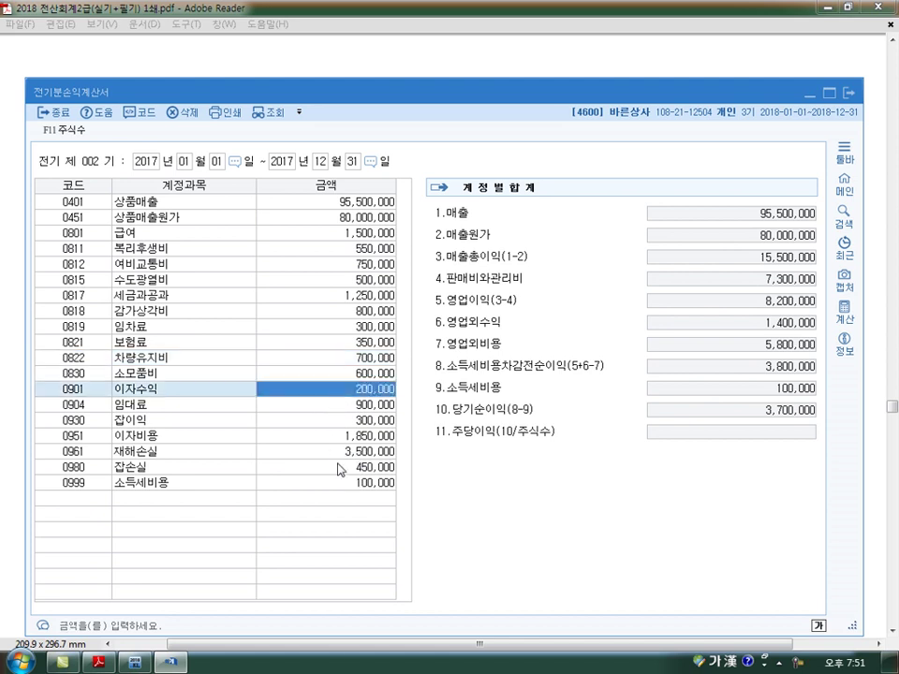
type("1200000")
key("Return")
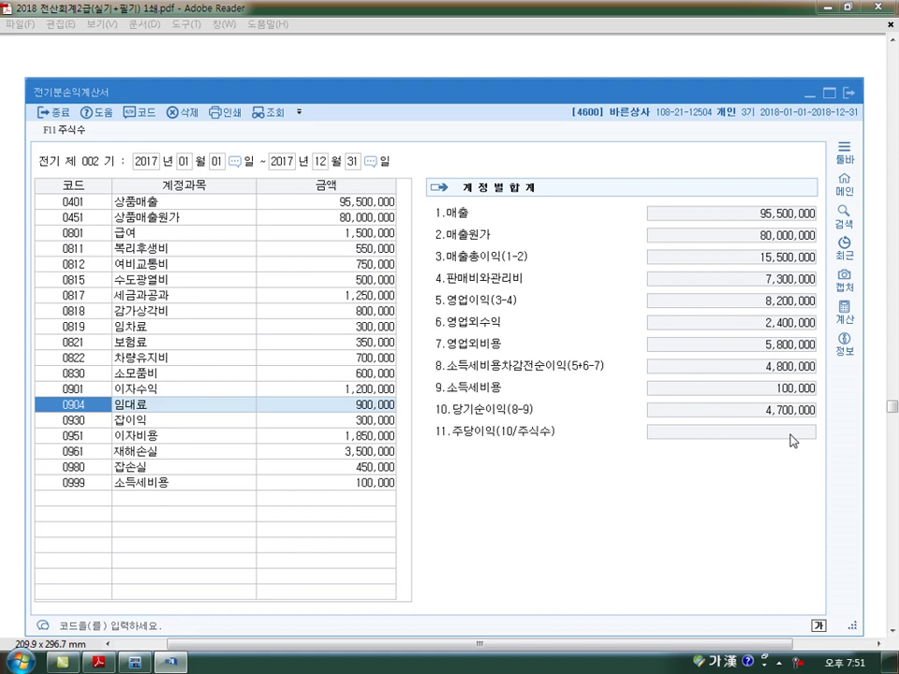
- Check the 당기순이익 against the PDF income statement and close 전기분손익계산서
left_click(98, 662)
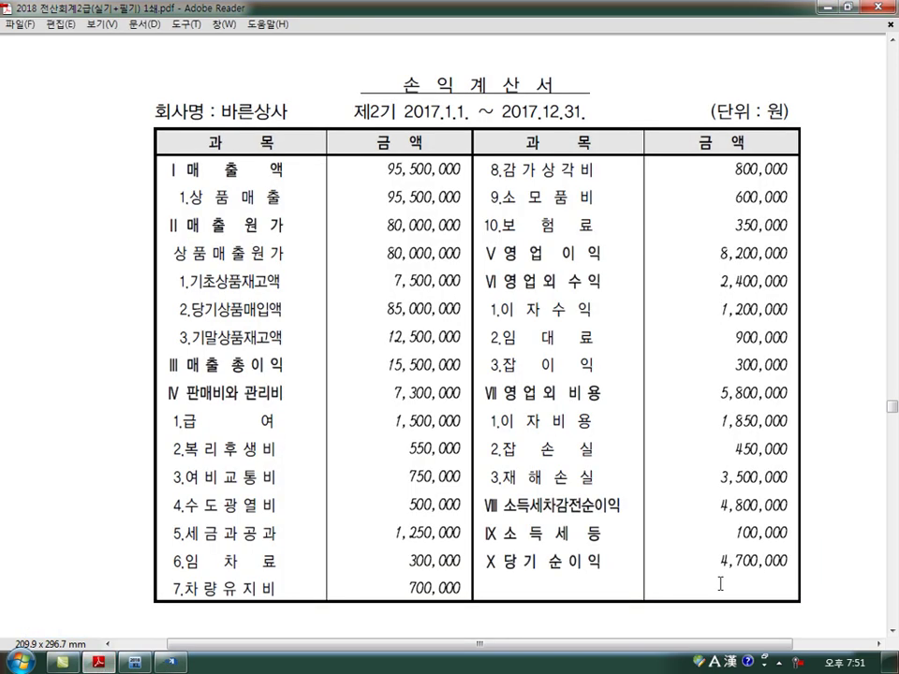
left_click(176, 667)
left_click(846, 95)
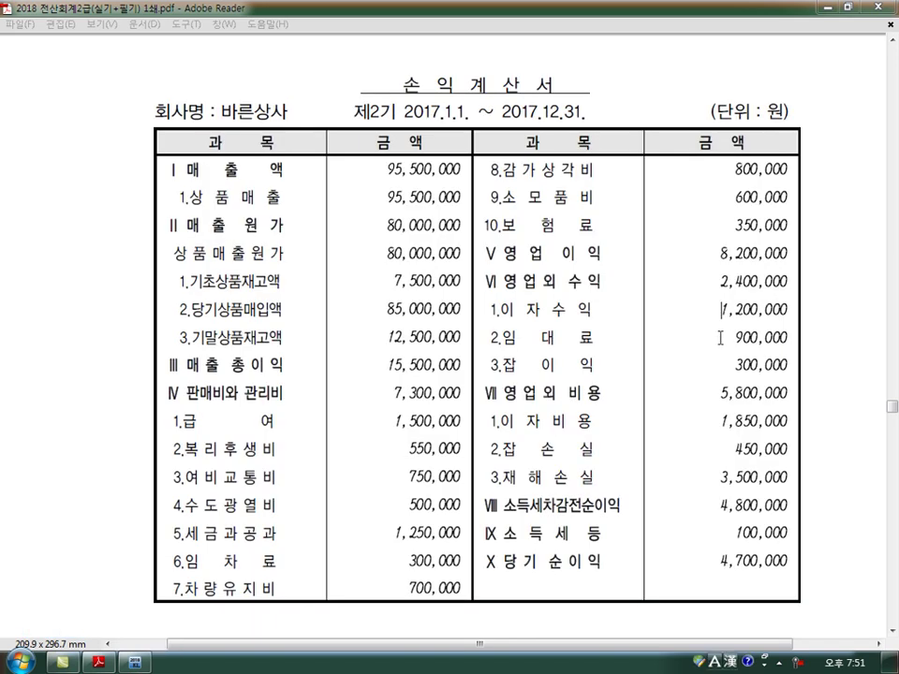
- Following problem 3 in the PDF, open 거래처별초기이월 in KcLep and set 제일문구's 외상매출금 amount to 1,600,000
scroll(461, 452, "down", 5)
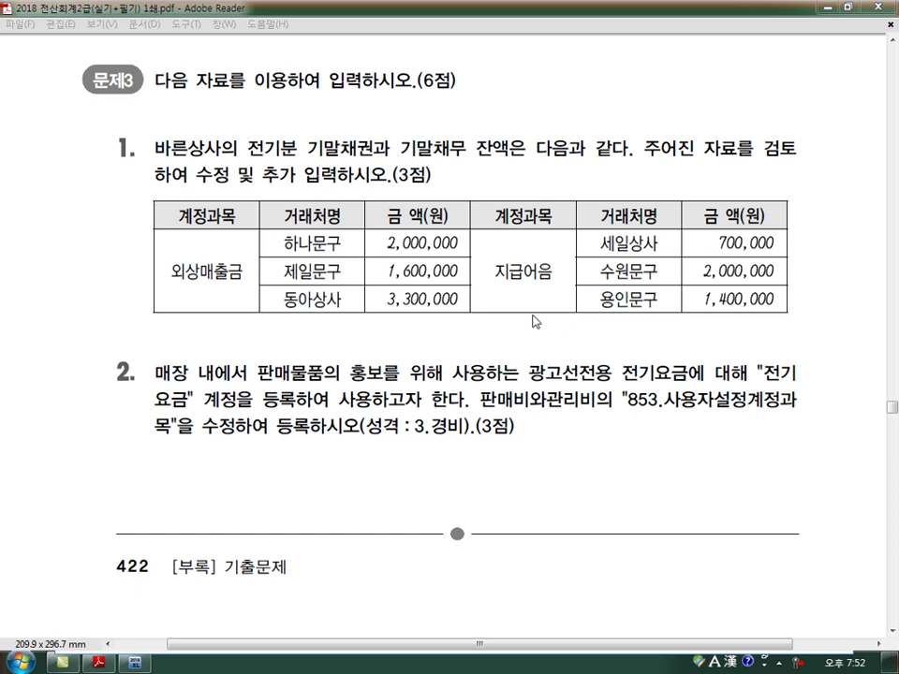
key("alt+Tab")
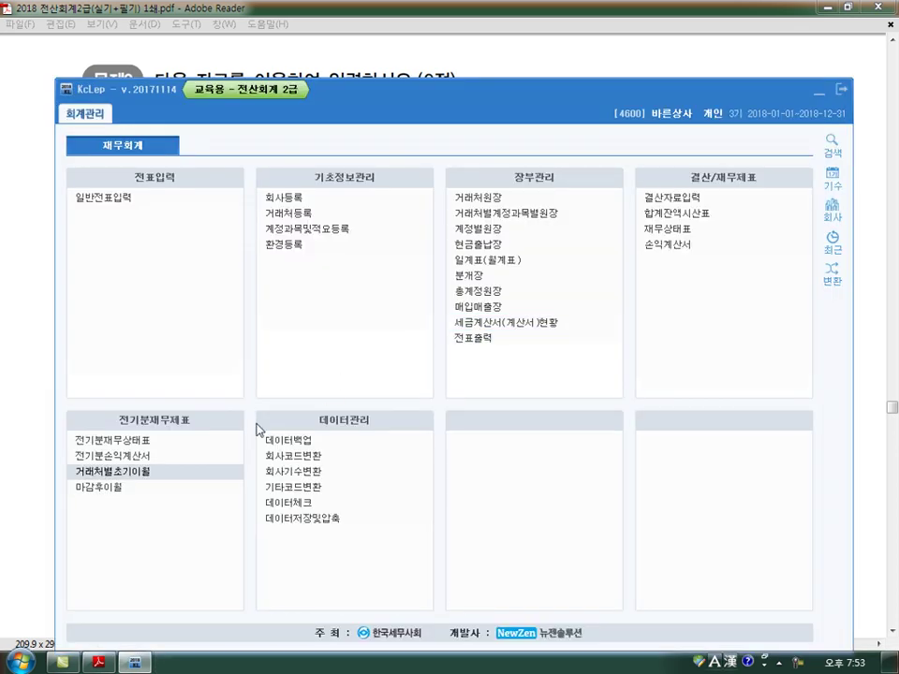
left_click(134, 474)
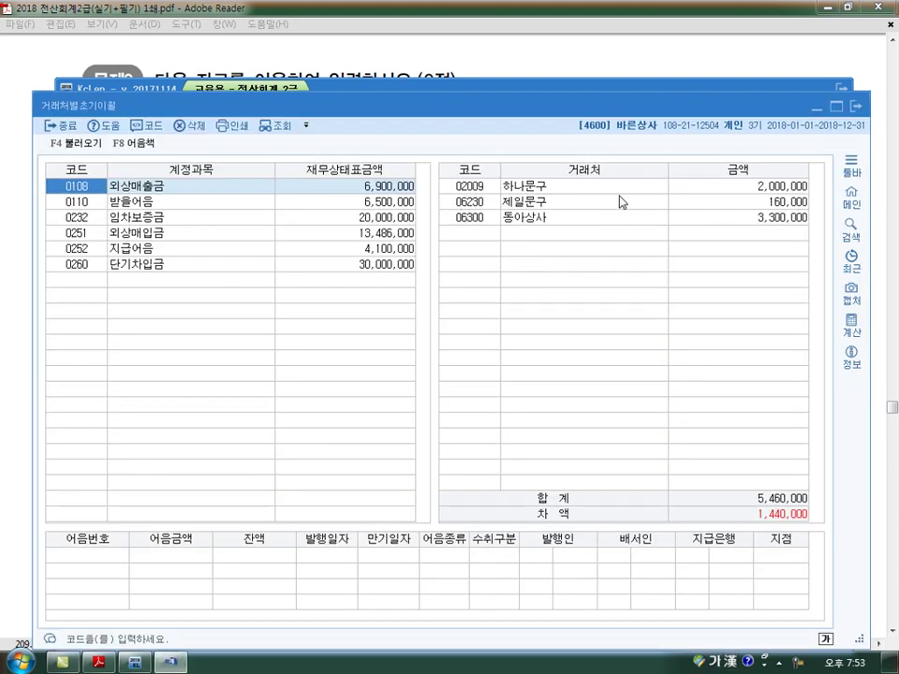
left_click(762, 189)
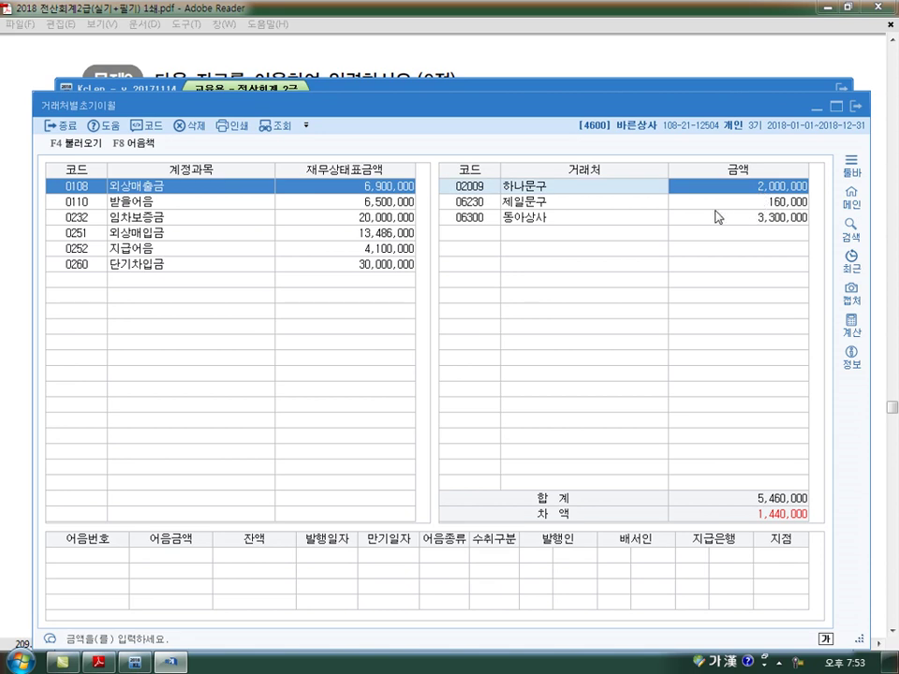
left_click(722, 203)
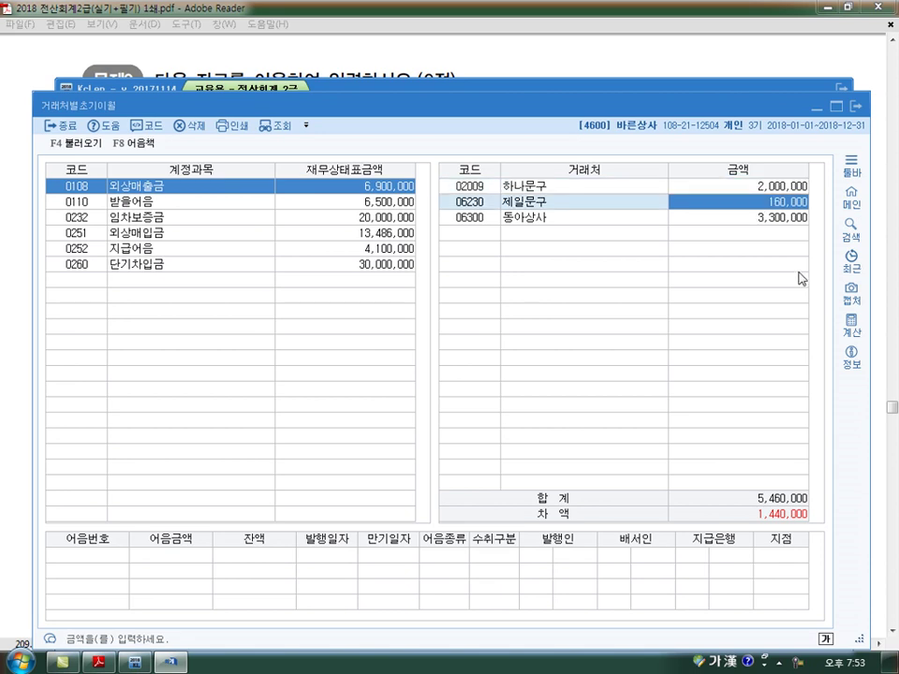
type("1600000")
key("Return")
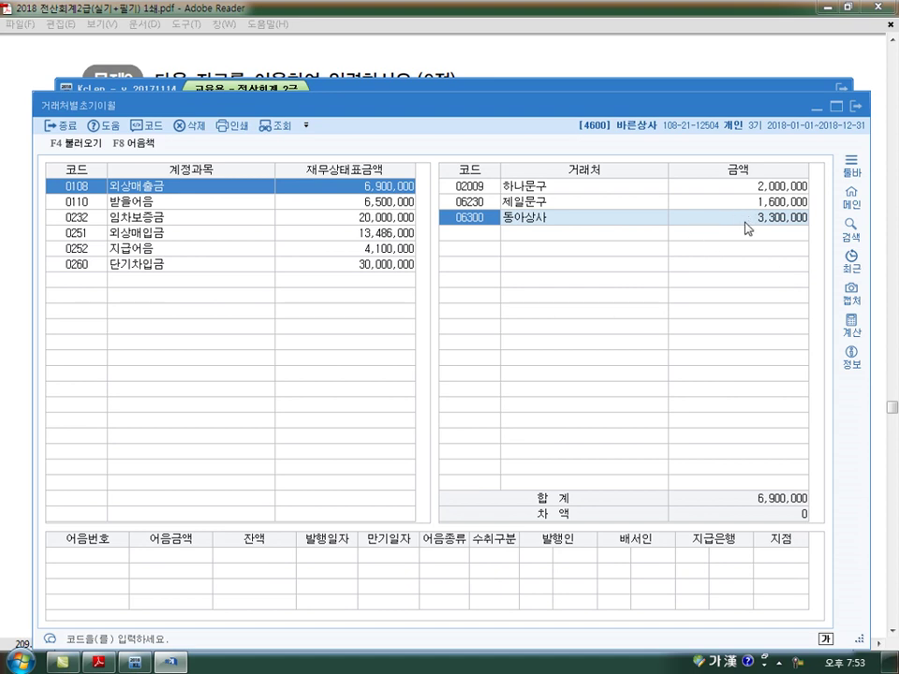
- For 지급어음, set 수원문구 to 2,000,000 and 용인문구 to 1,400,000, and close 거래처별초기이월
left_click(88, 250)
left_click(485, 191)
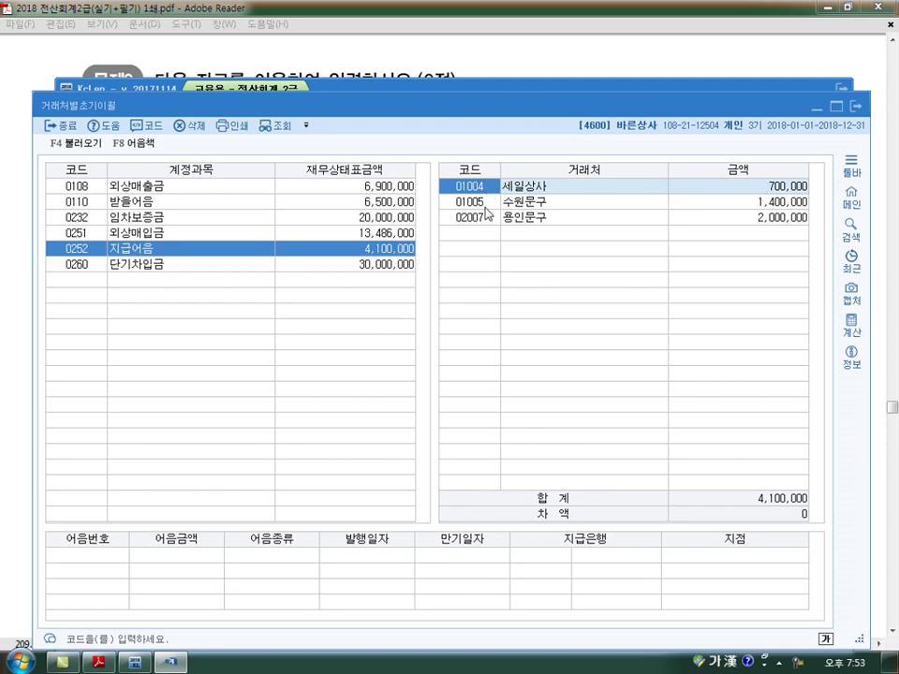
left_click(485, 204)
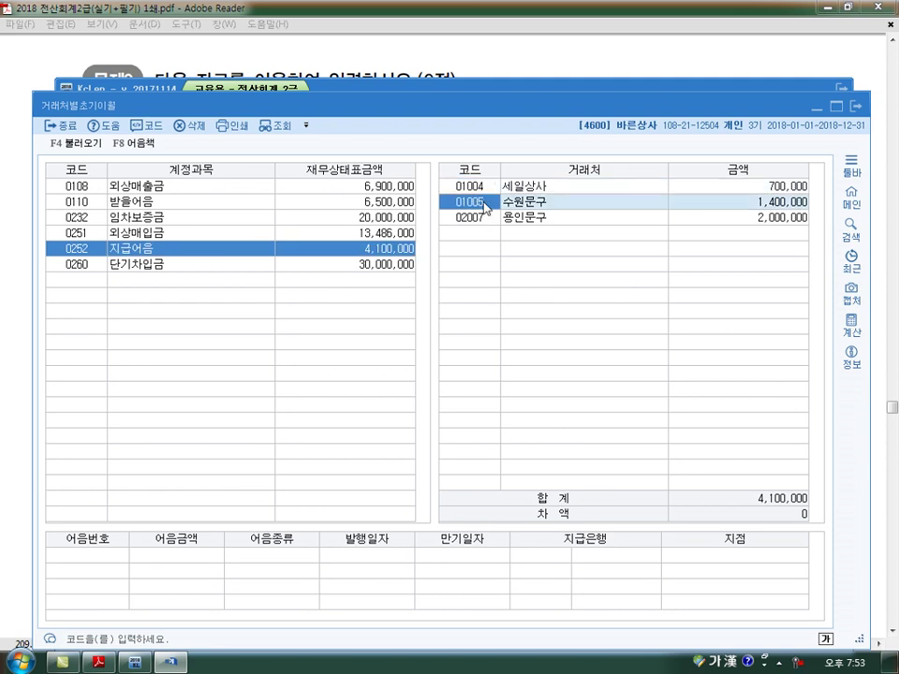
left_click(693, 207)
type("2000000")
key("Return")
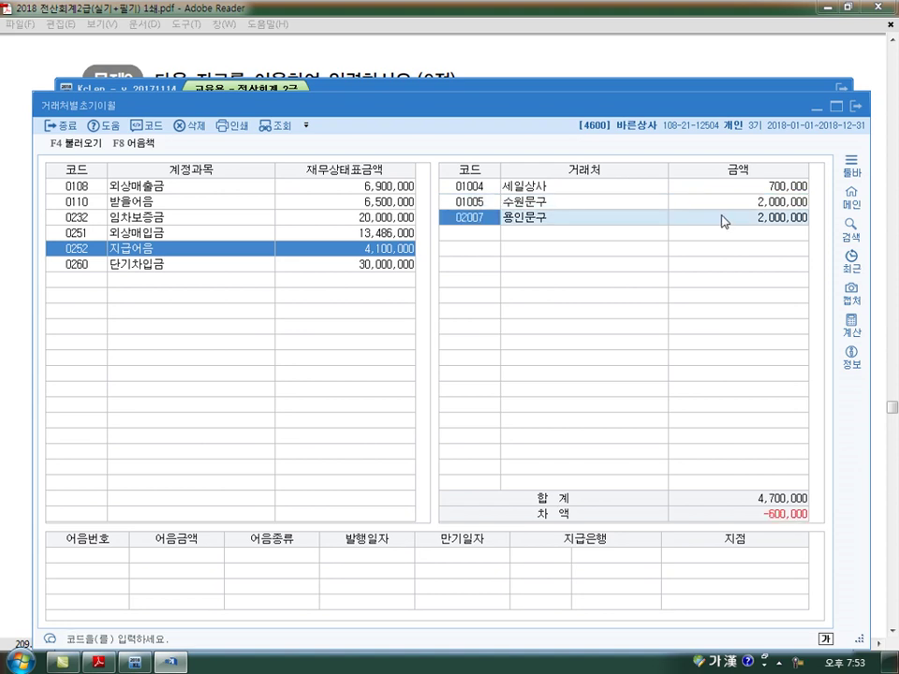
left_click(722, 217)
type("1,400,000")
key("Return")
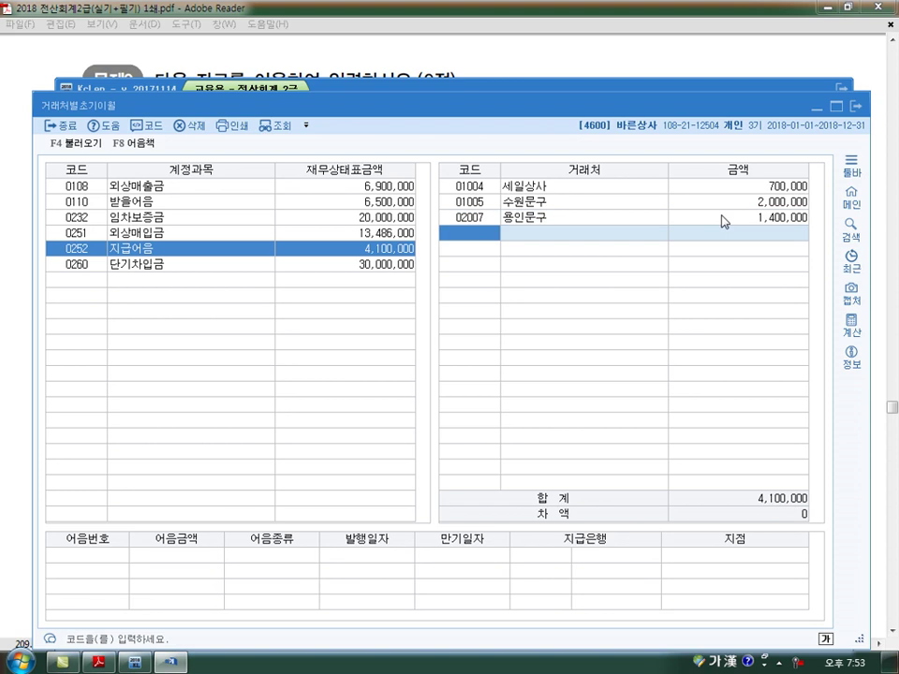
key("Escape")
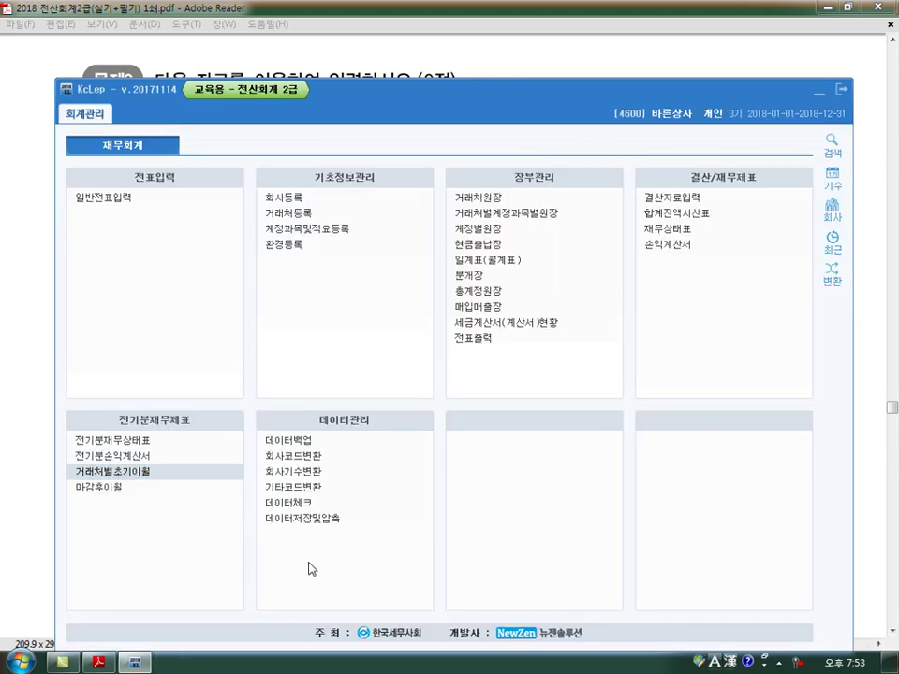
- Following item 2 of problem 3 in the PDF, open 계정과목및적요등록 in KcLep and go to account code 853
key("alt+Tab")
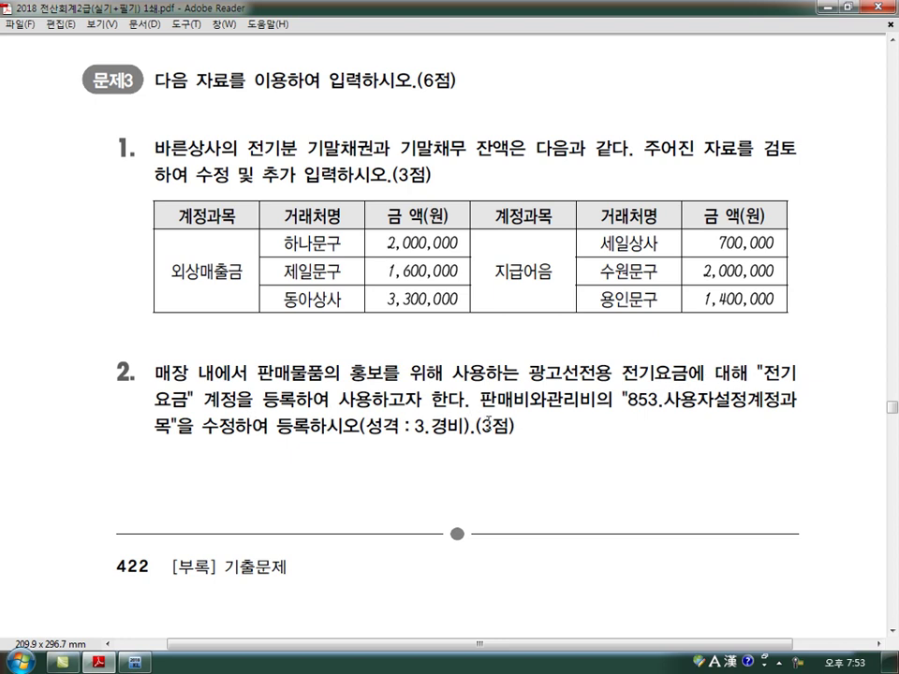
left_click_drag(628, 401, 659, 401)
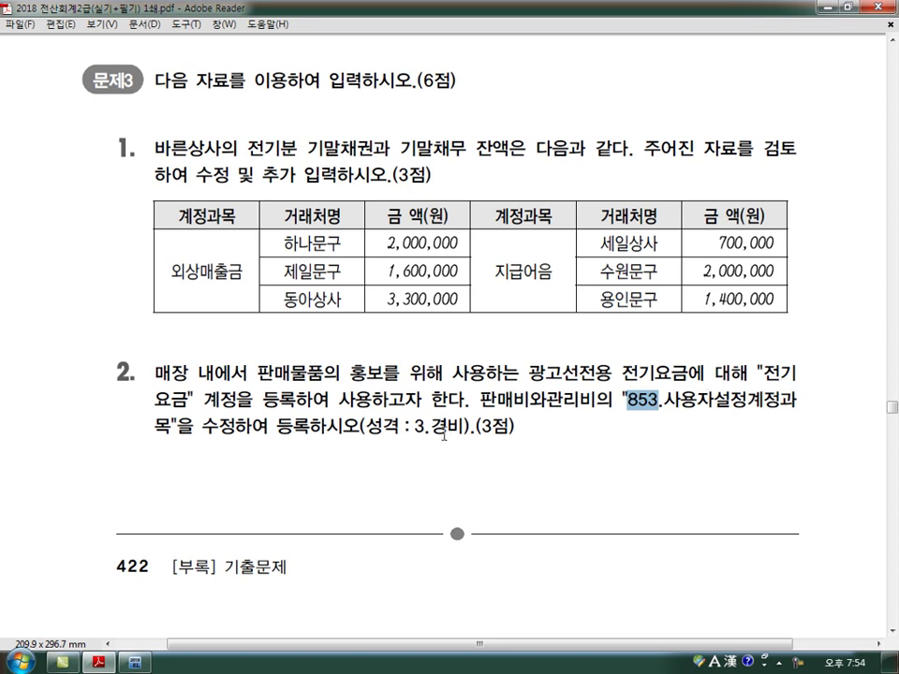
left_click(135, 661)
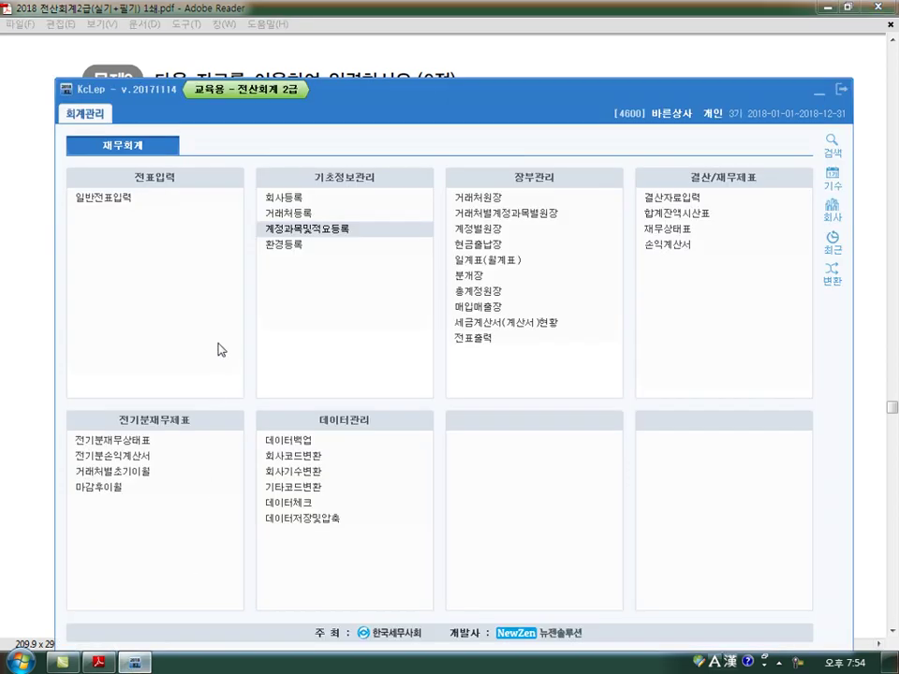
left_click(308, 234)
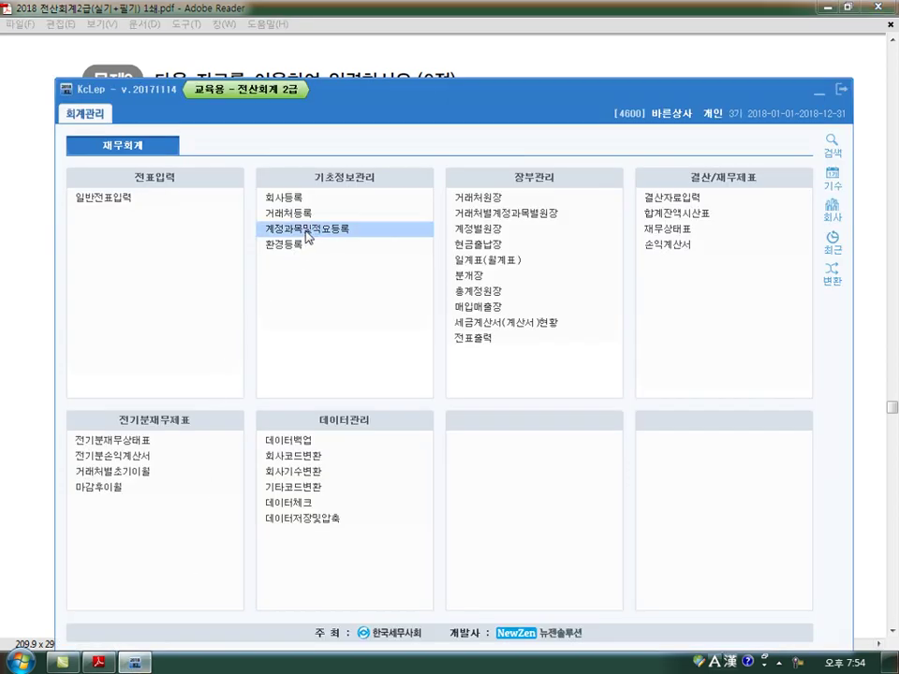
type("85")
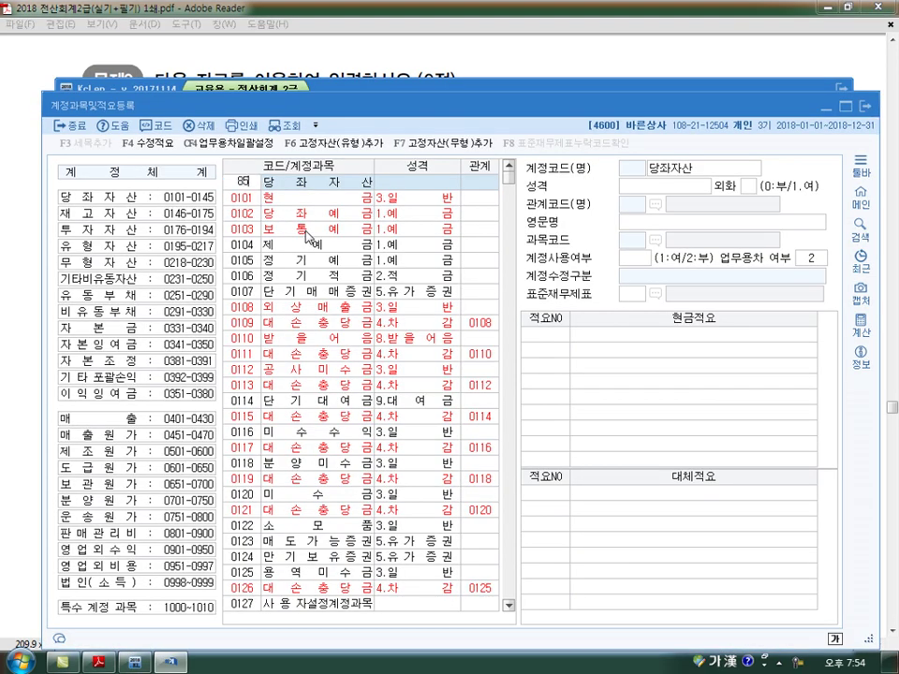
type("3")
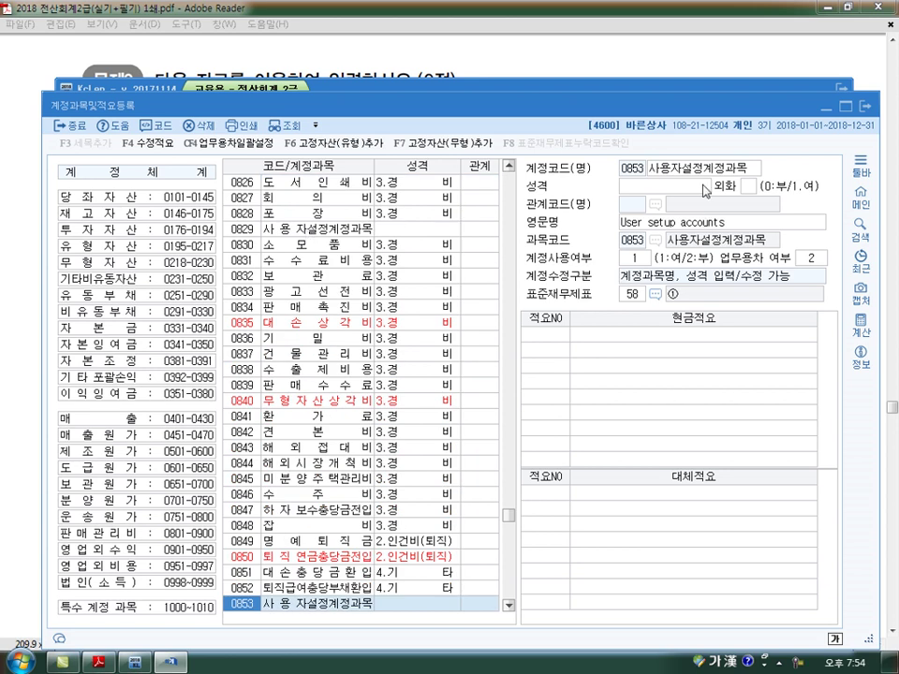
- Rename the 0853 사용자설정계정과목 account as 전기요금 and set its 성격 to 3.경비
left_click(703, 171)
type("전기요금")
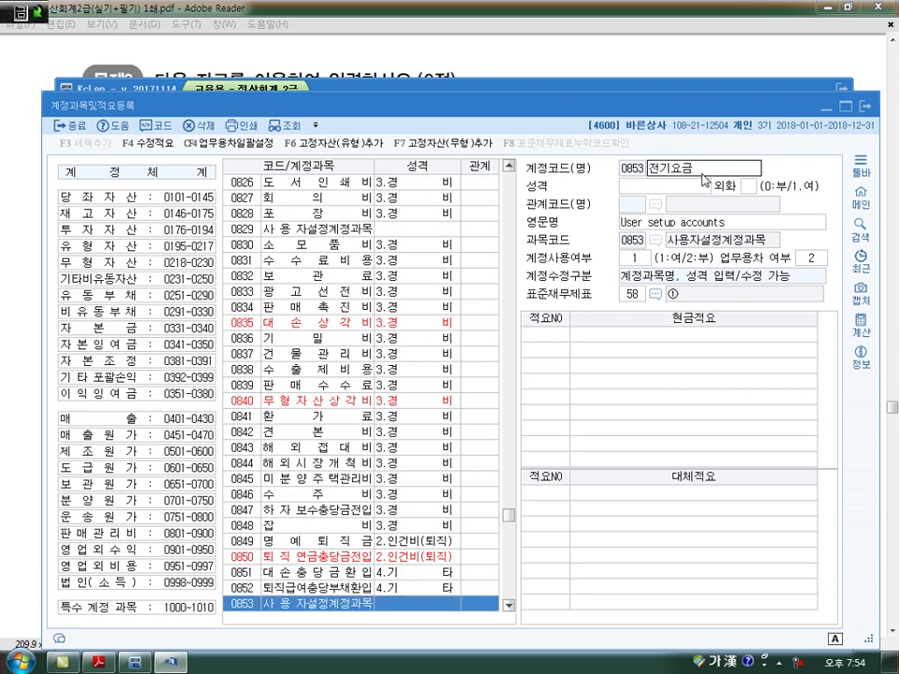
key("Return")
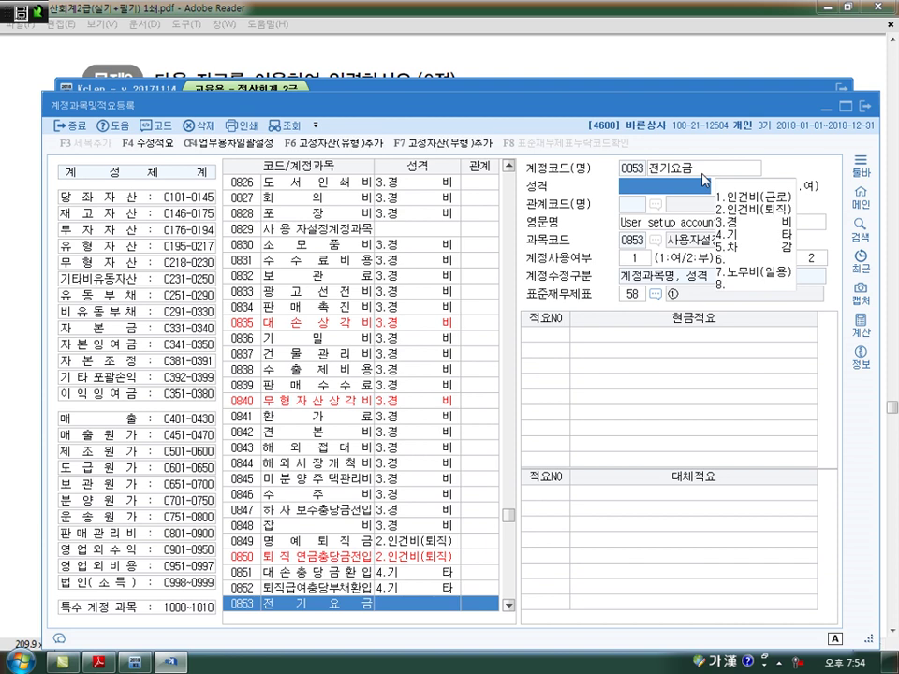
key("3")
key("Return")
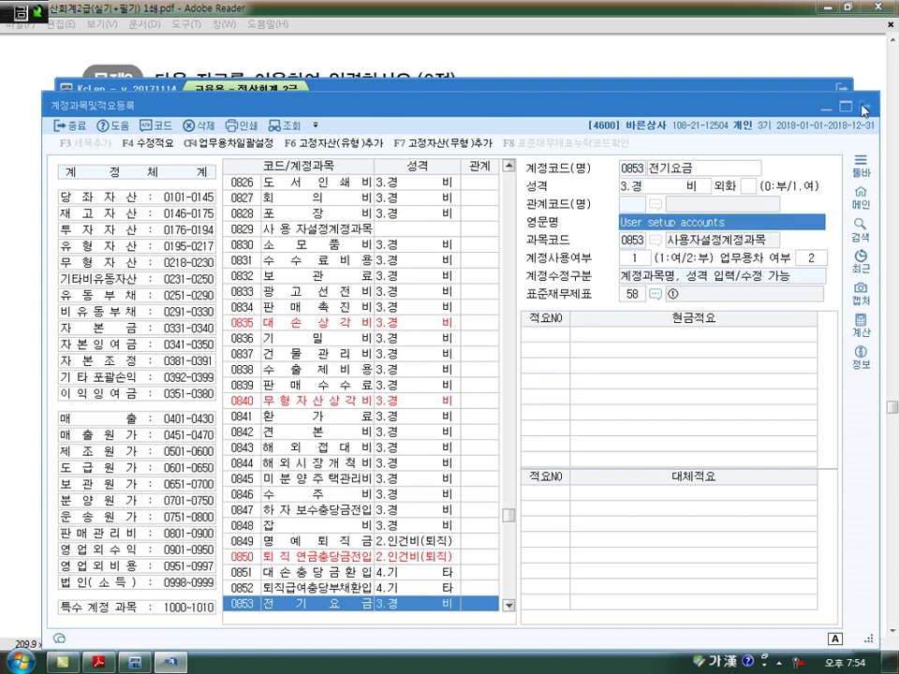
- Bring the October transactions in the PDF into view, set 일반전표입력 to months 01 to 12 of 2018 and begin an entry dated 10월 2일
left_click(644, 77)
scroll(634, 435, "down", 10)
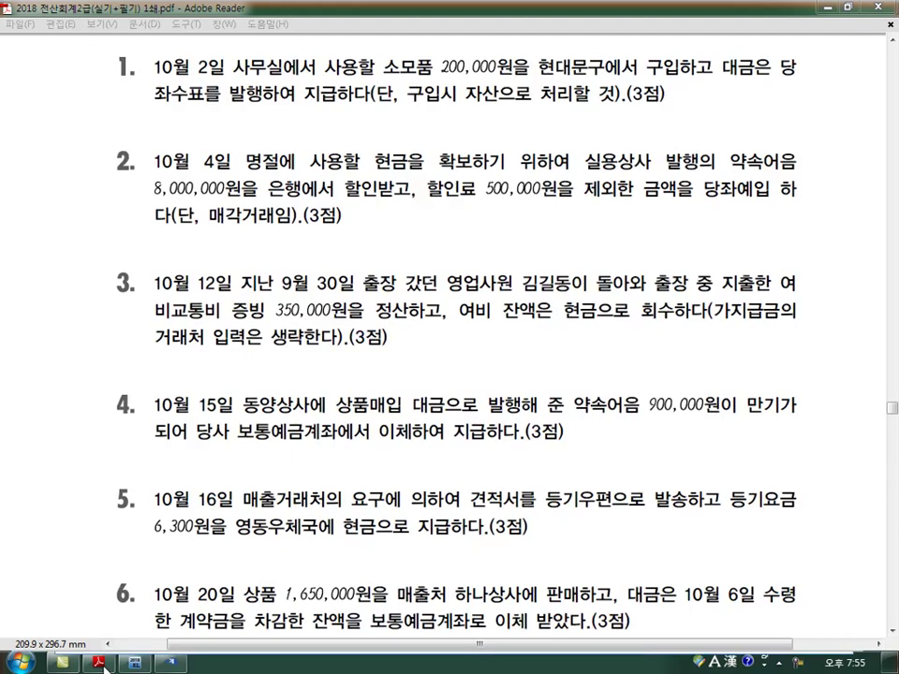
left_click(178, 665)
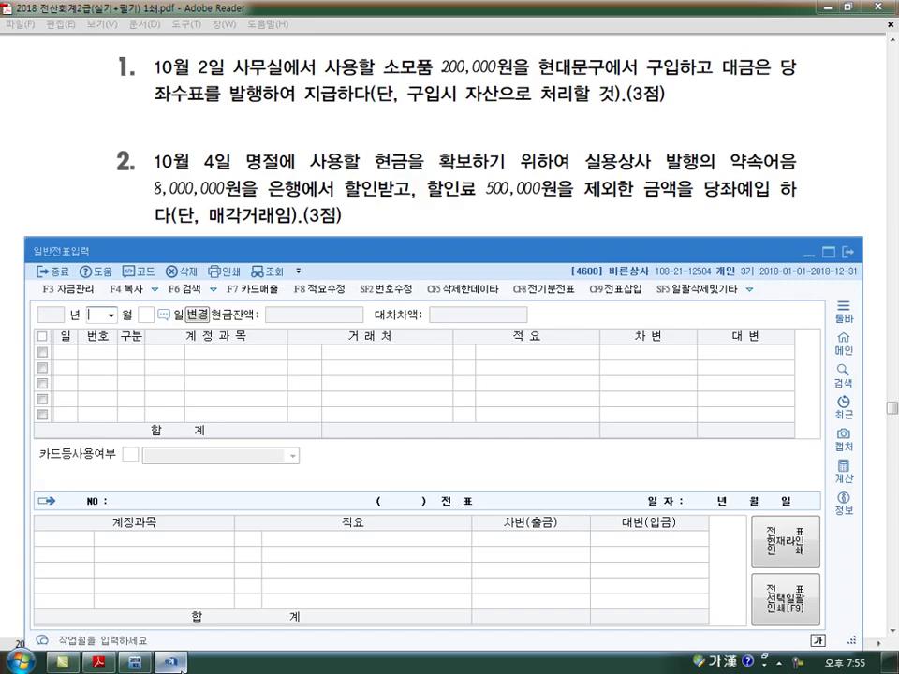
left_click(185, 315)
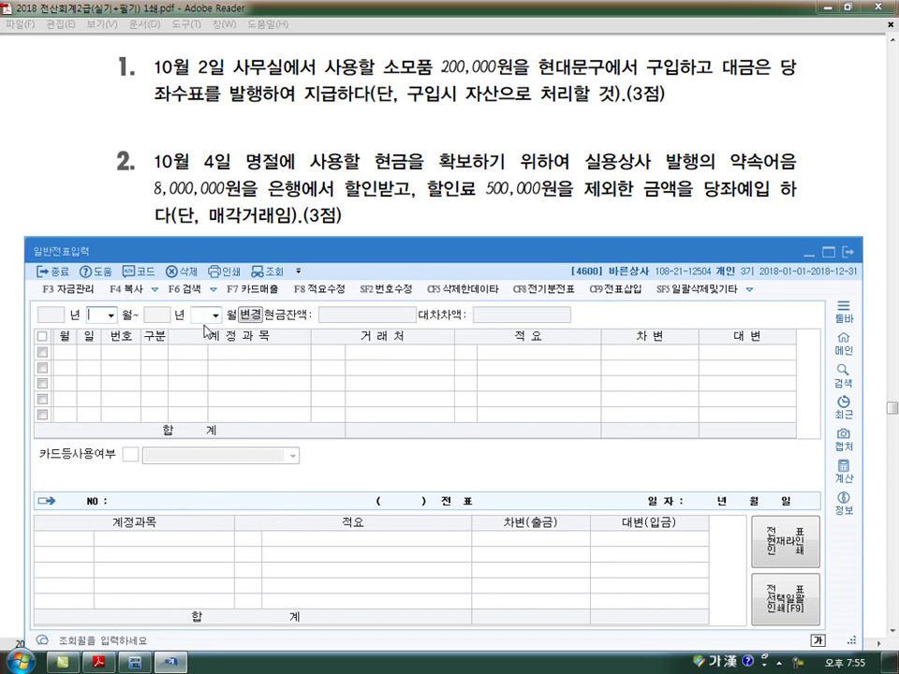
type("1")
key("Return")
type("12102")
key("Return")
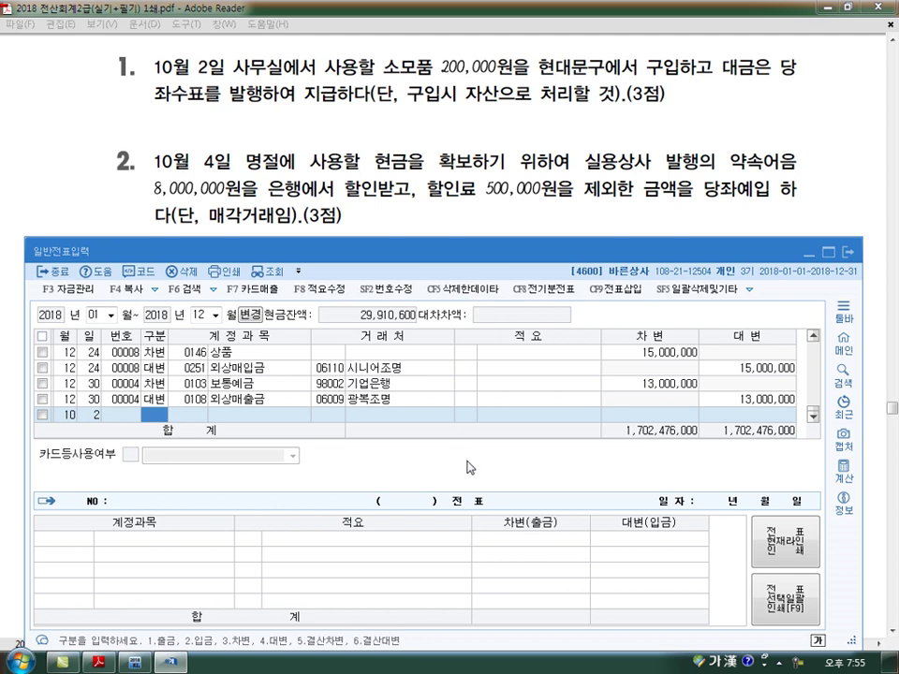
- Enter a 차변 line for 0122 소모품 with an amount of 200,000 in the 10월 2일 entry
type("3")
key("Return")
type("0122")
key("Return")
key("Return")
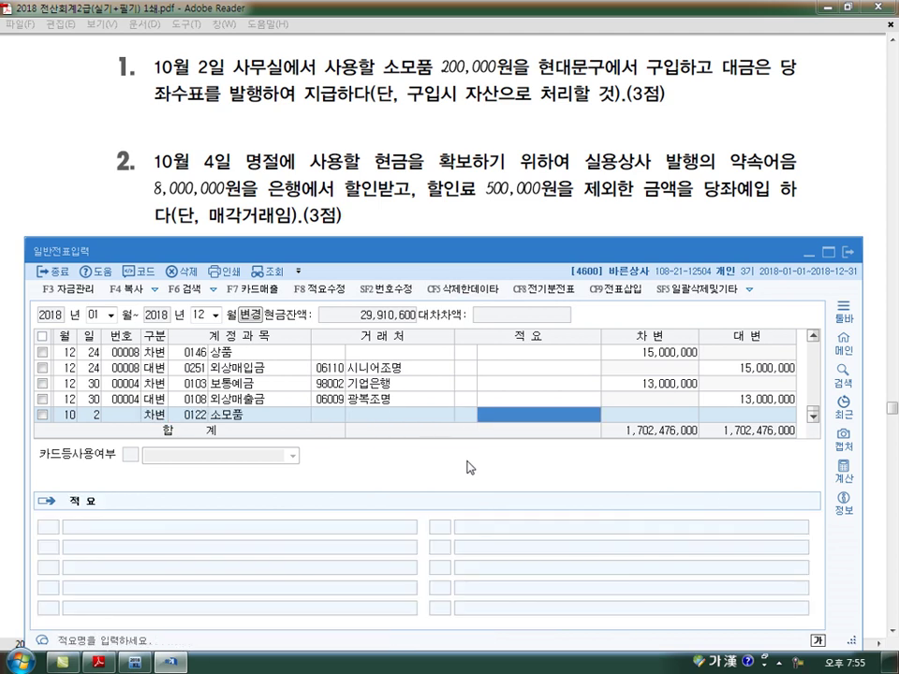
key("Return")
type("2000000")
key("Return")
- Complete the 10월 2일 entry with a 대변 line for 0102 당좌예금 of 200,000
key("Return")
key("Return")
type("4")
key("Return")
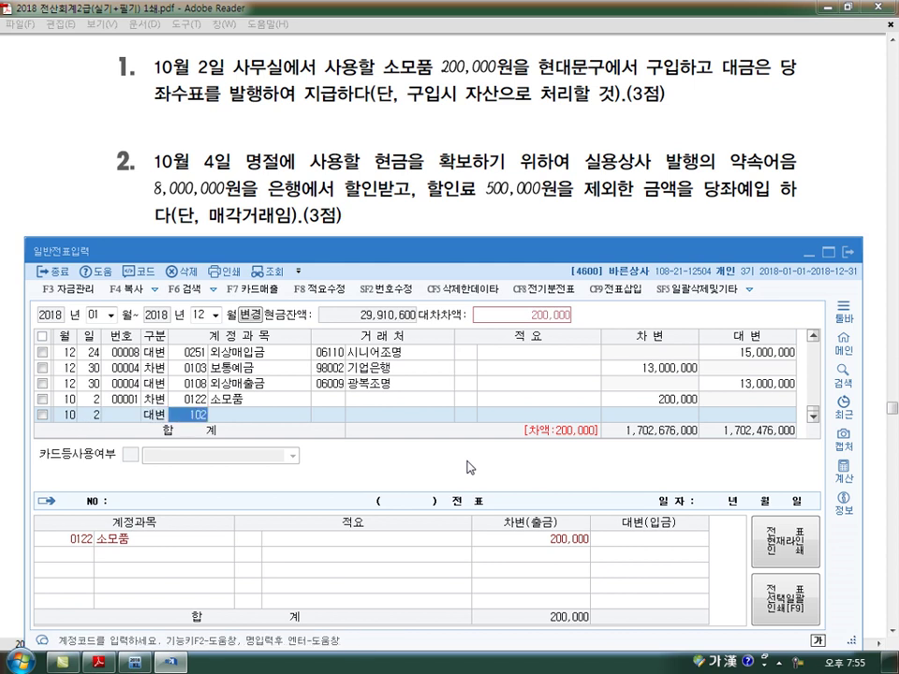
type("0102")
key("Return")
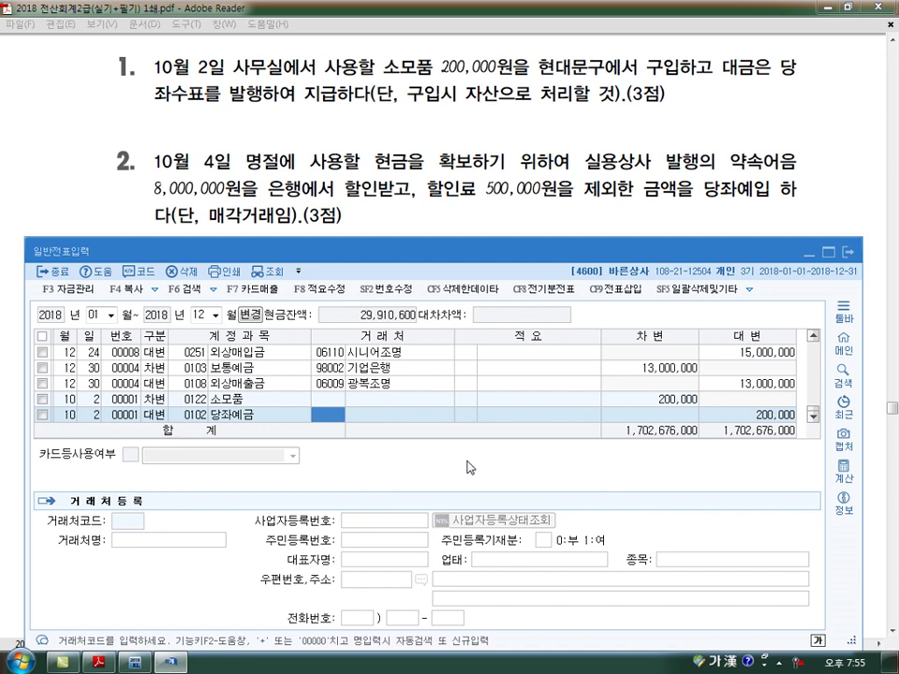
key("Return")
key("Return")
key("Return")
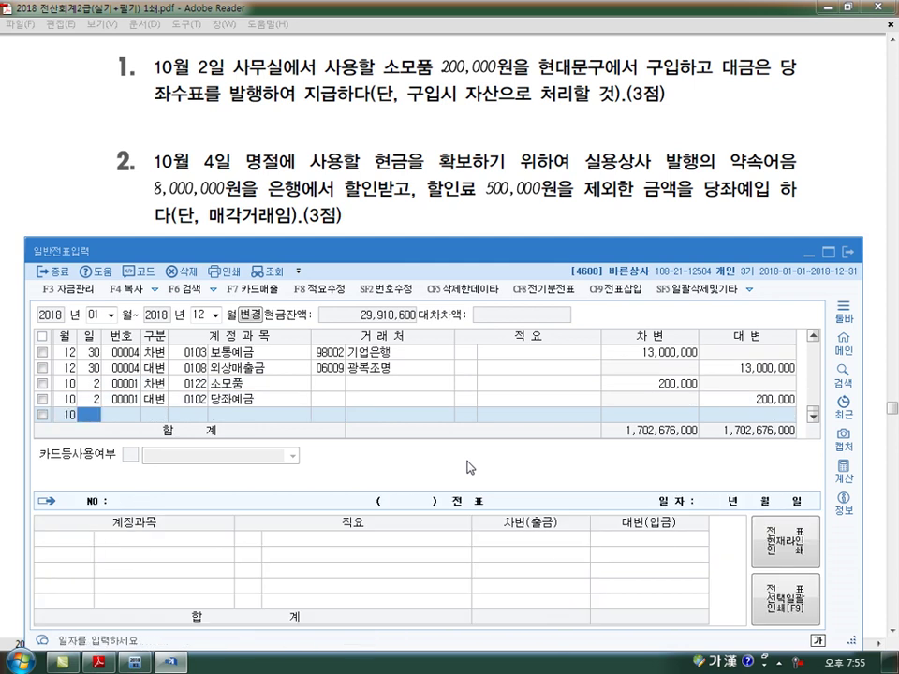
- Start a 10월 4일 entry with a 대변 line for 0110 받을어음, customer 실용상사, amount 8,000,000
type("4")
key("Return")
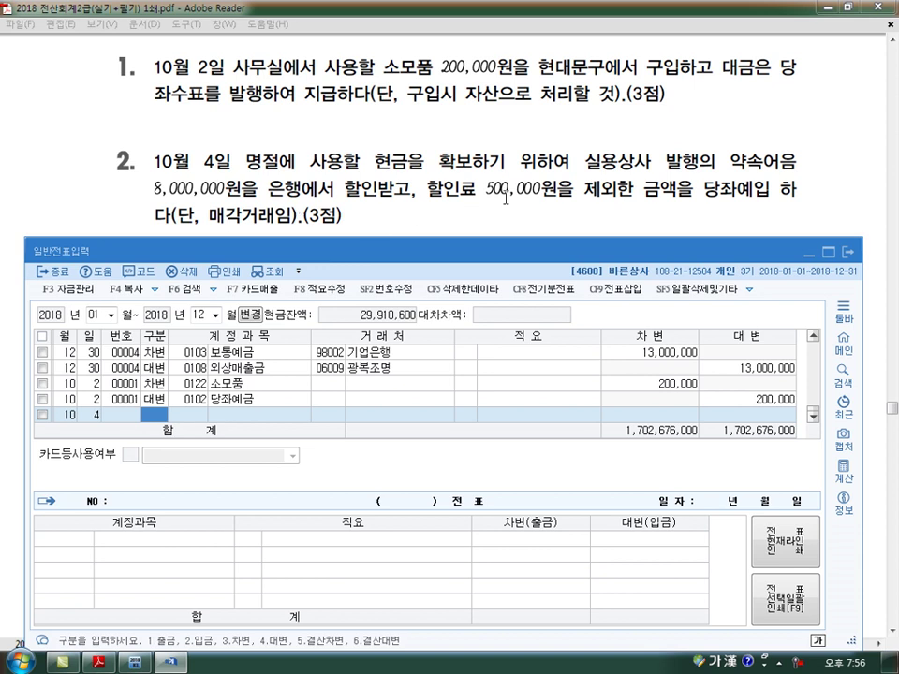
type("4 대변 0110")
key("Return")
type("실용")
key("Return")
key("Return")
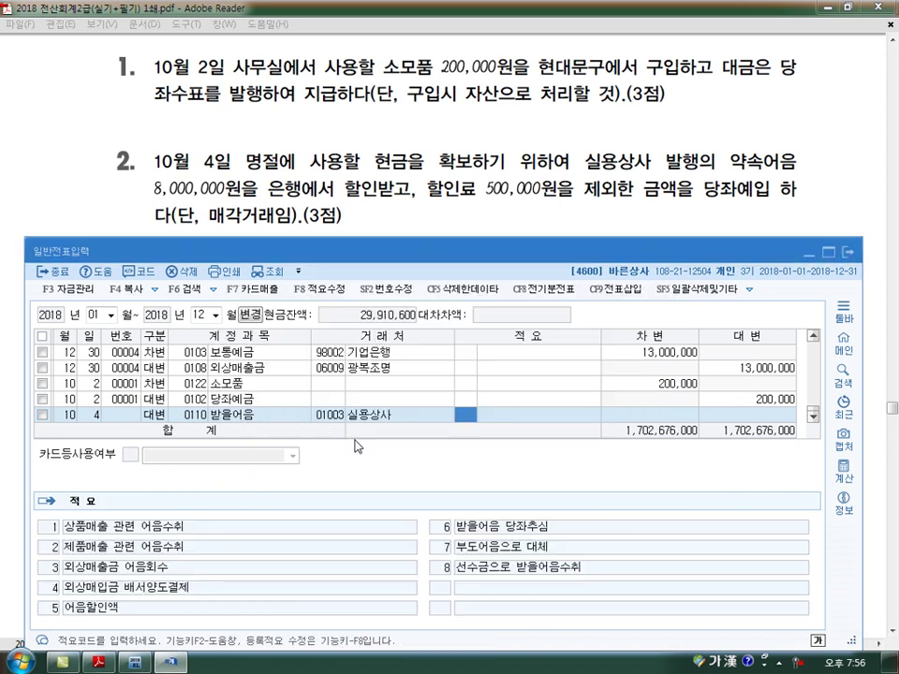
key("Return")
type("8000000")
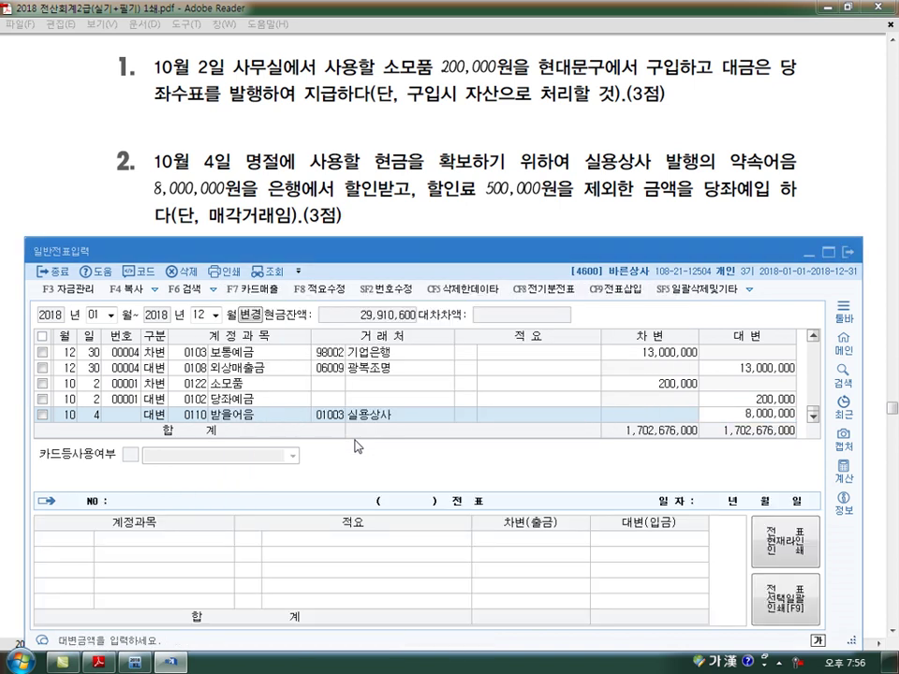
key("Return")
- Add a 차변 line for 0956 매출채권처분손실 of 500,000 to the 10월 4일 entry
key("Return")
key("Return")
key("3")
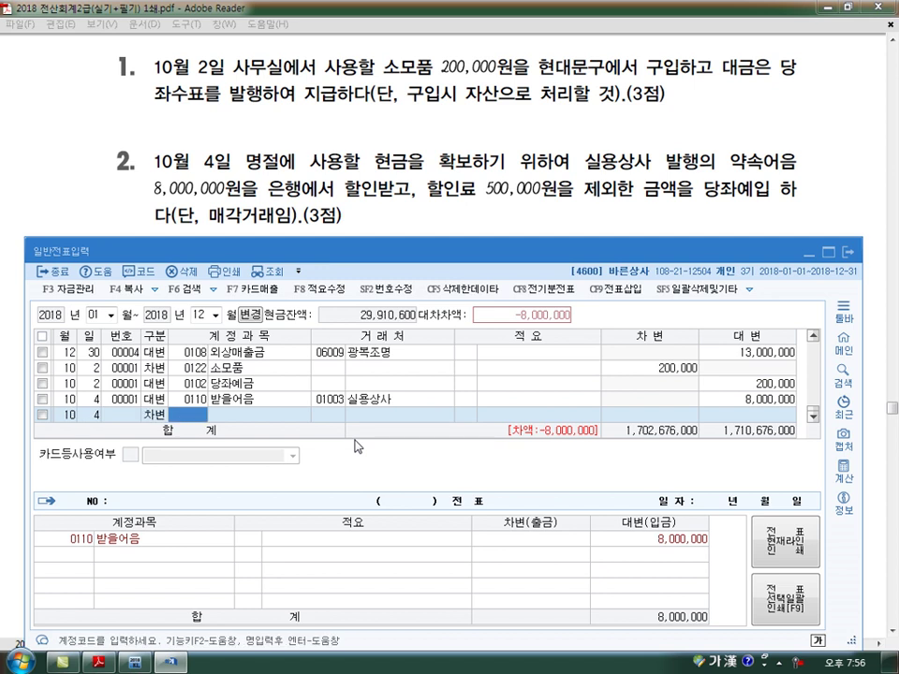
type("매출채")
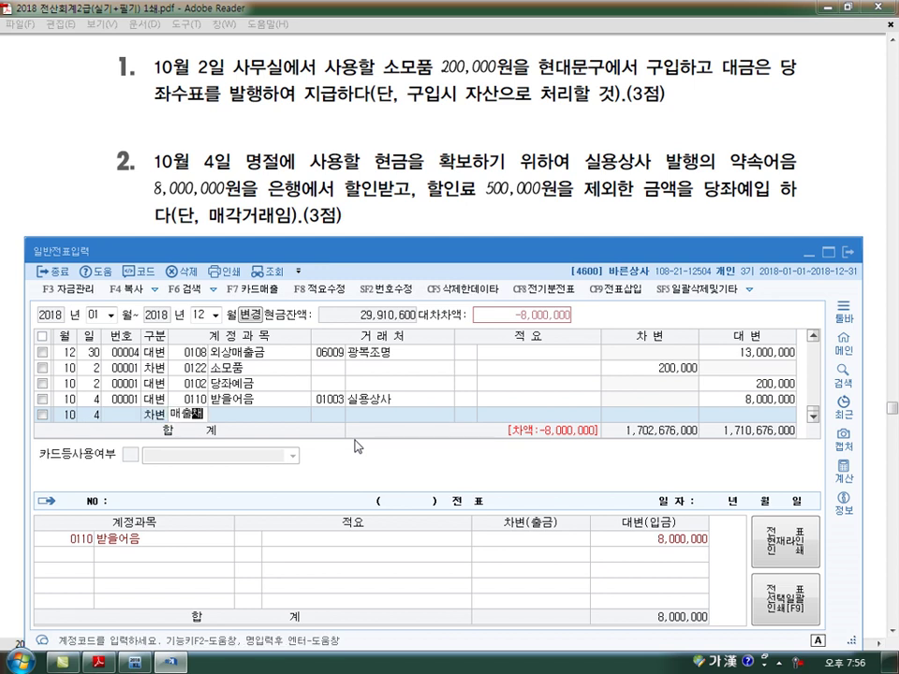
key("Return")
key("Return")
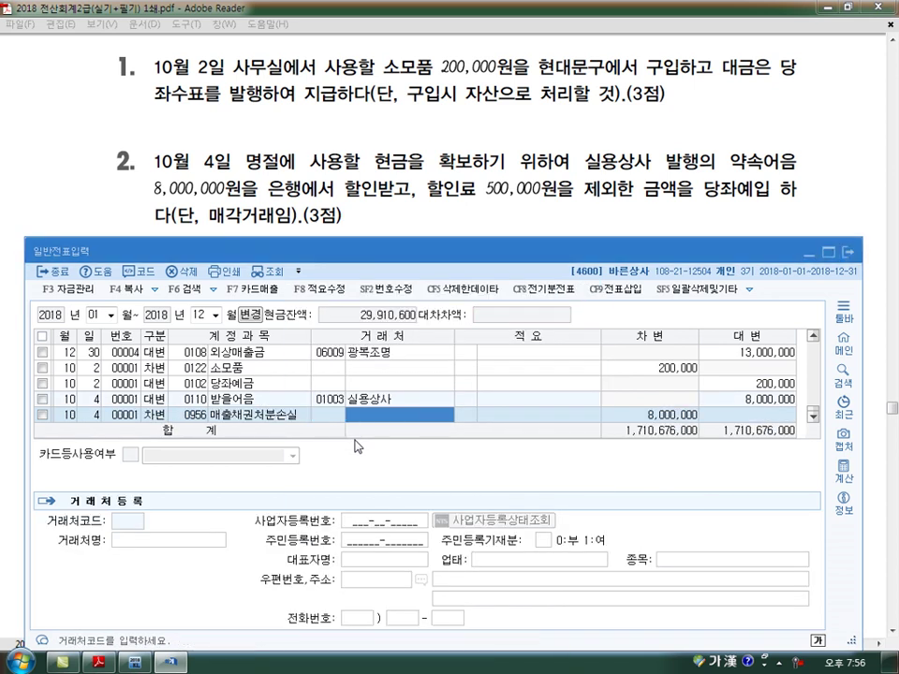
key("Return")
key("Return")
type("500000")
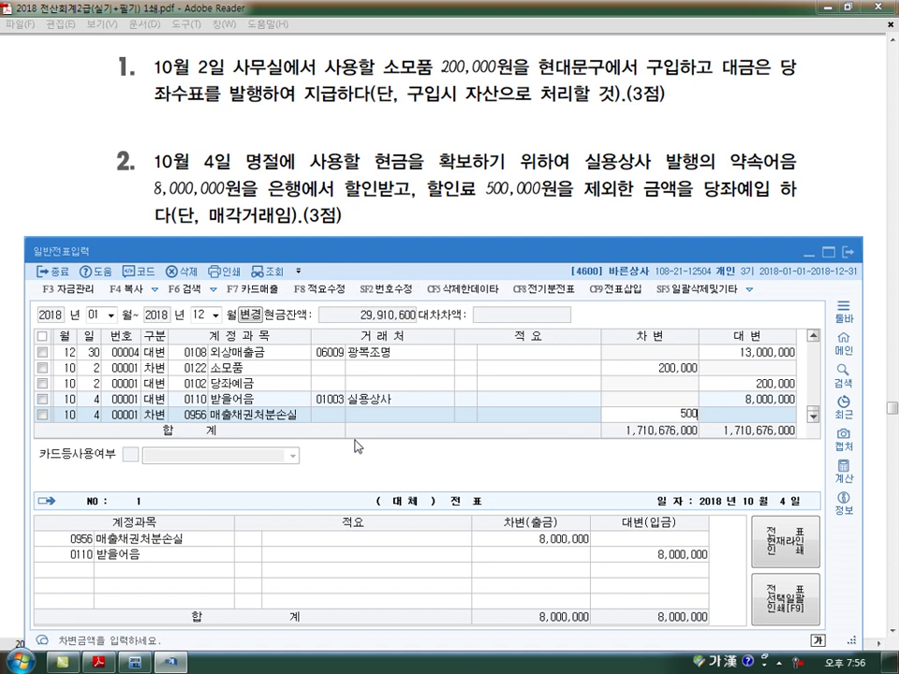
key("Return")
- Complete the 10월 4일 entry with a 차변 line for 0102 당좌예금 of 7,500,000
key("Return")
key("Return")
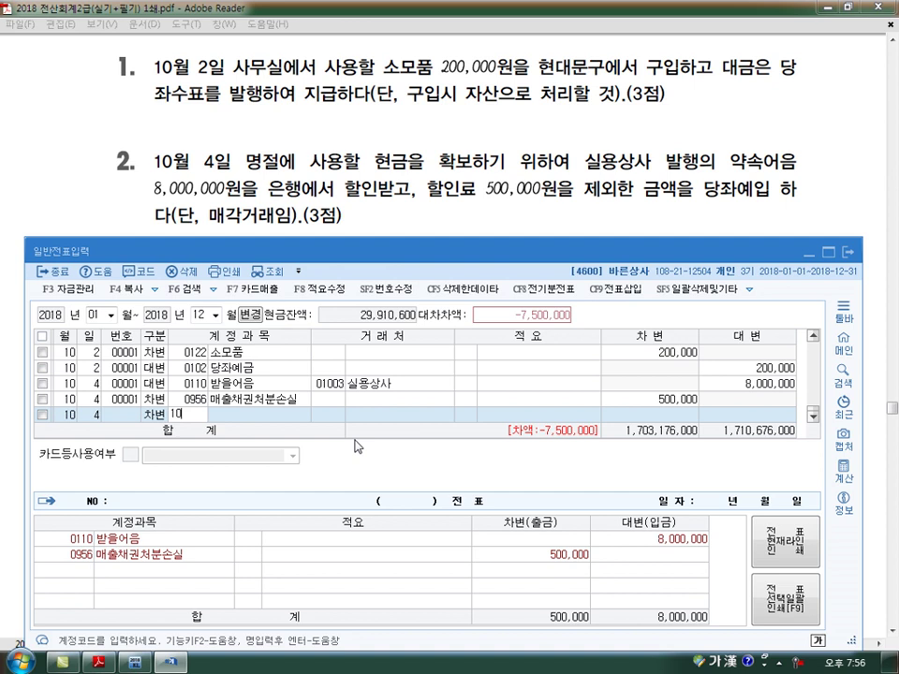
type("102")
key("Return")
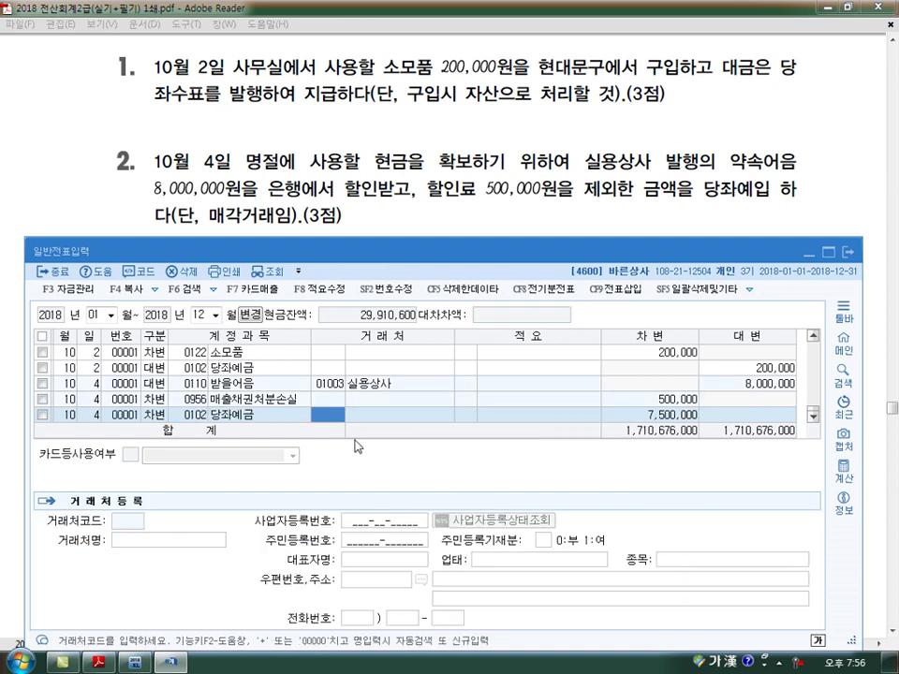
key("Return")
key("Return")
key("Return")
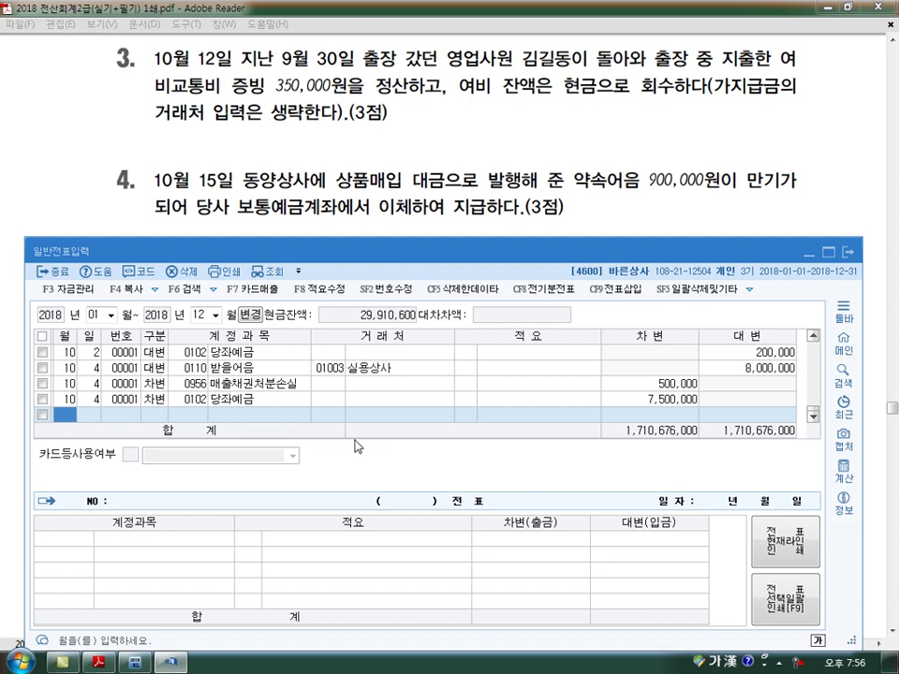
type("10")
key("Return")
type("12")
key("Return")
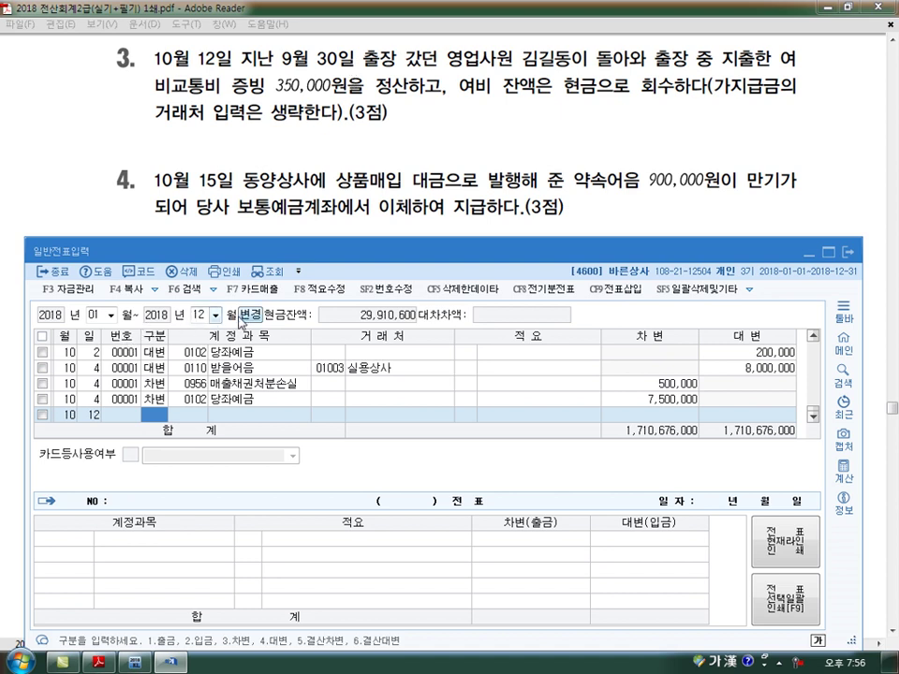
- Switch 일반전표입력 to the single-date view for 9월 30일 and check the 출장비 가지급 entry for its 가지급금 amount
left_click(247, 316)
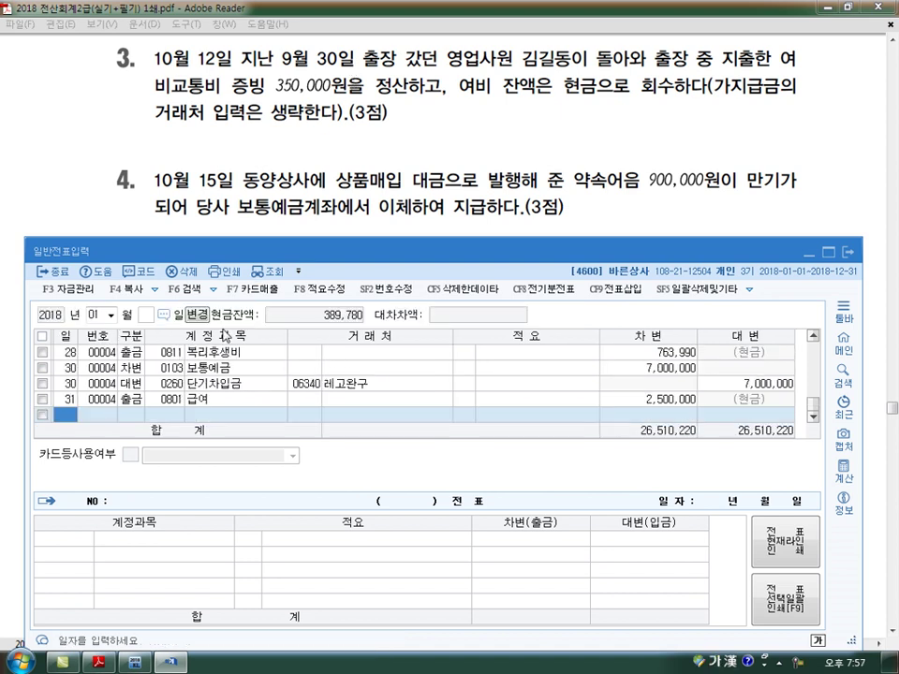
left_click(91, 316)
type("9")
key("Return")
type("30")
key("Return")
key("Up")
key("Up")
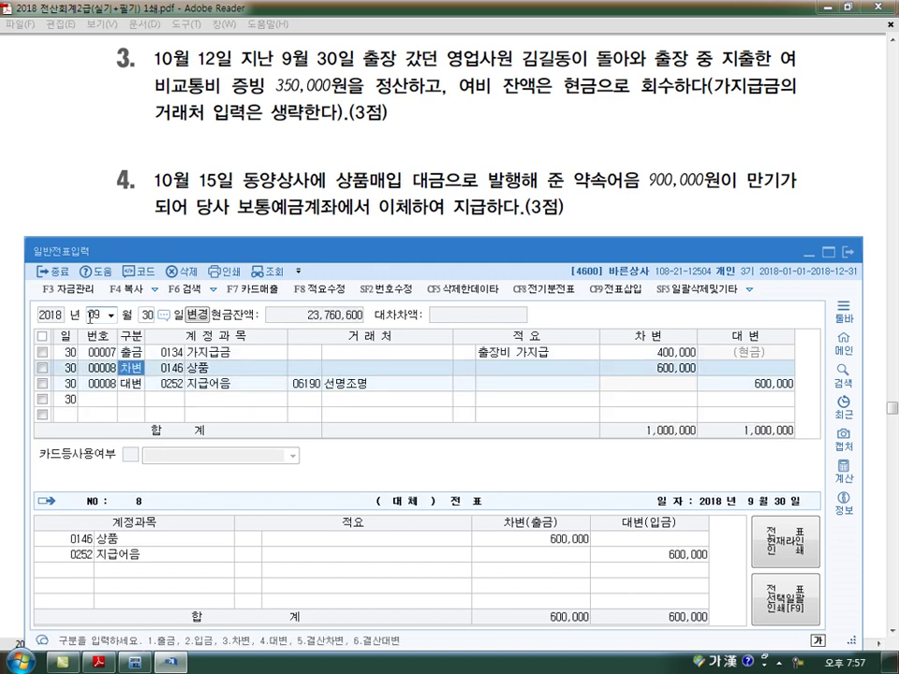
key("Up")
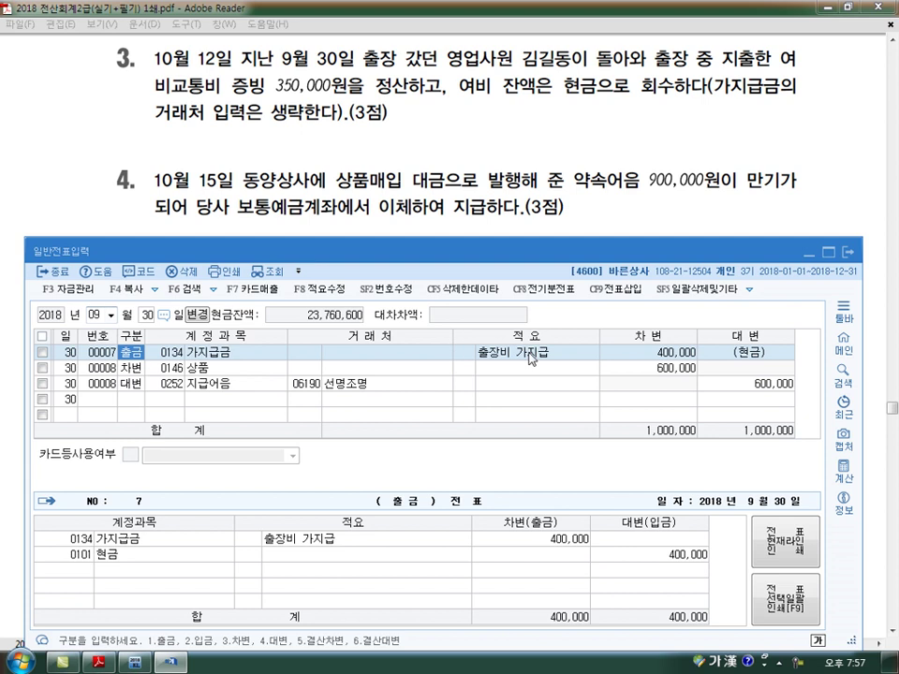
- Return to the 01 to 12 month range and enter a 10월 12일 대변 line for 0134 가지급금 of 400,000
left_click(196, 319)
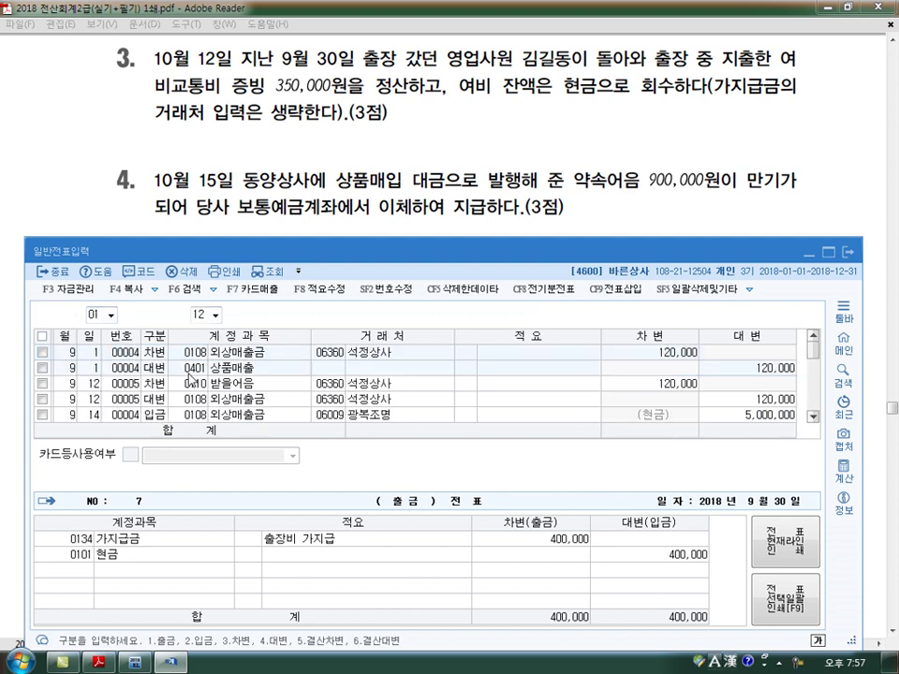
left_click(94, 316)
type("101")
type("2")
type("1012")
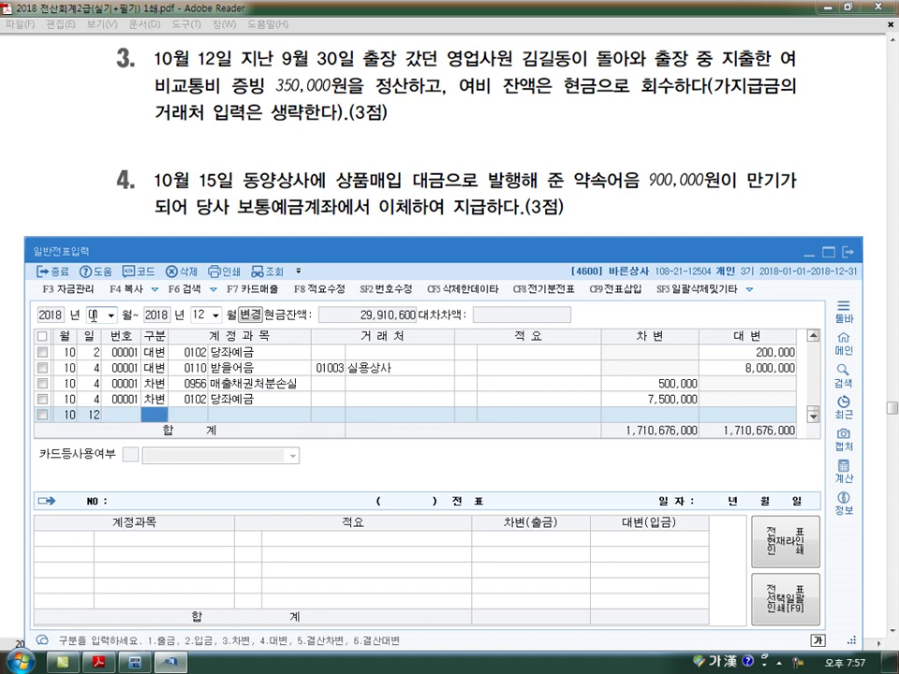
type("4134")
key("Return")
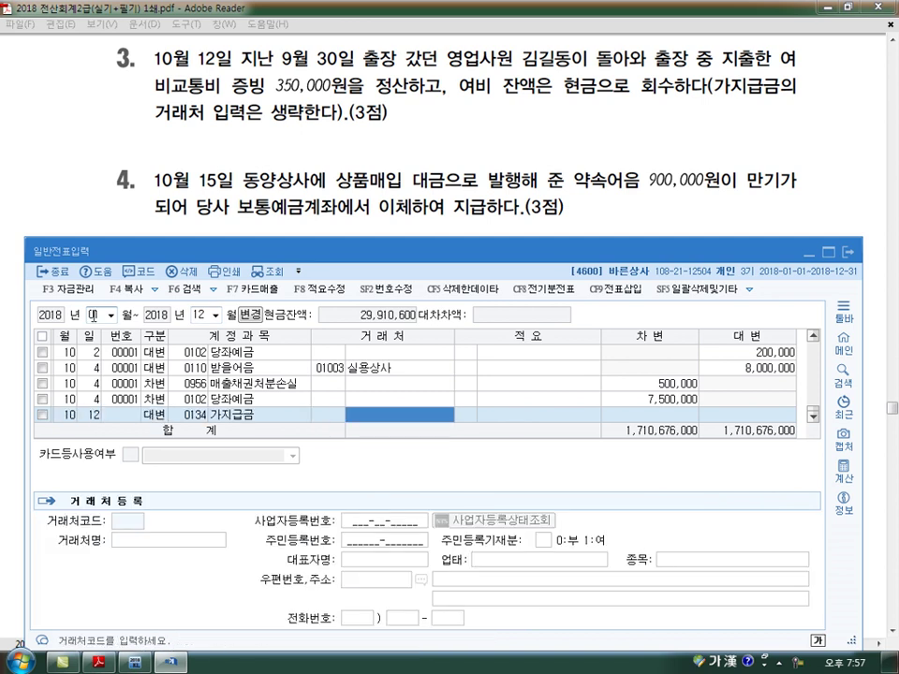
key("Return")
key("Return")
type("4000000")
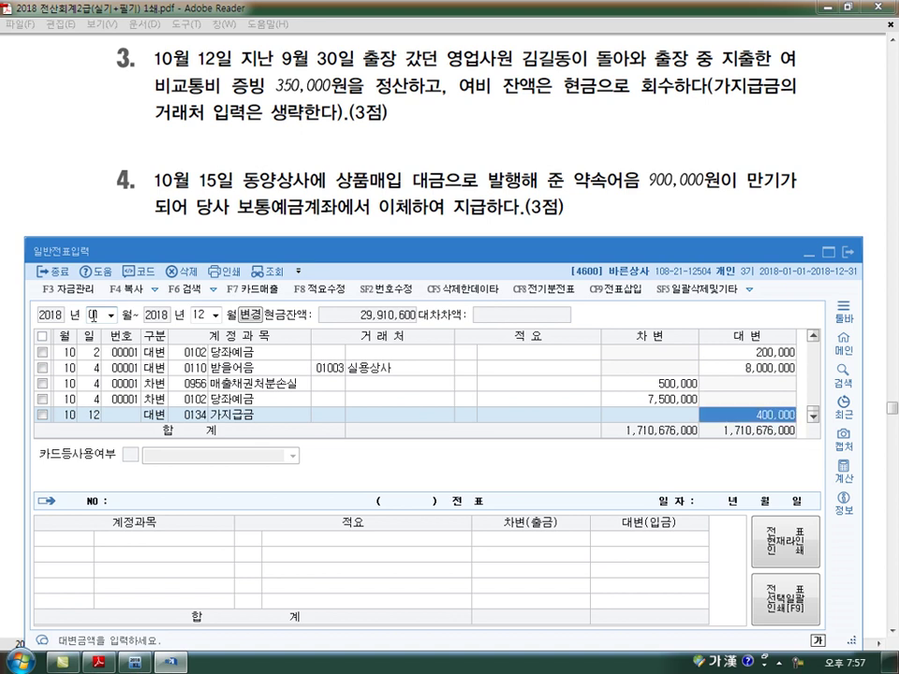
- Add a 차변 line for 0812 여비교통비 of 350,000 to the 10월 12일 entry
key("Return")
type("12")
key("Return")
type("3")
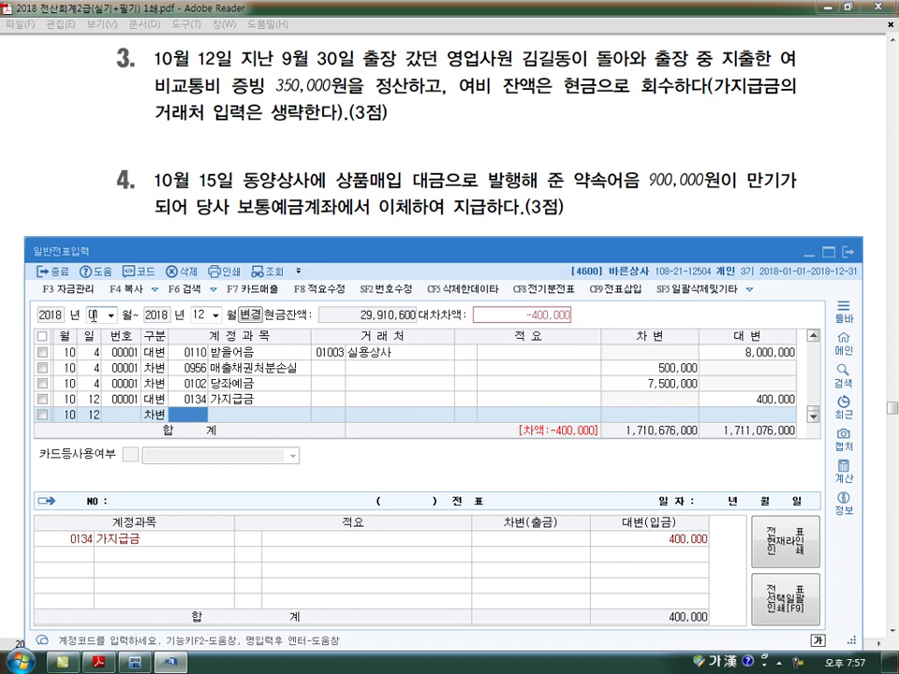
type("812")
key("Return")
key("Return")
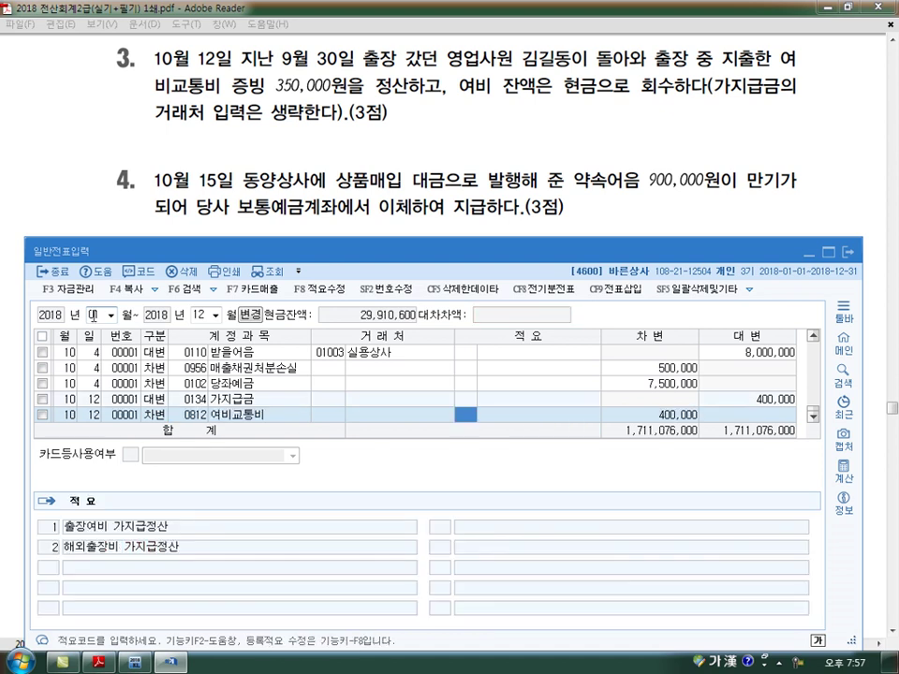
key("Return")
type("350000")
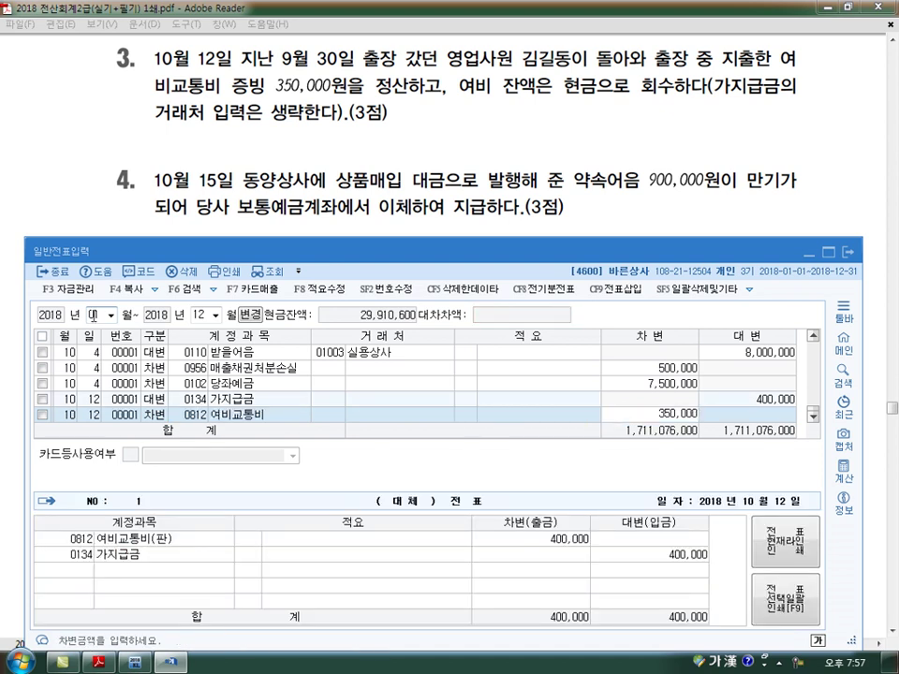
key("Return")
key("Return")
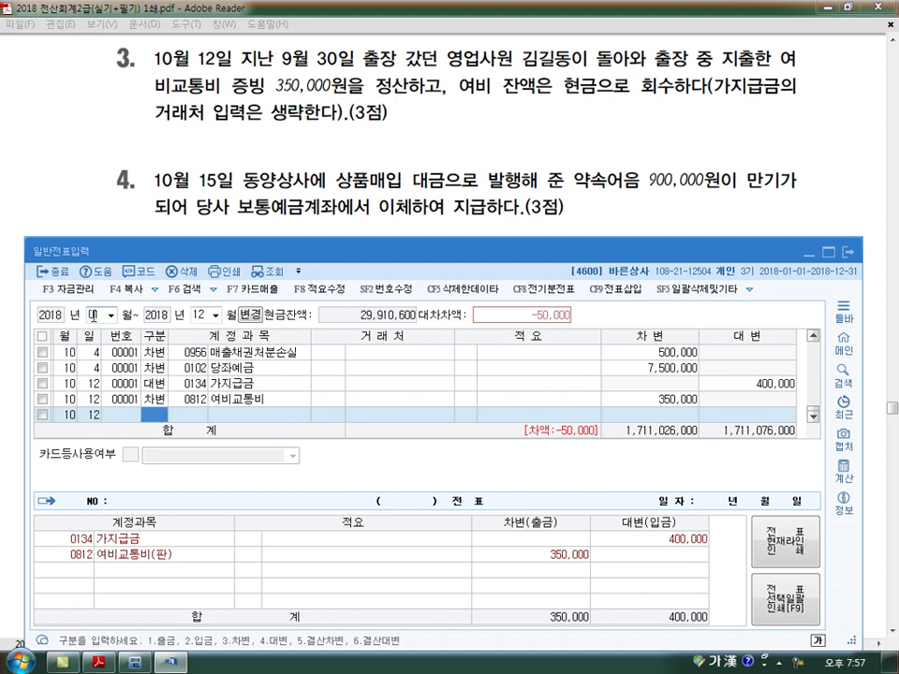
- Complete the 10월 12일 entry with a 차변 line for 0101 현금 of 50,000
type("3")
type("101")
key("Return")
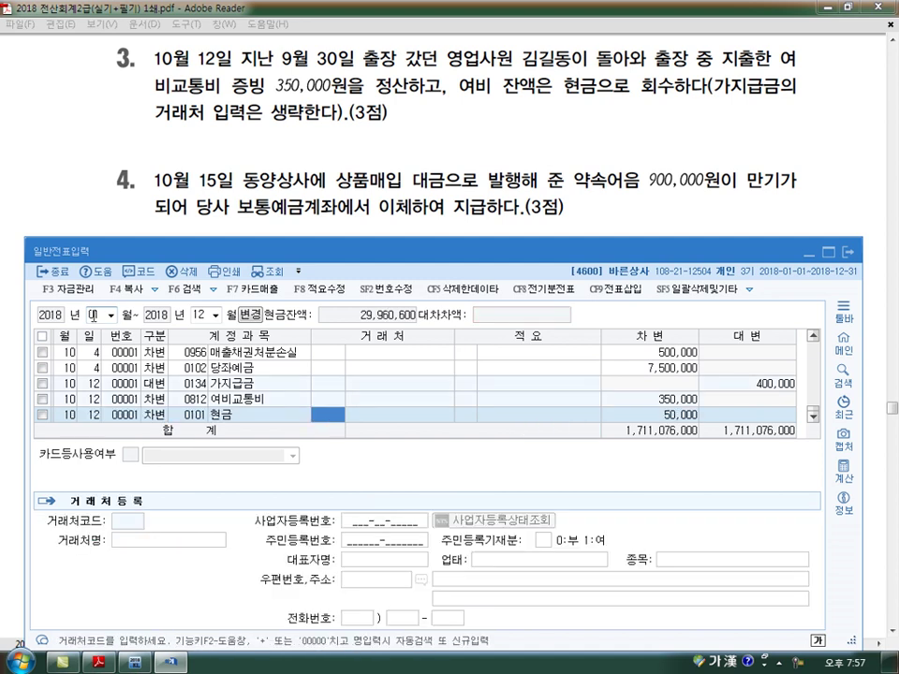
key("Return")
key("Return")
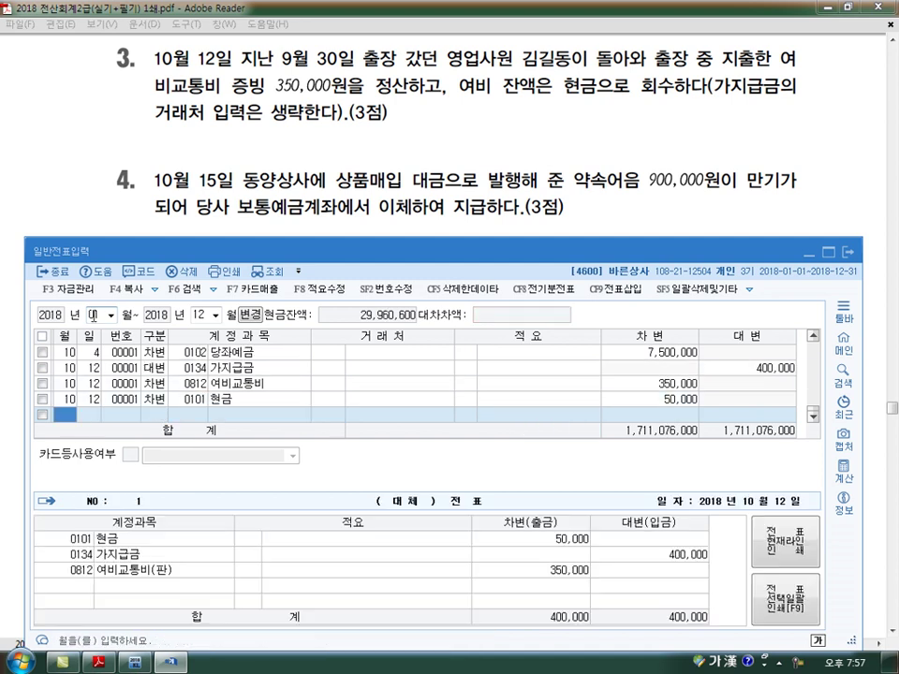
- Enter a 10월 15일 대변 line for 0103 보통예금 of 900,000
type("15")
key("Return")
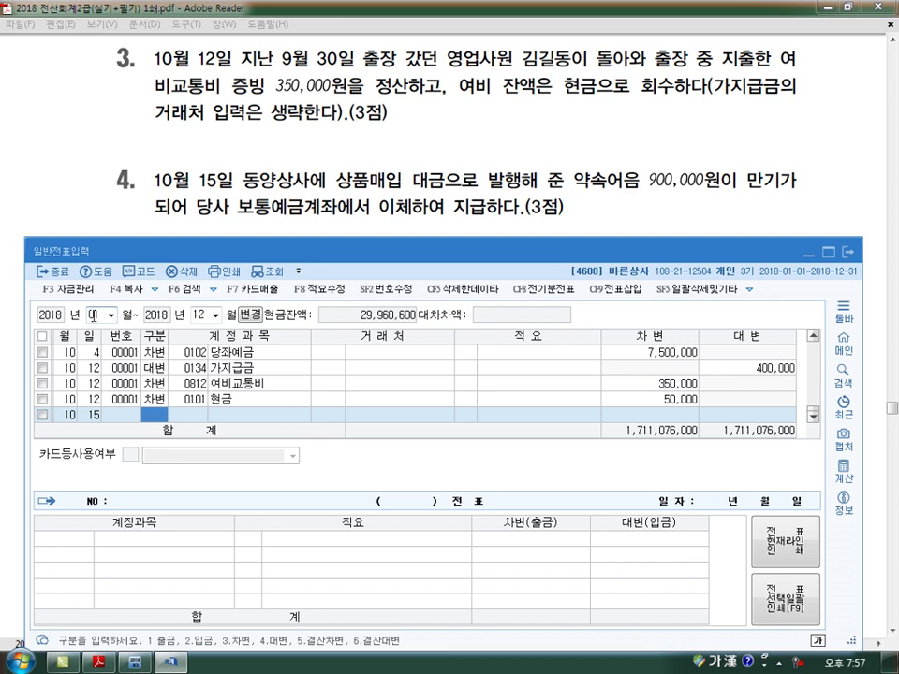
type("4")
key("Return")
type("103")
key("Return")
key("Return")
key("Return")
type("9000000")
key("Return")
key("Return")
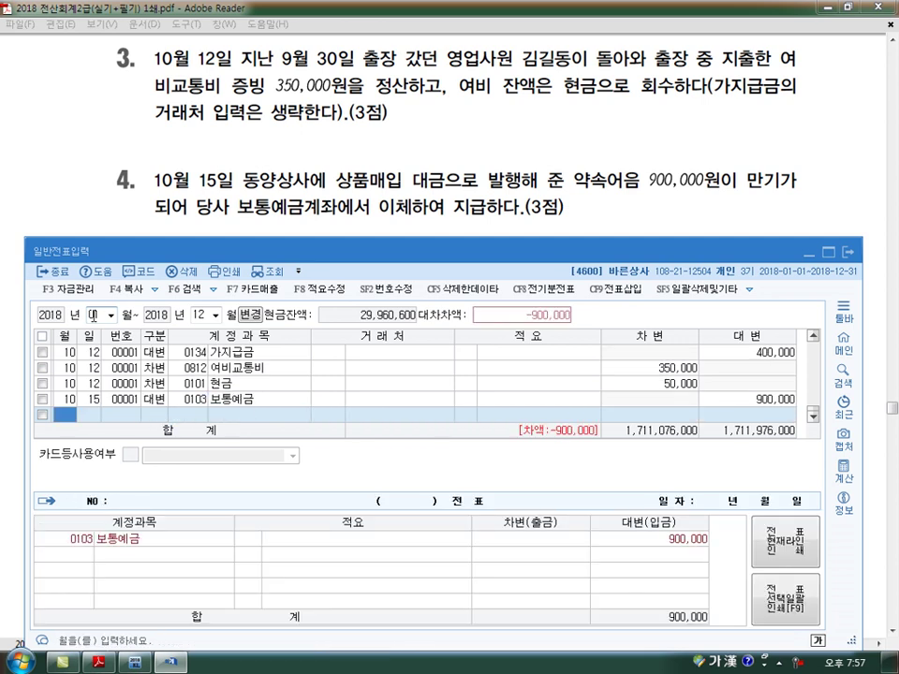
- Complete the 10월 15일 entry with a 차변 line for 0252 지급어음 of 900,000 with 거래처 동양상사
type("3")
key("Return")
type("252")
key("Return")
type("동아ㅇ")
key("Return")
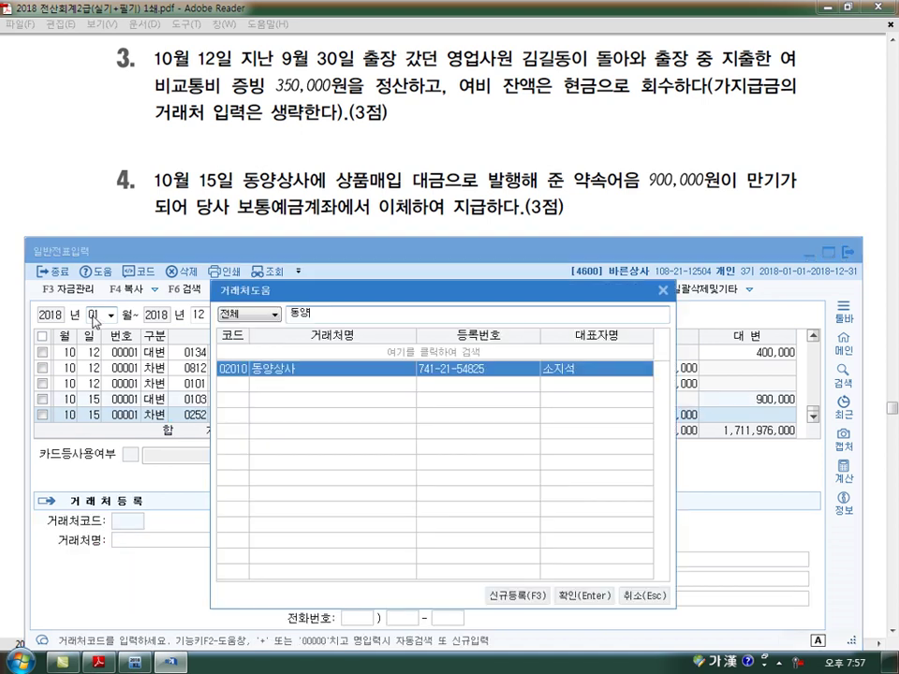
key("Return")
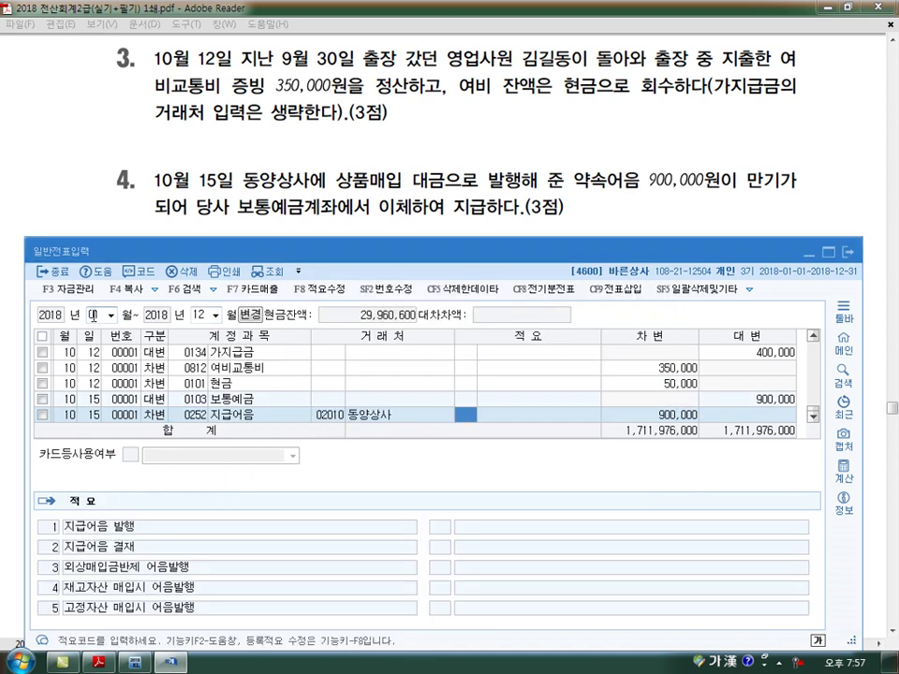
key("Return")
- Enter the 10월 16일 registered-mail payment for problem 5 as a 출금 line for 0814 통신비 of 6,300
scroll(449, 141, "down", 5)
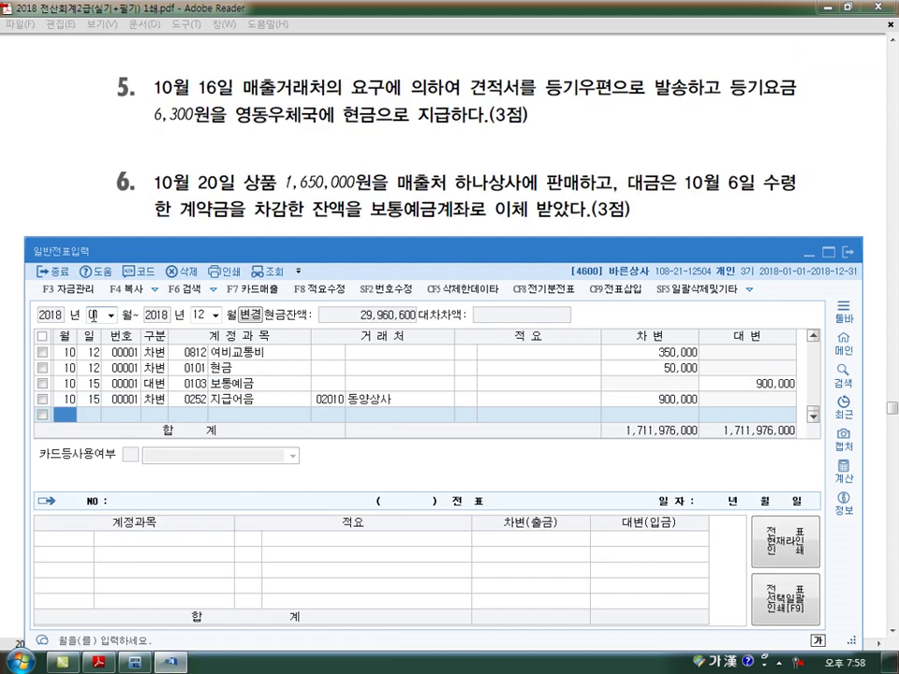
type("10")
key("Return")
type("16")
key("Return")
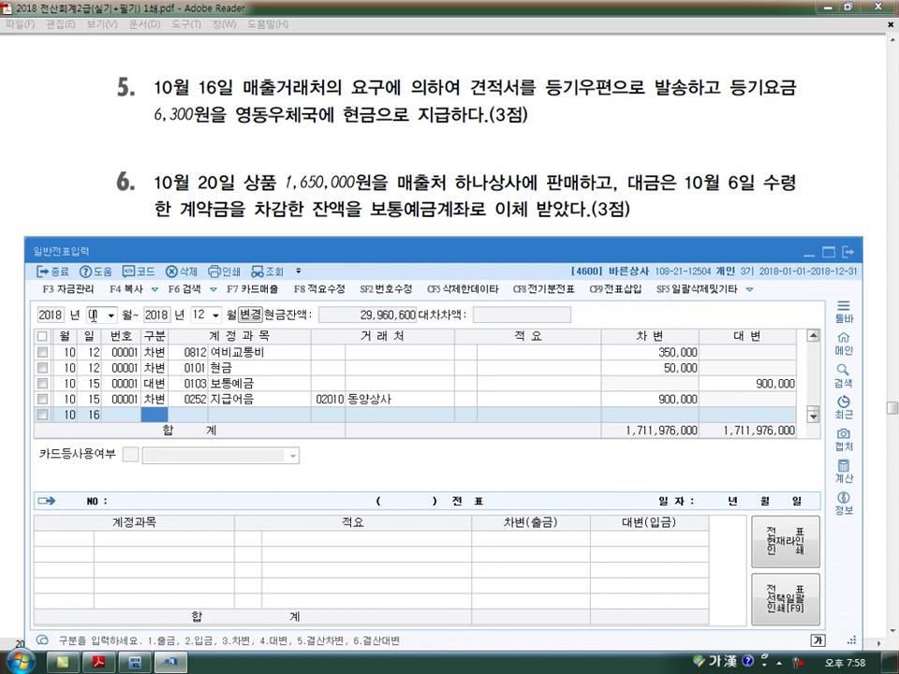
type("1")
key("Return")
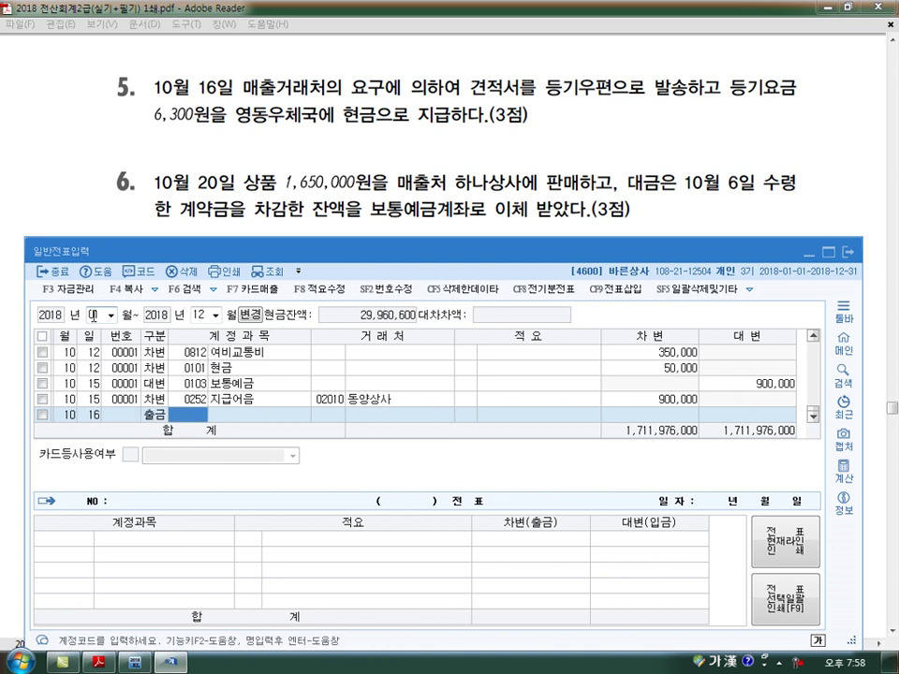
type("0814")
key("Return")
key("Return")
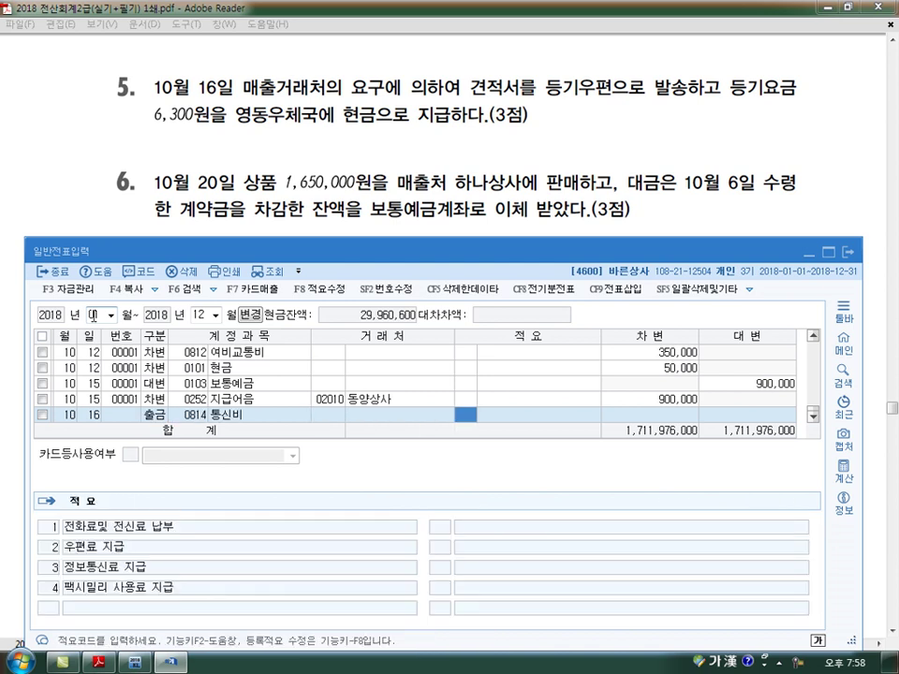
key("Return")
type("6300")
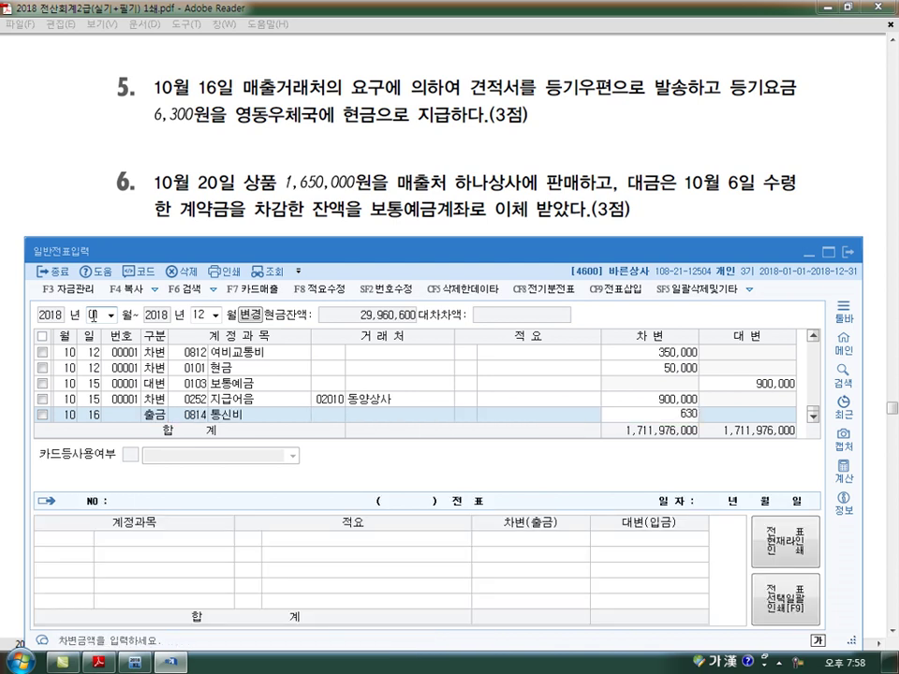
key("Return")
key("Return")
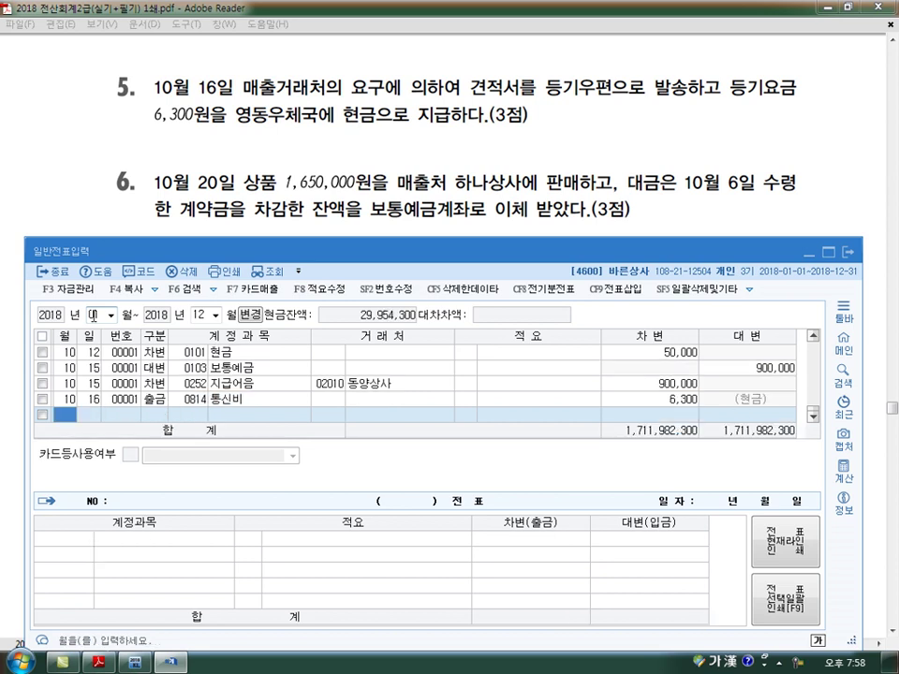
type("10")
key("Return")
type("20")
key("Return")
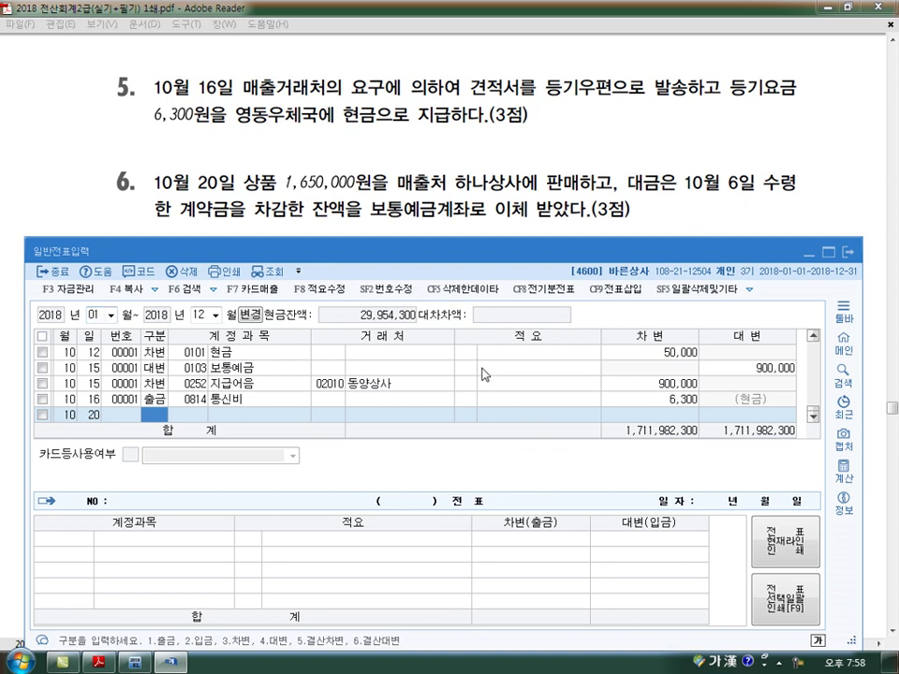
- Switch 일반전표입력 to the single-date view for 10월 6일 and check the 하나상사 entry for its 선수금 amount
left_click(251, 316)
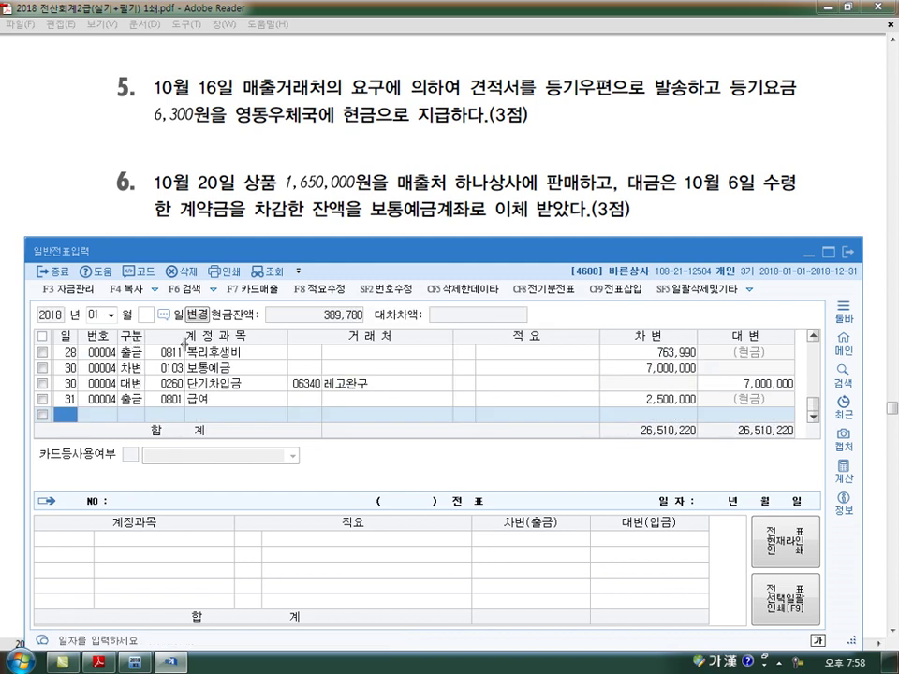
left_click(101, 315)
type("10")
key("Return")
type("6")
key("Return")
key("Up")
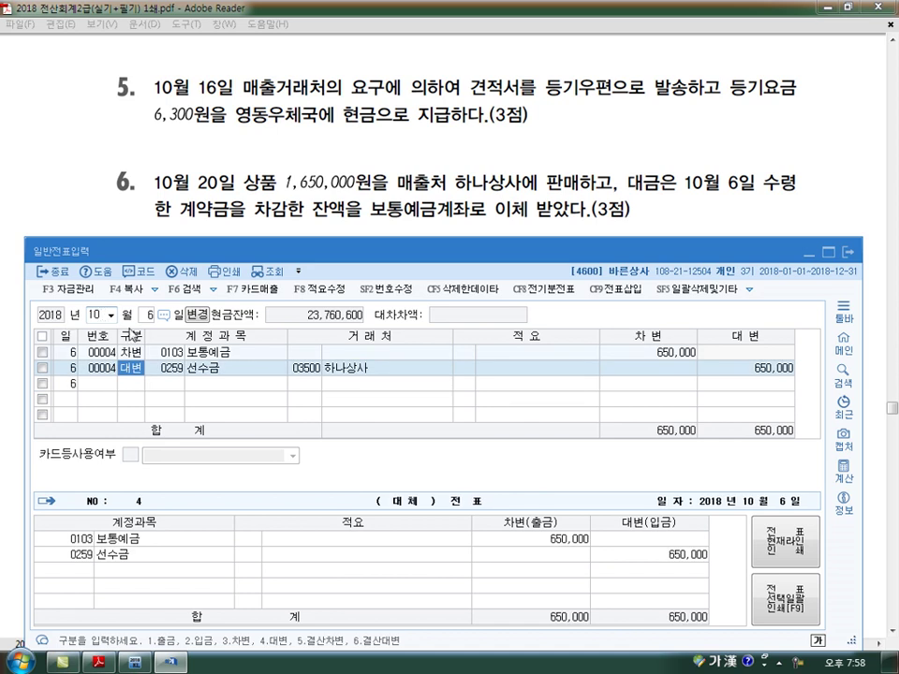
- Return 일반전표입력 to the month-range view covering 01 to 12
left_click(195, 316)
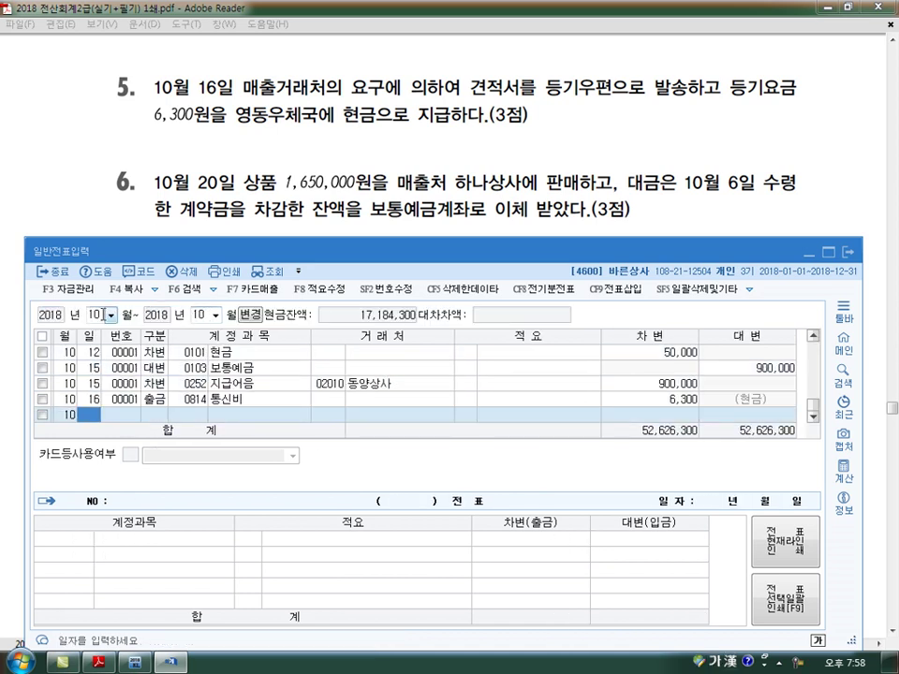
left_click(99, 316)
type("0112")
key("Return")
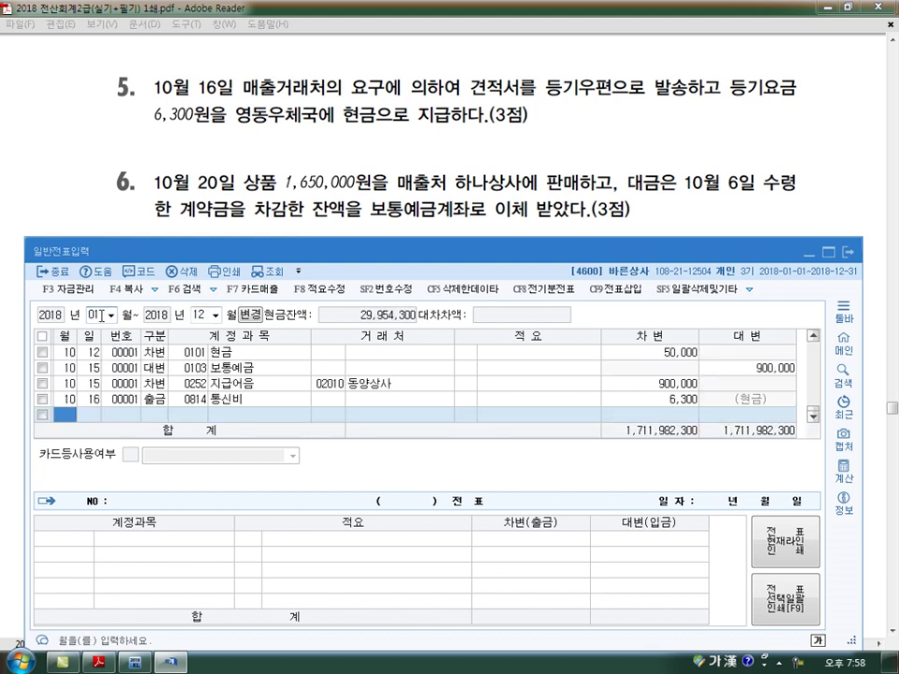
- Enter a 10월 20일 대변 line for 0401 상품매출 of 1,650,000
type("10")
key("Return")
type("20")
key("Return")
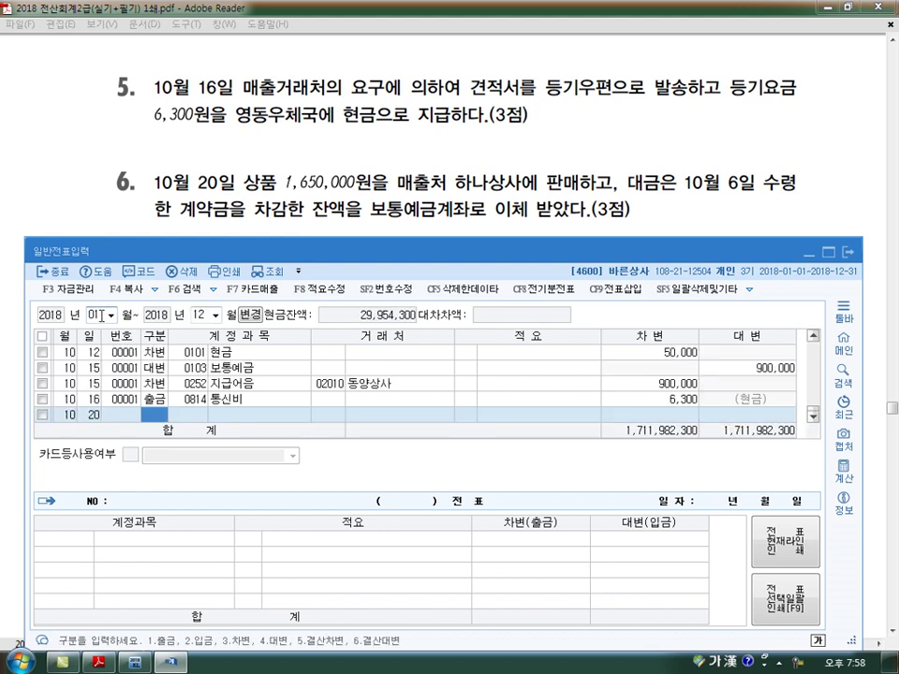
type("4")
key("Return")
type("401")
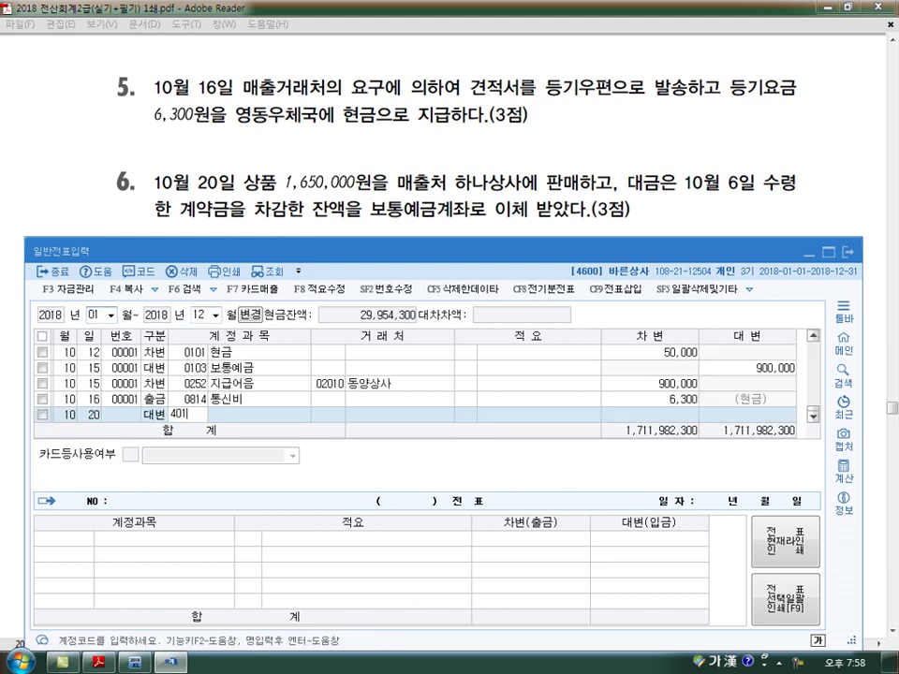
key("Return")
key("Return")
key("Return")
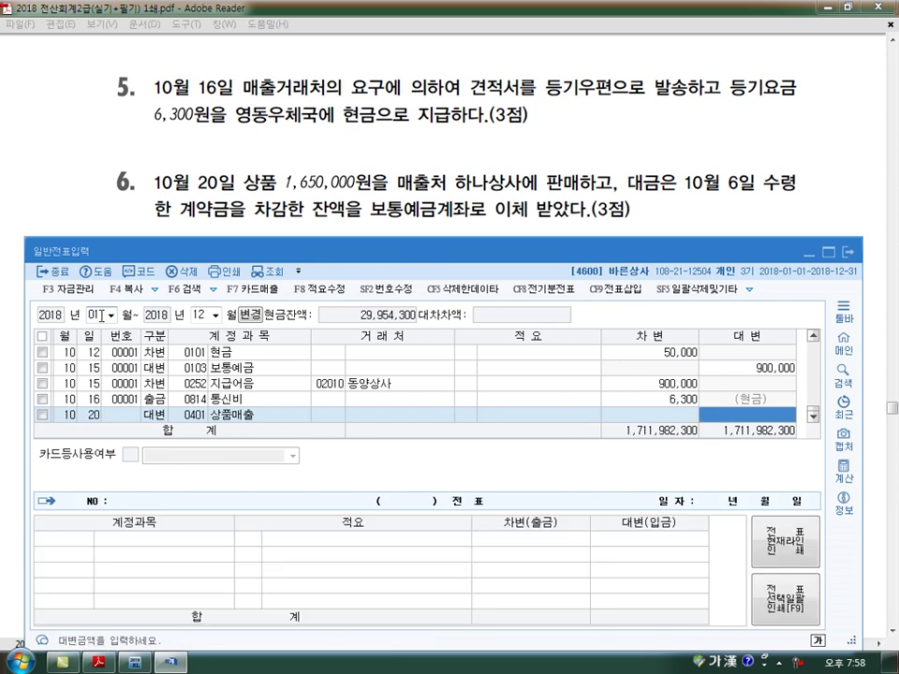
type("1650000")
key("Return")
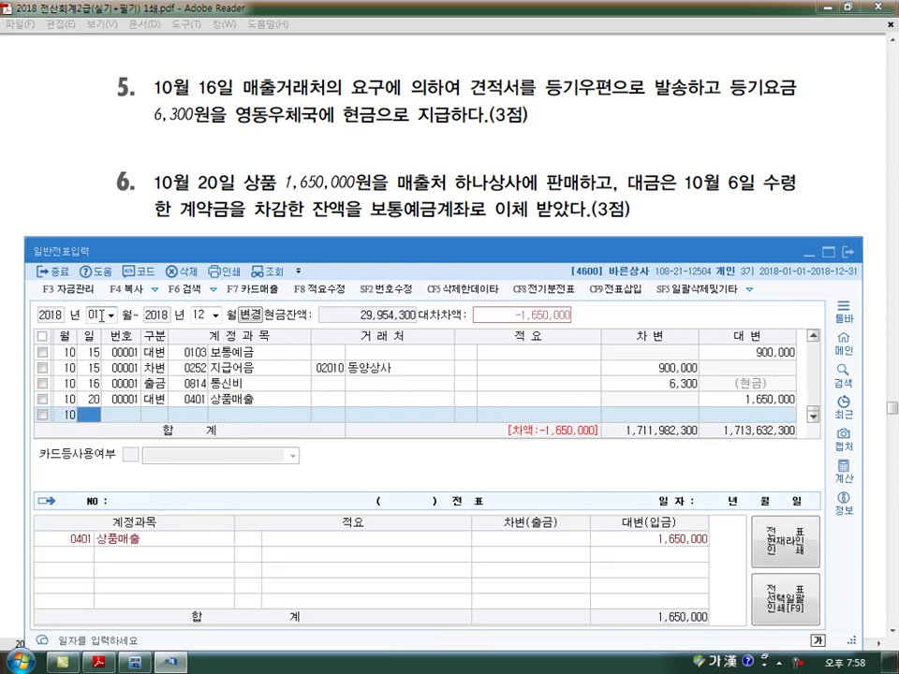
- Add a 차변 line for 0259 선수금 of 650,000 with 거래처 하나상사 to the 10월 20일 entry
type("20")
key("Return")
type("3")
key("Return")
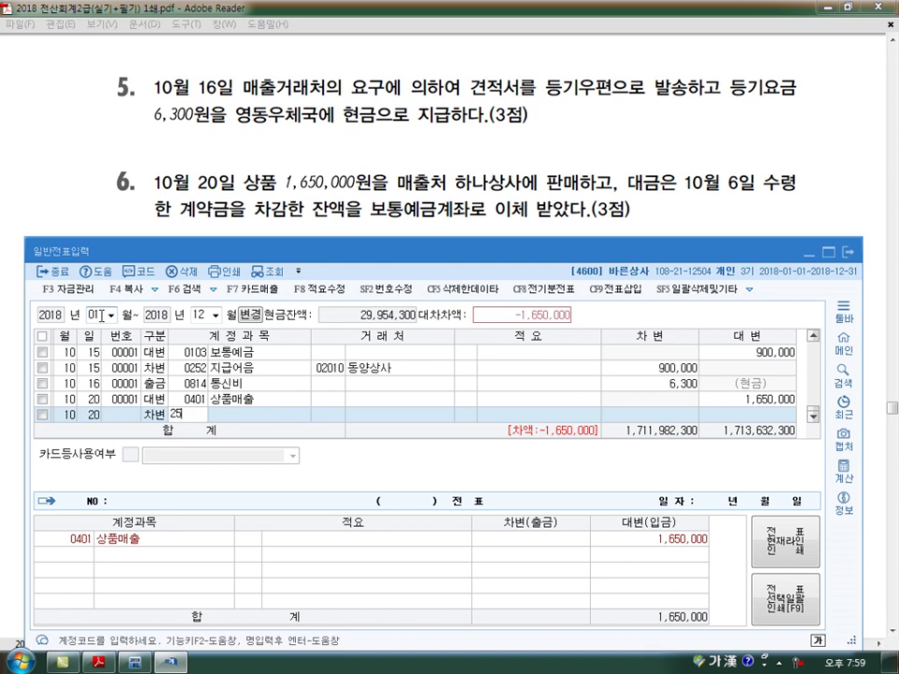
type("259")
key("Return")
type("하나")
key("Return")
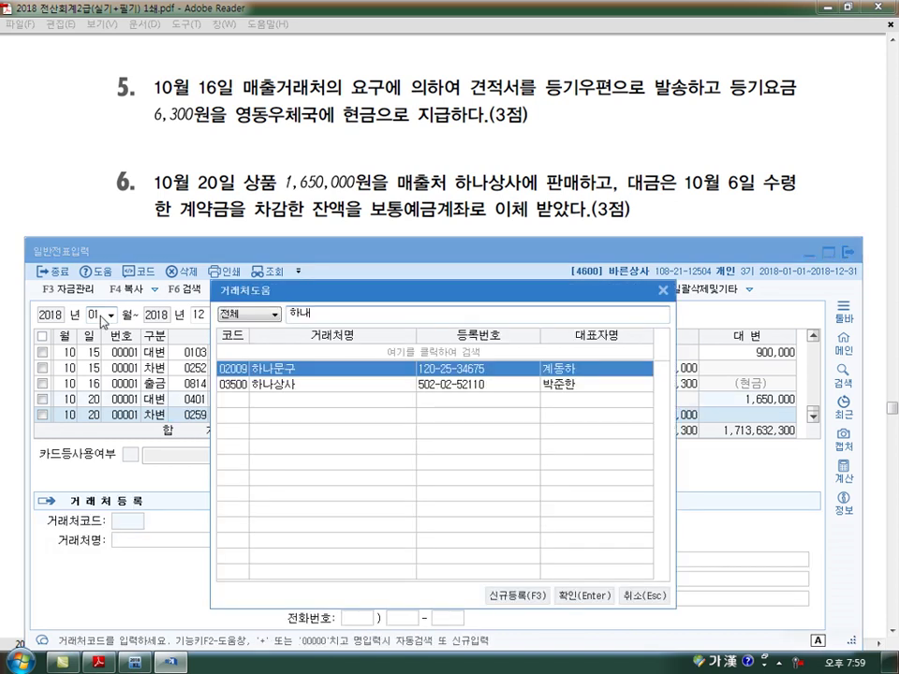
key("Down")
key("Return")
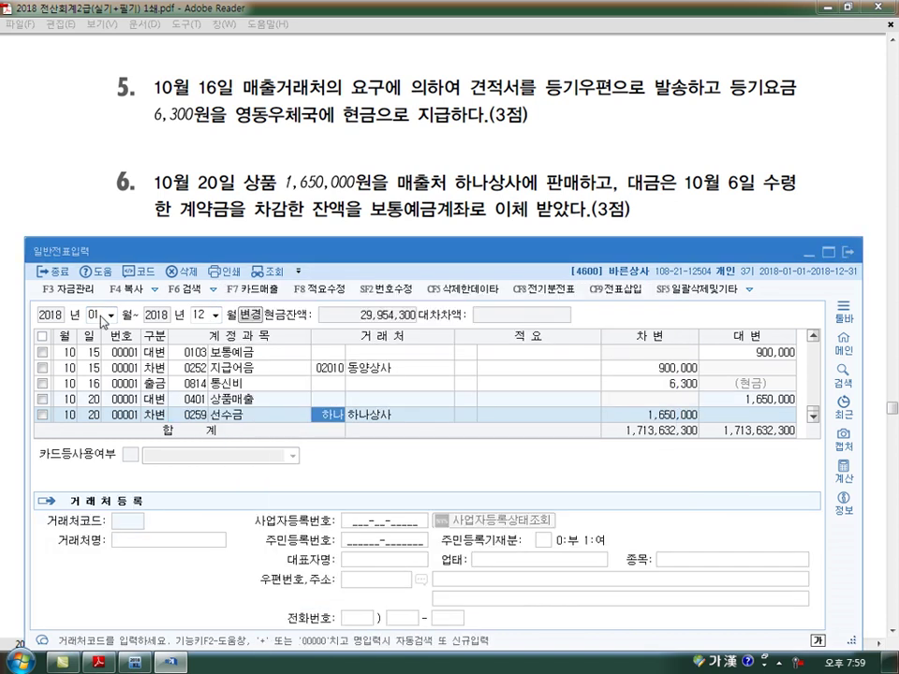
key("Return")
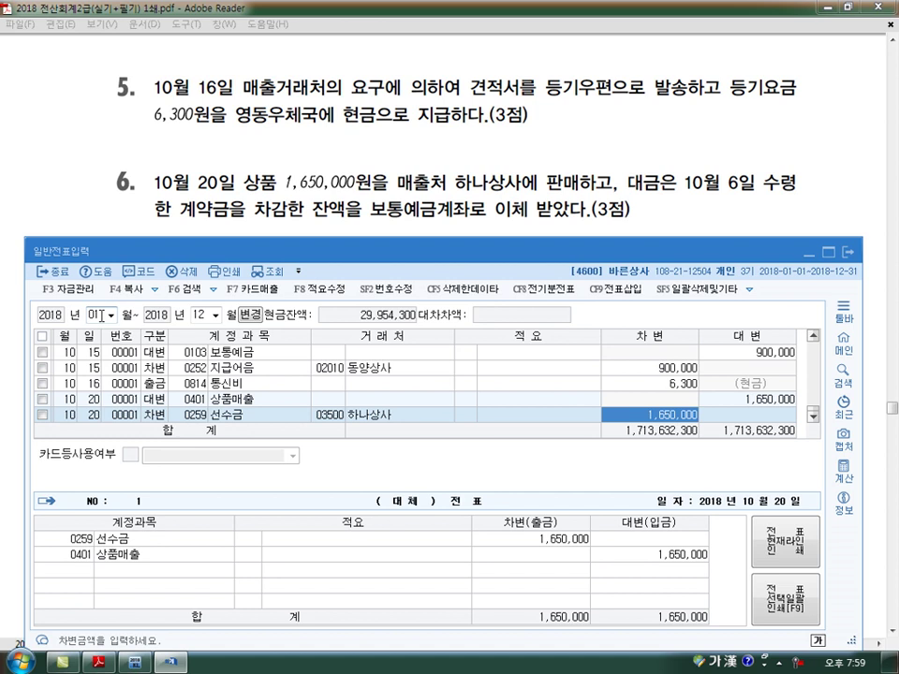
type("650000")
key("Return")
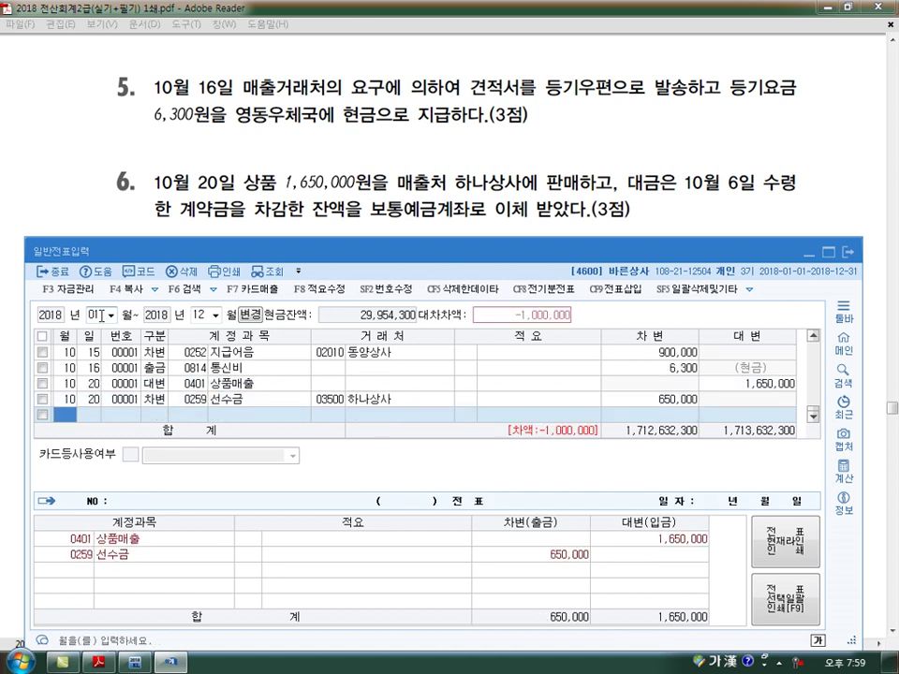
- Complete the 10월 20일 entry with a 차변 line for 0103 보통예금 of 1,000,000
key("Return")
key("Return")
type("3103")
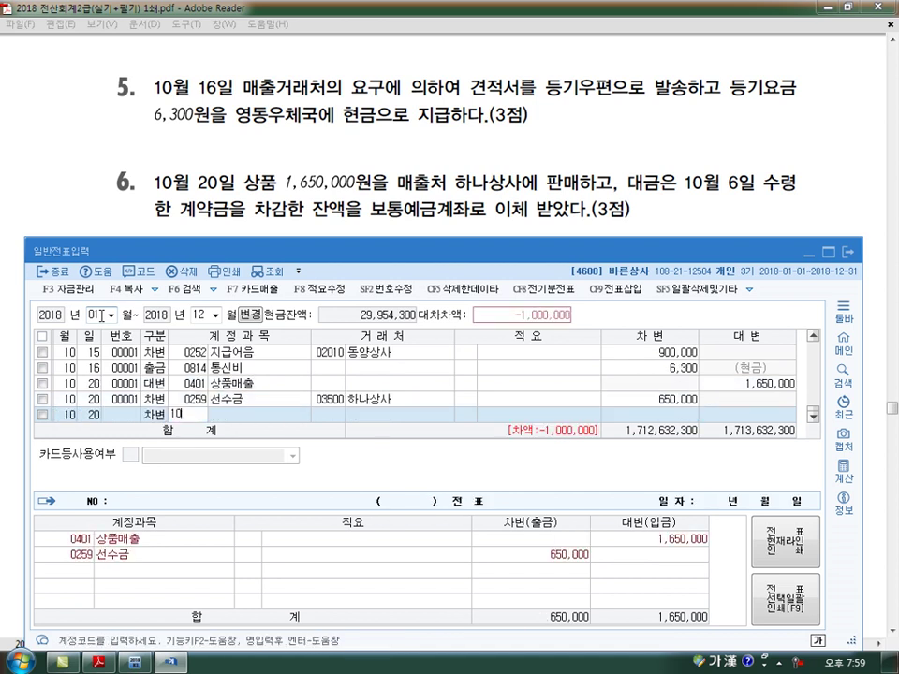
key("Return")
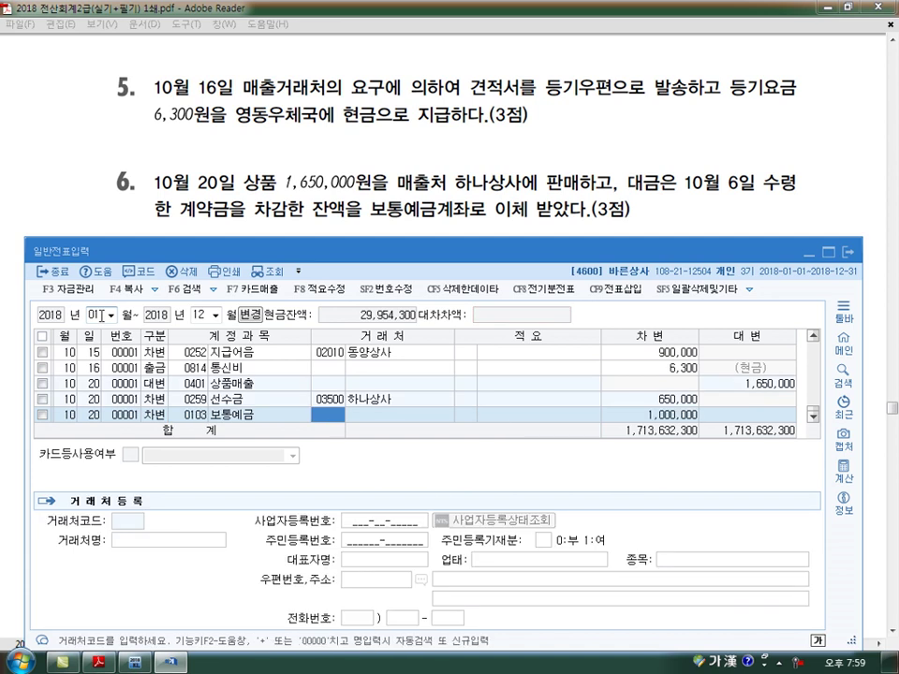
key("Return")
key("Return")
- Enter a 10월 25일 차변 line for 0260 단기차입금 of 5,000,000 with 거래처 레고완구
scroll(449, 140, "down", 5)
type("10")
key("Return")
type("25")
key("Return")
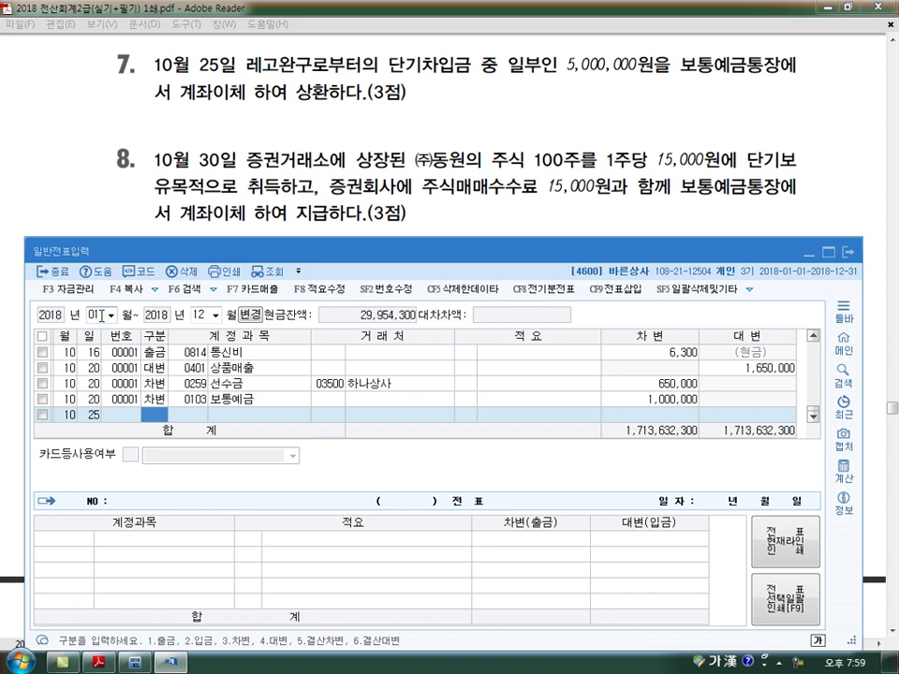
type("3")
key("Return")
type("260")
key("Return")
type("레고")
key("Return")
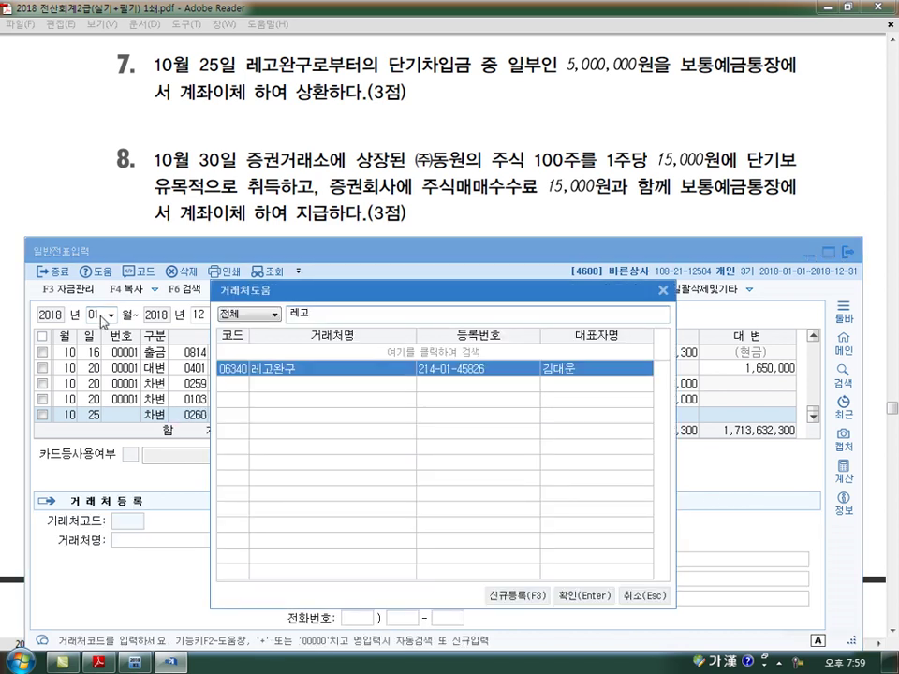
key("Return")
key("Return")
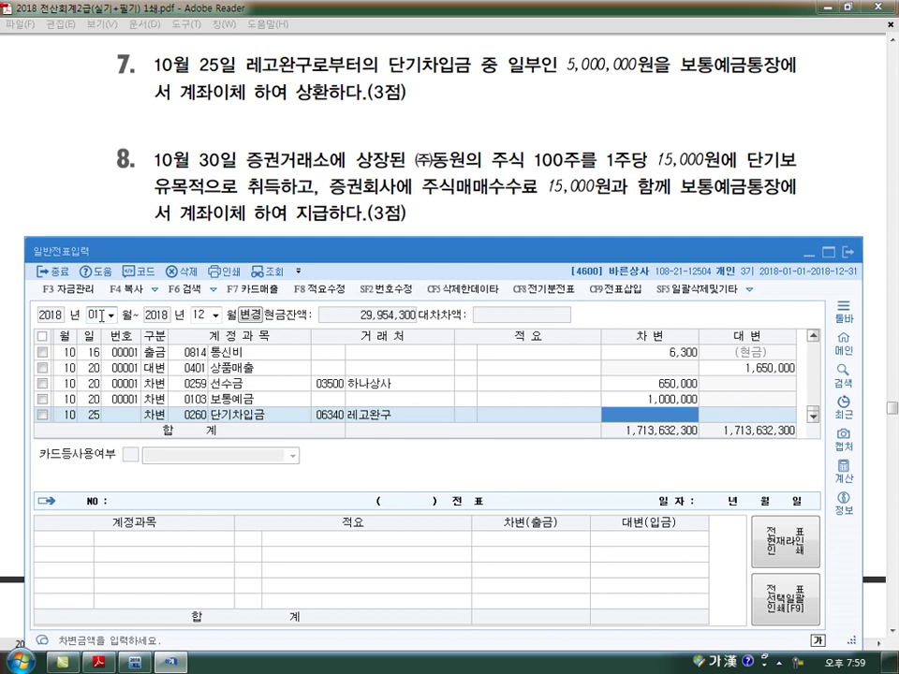
type("5000000")
key("Return")
- Complete the 10월 25일 entry with a 대변 line for 0103 보통예금 of 5,000,000
key("Return")
key("Return")
type("4")
key("Return")
type("10")
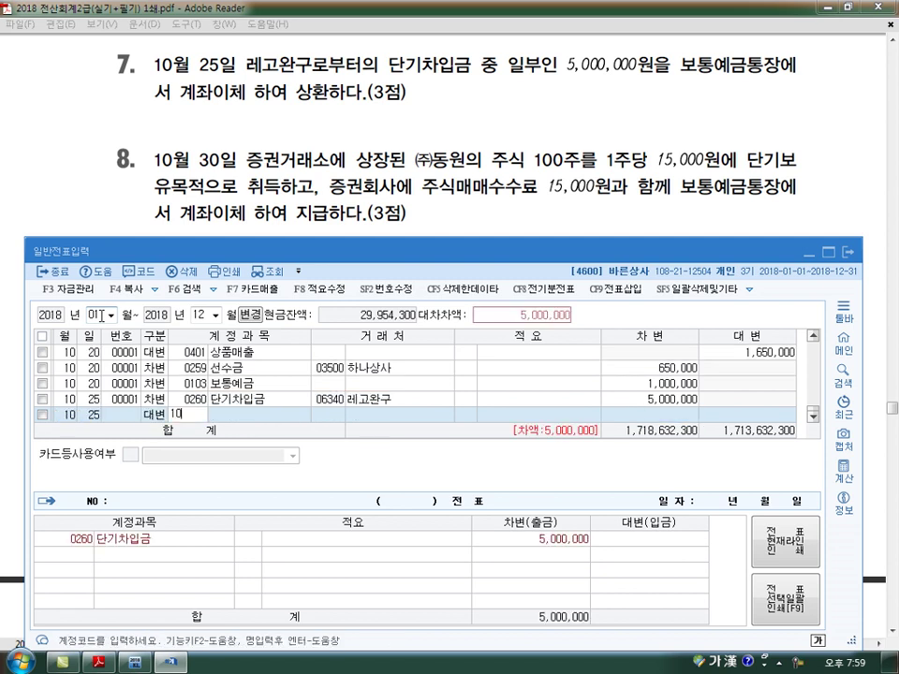
type("3")
key("Return")
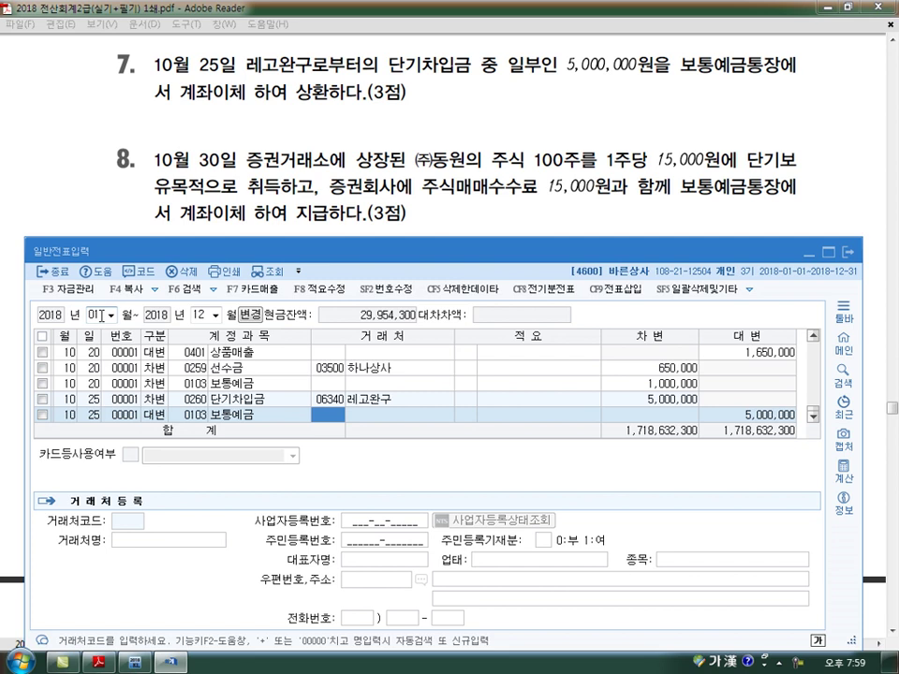
key("Return")
key("Return")
key("Return")
- Enter a 10월 30일 차변 line for 0107 단기매매증권 of 1,500,000
type("1030")
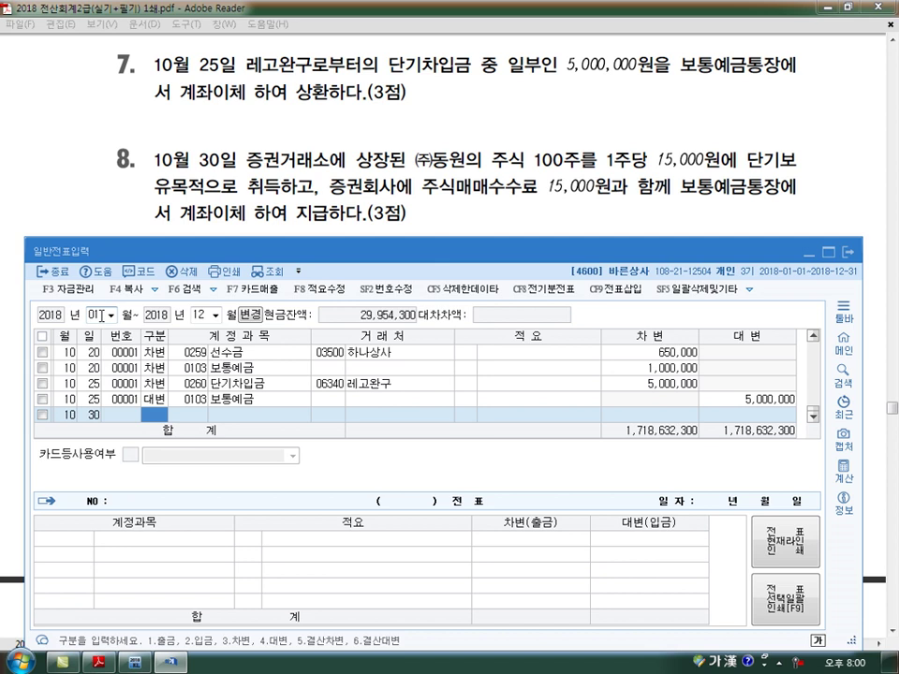
type("3")
key("Return")
type("107")
key("Return")
key("Return")
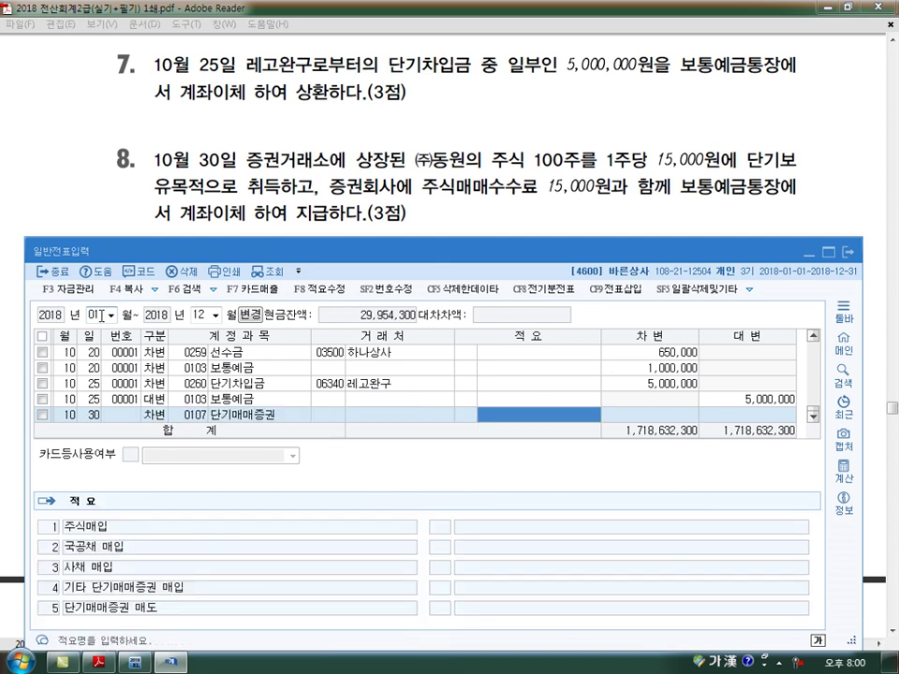
key("Return")
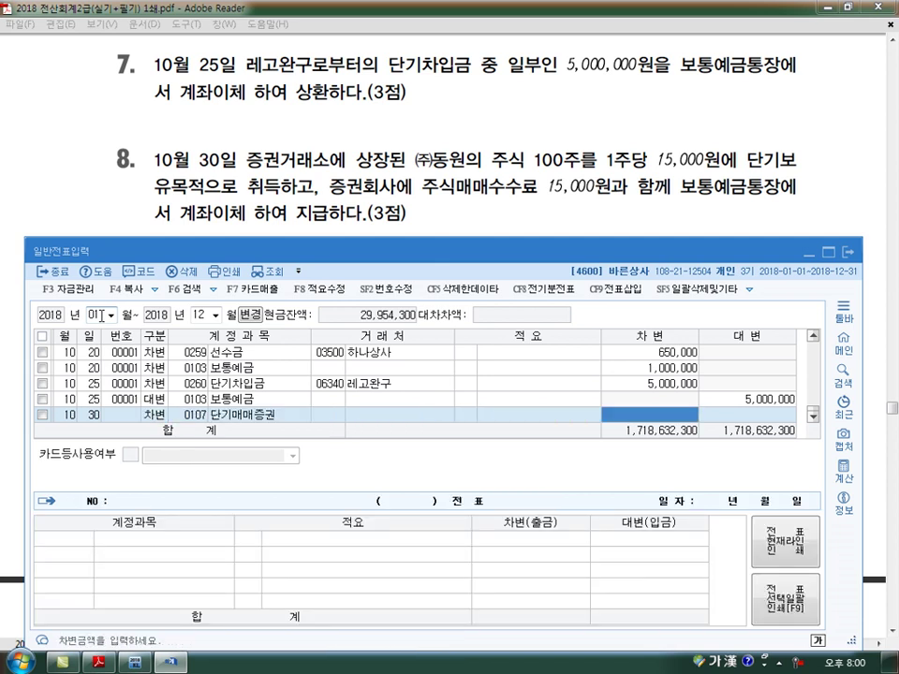
type("1500000")
key("Return")
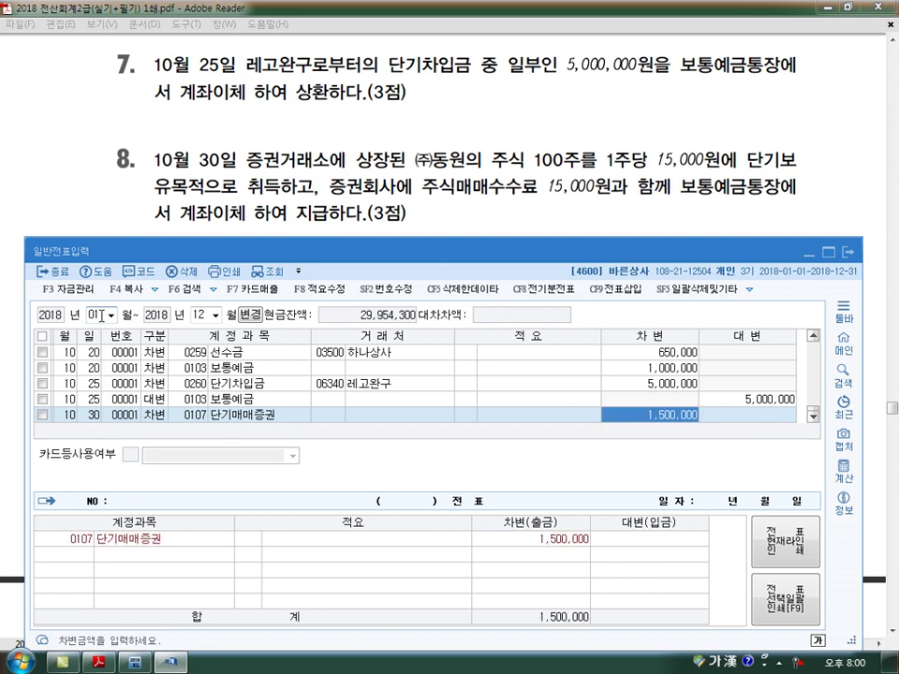
- Add a 차변 line for 0984 수수료비용 of 15,000 to the 10월 30일 entry
type("30")
key("Return")
type("3")
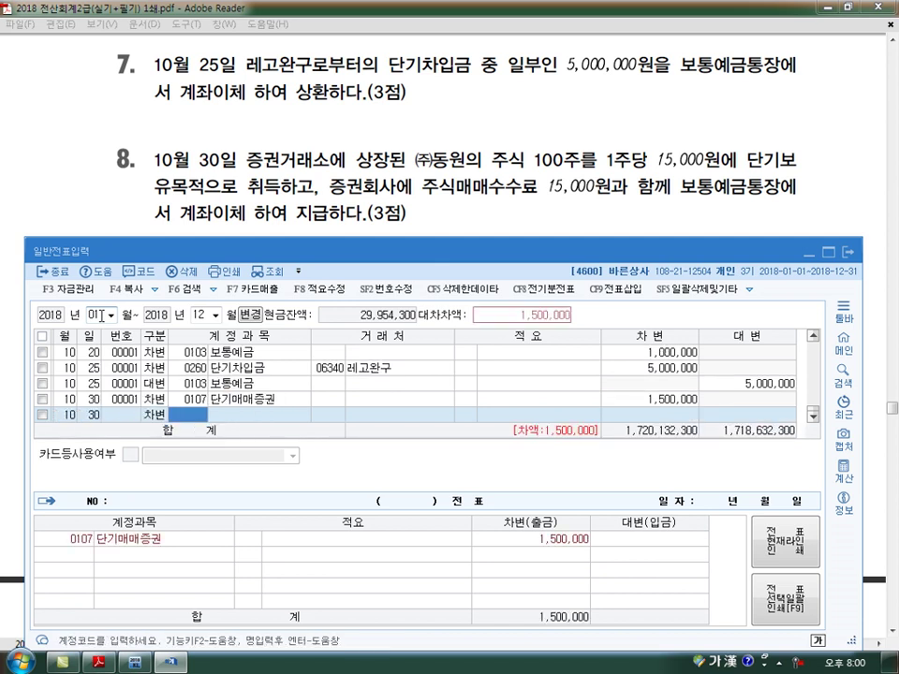
type("수수료")
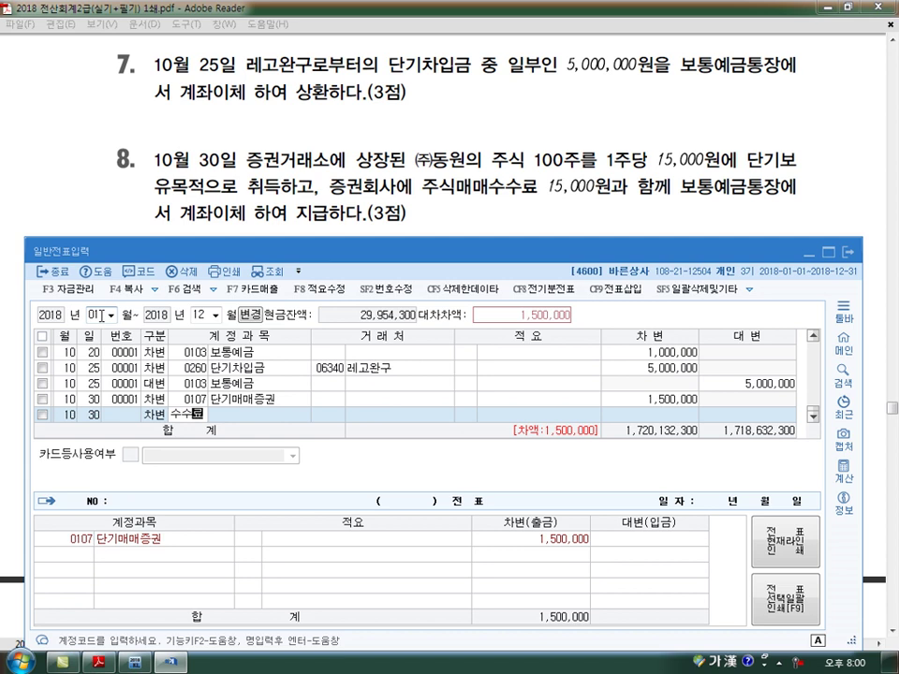
key("Return")
key("Down")
key("Down")
key("End")
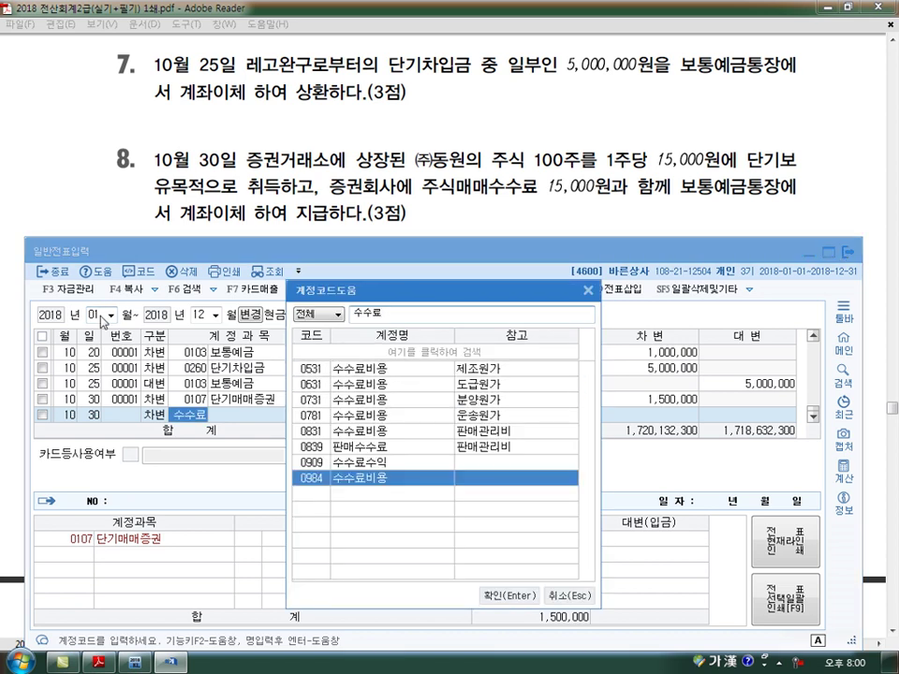
key("Return")
key("Return")
key("Return")
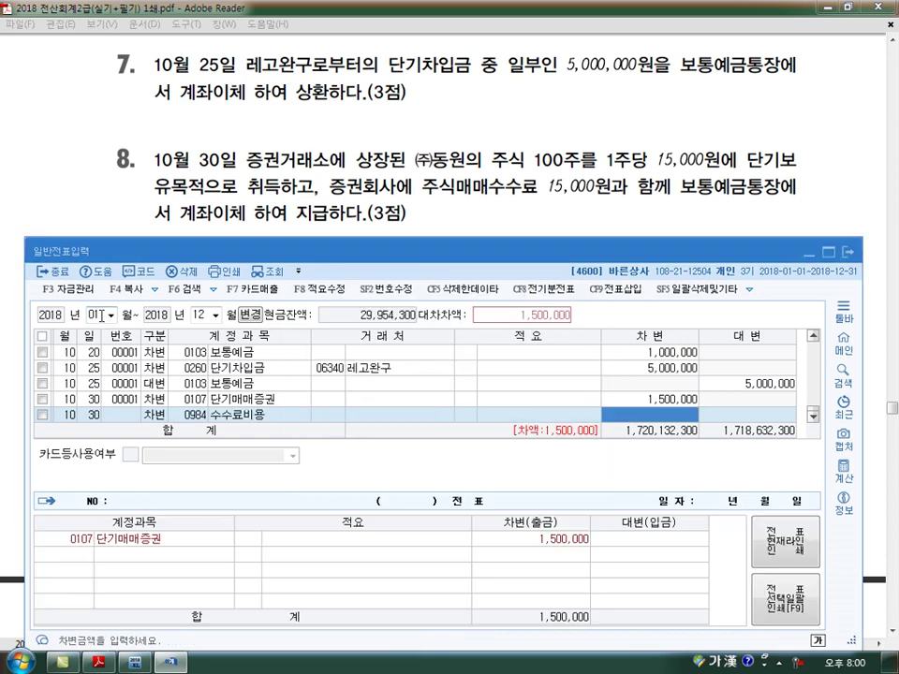
type("150000")
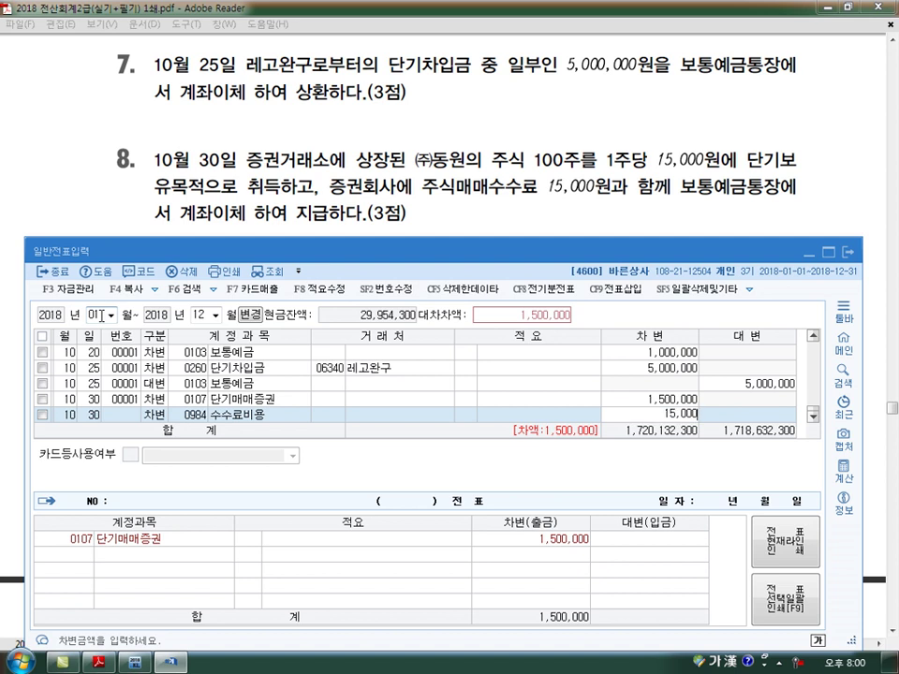
key("Return")
- Complete the 10월 30일 entry with a 대변 line for 0103 보통예금 of 1,515,000
key("Return")
key("Return")
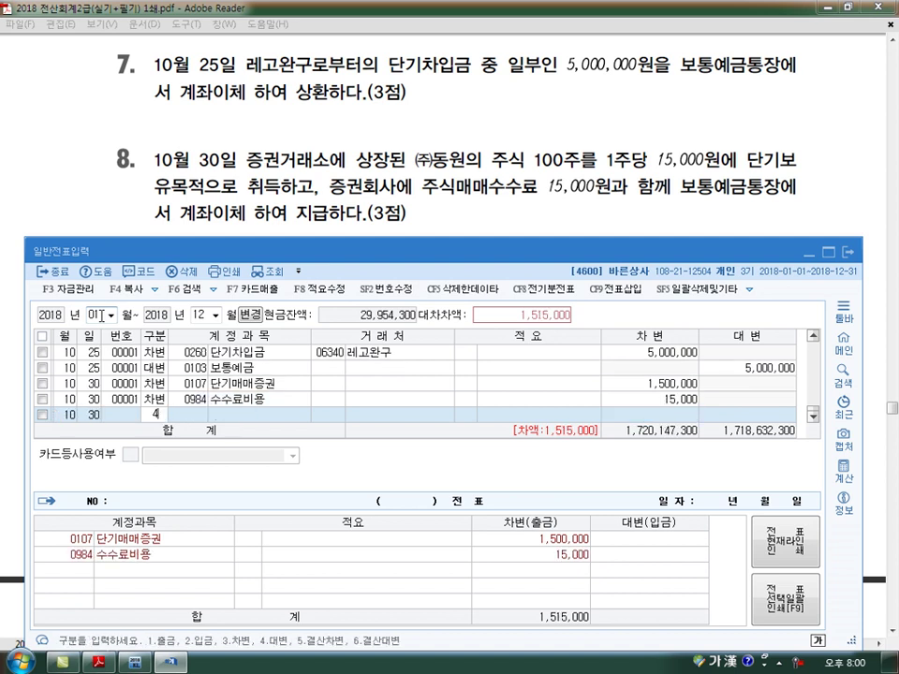
type("4")
key("Return")
type("103")
key("Return")
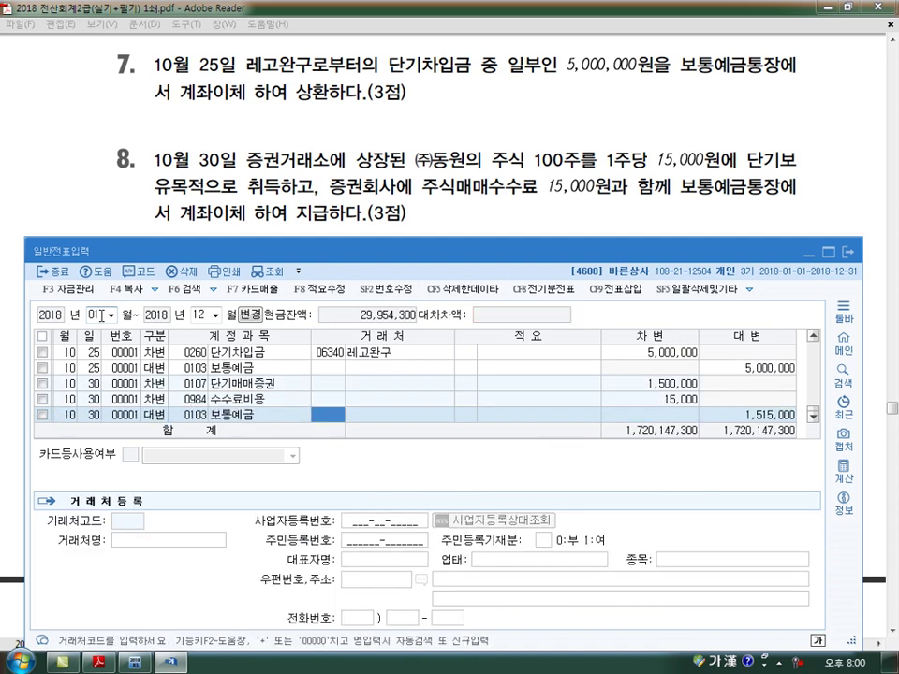
key("Return")
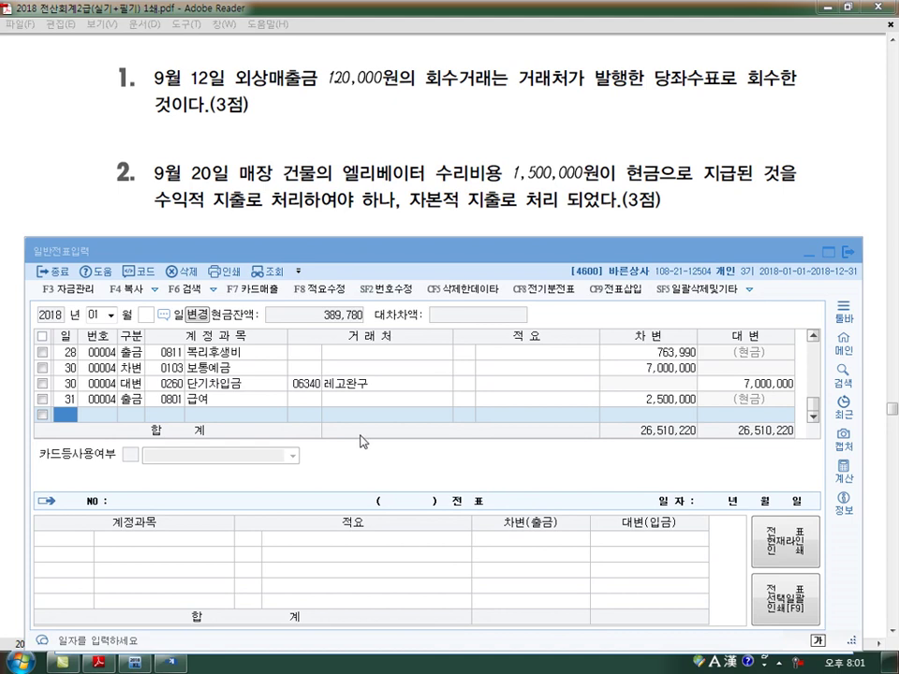
- Load the 9월 12일 entry and change its 차변 account to 0101 현금
left_click(93, 315)
type("09")
key("Return")
type("12")
key("Return")
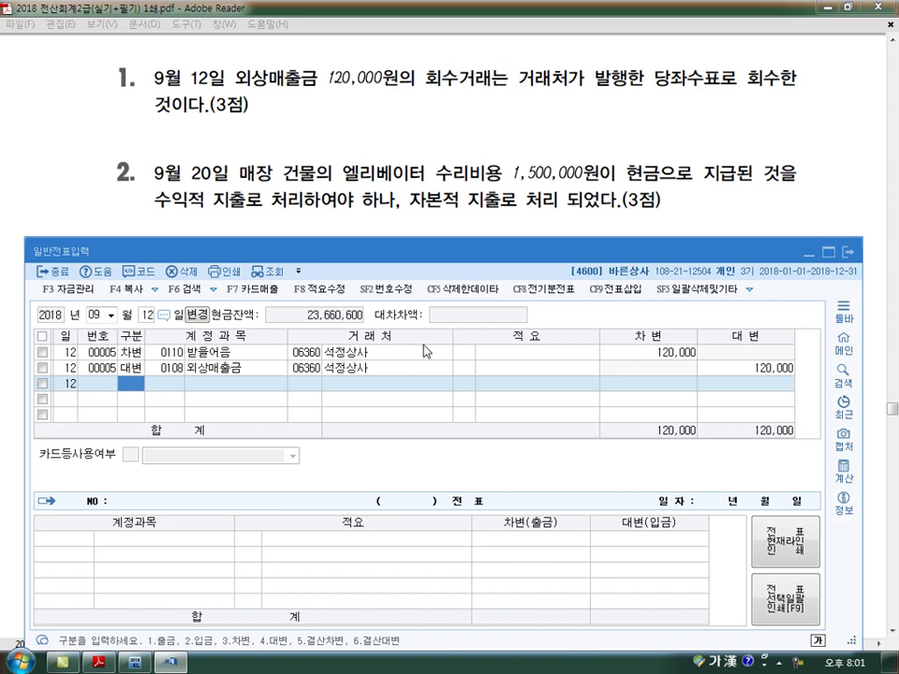
left_click(739, 368)
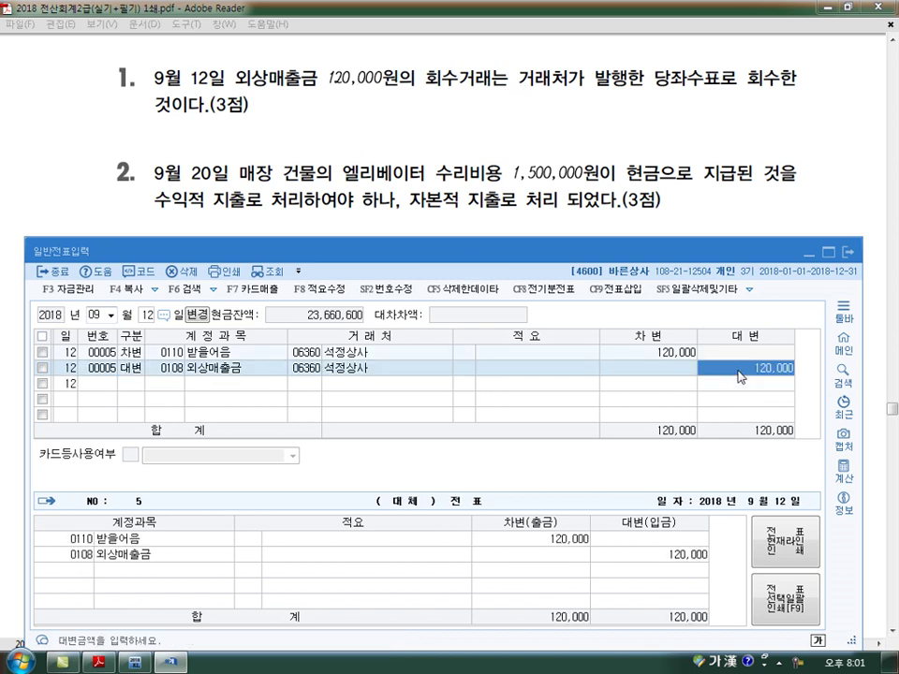
left_click(661, 356)
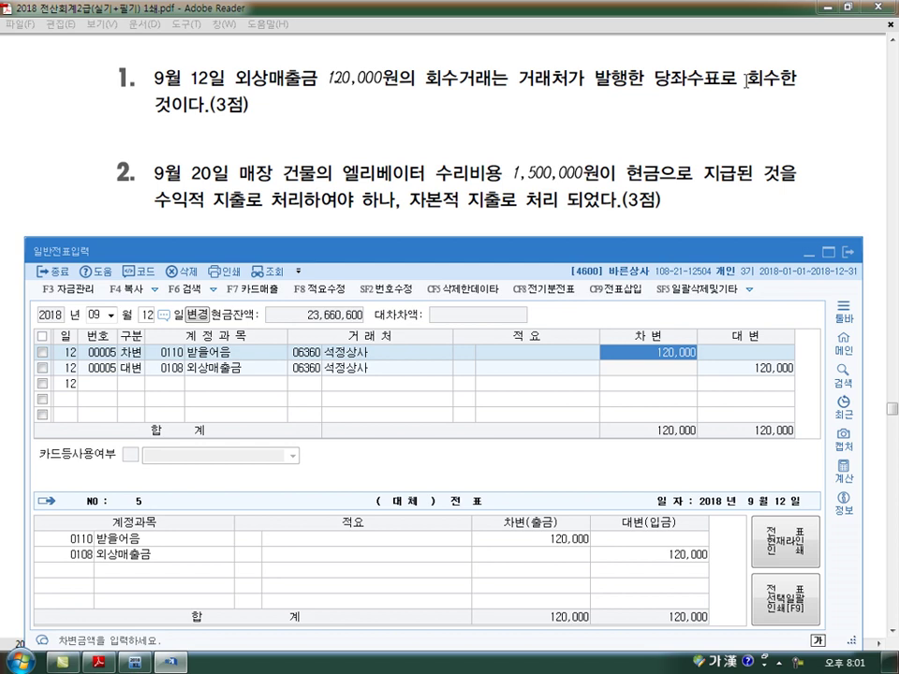
left_click(174, 357)
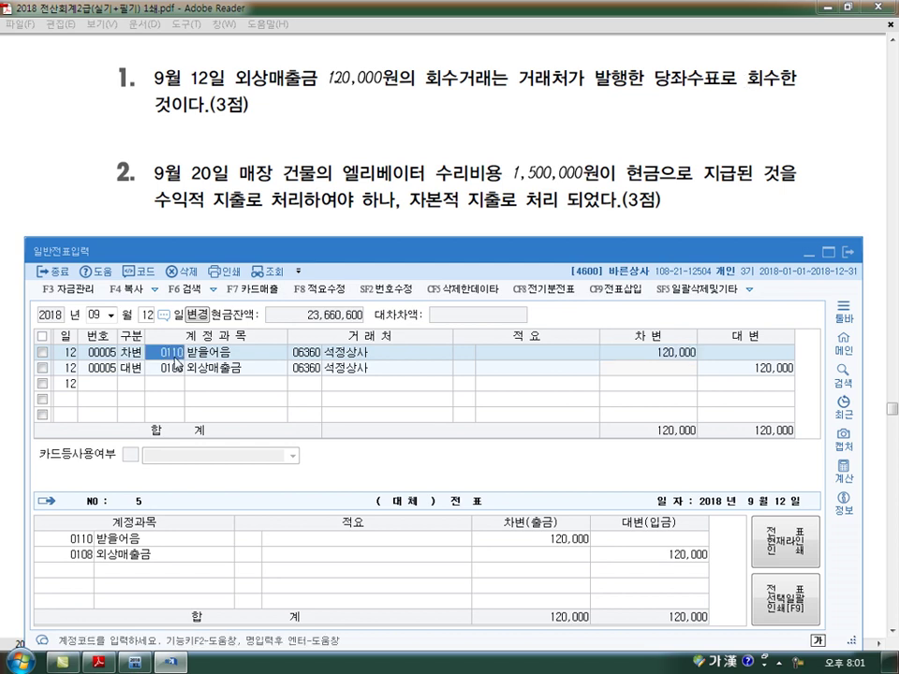
type("0101")
key("Return")
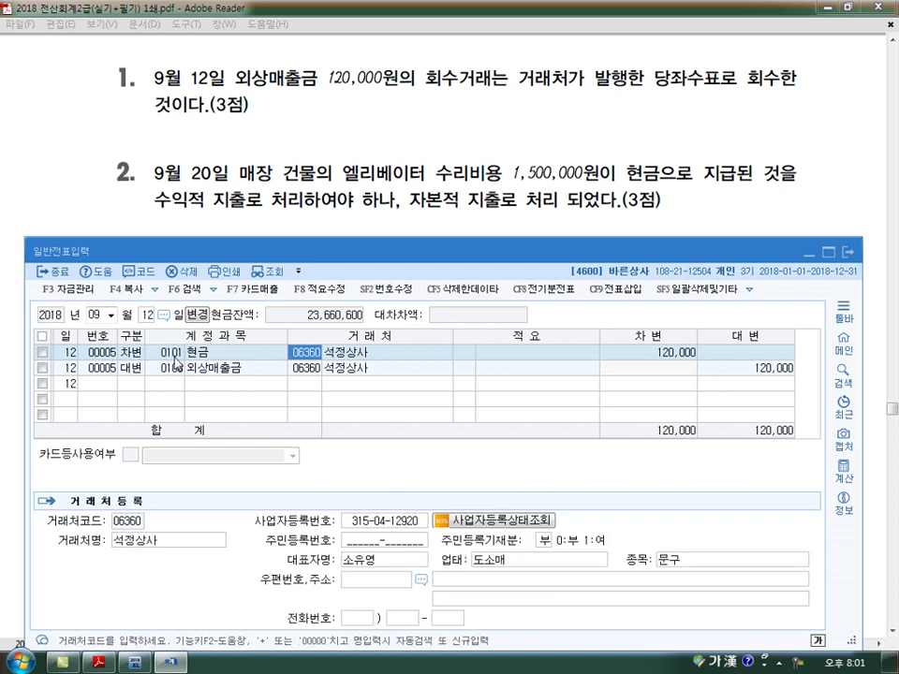
- Clear the 거래처 from the 차변 현금 line of the 9월 12일 entry
key("Return")
key("Left")
key("Left")
key("Delete")
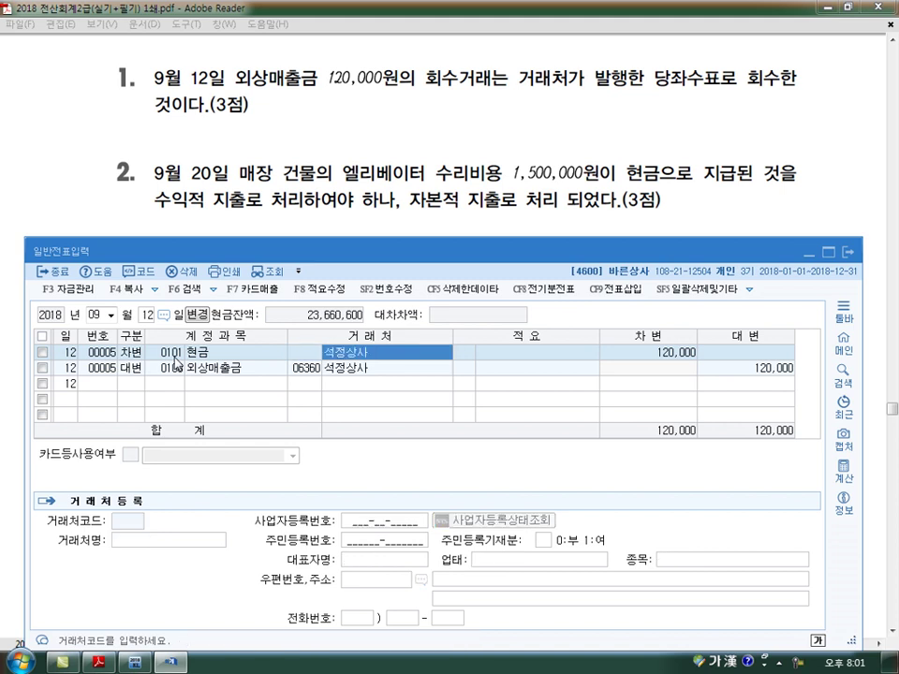
key("Return")
key("Return")
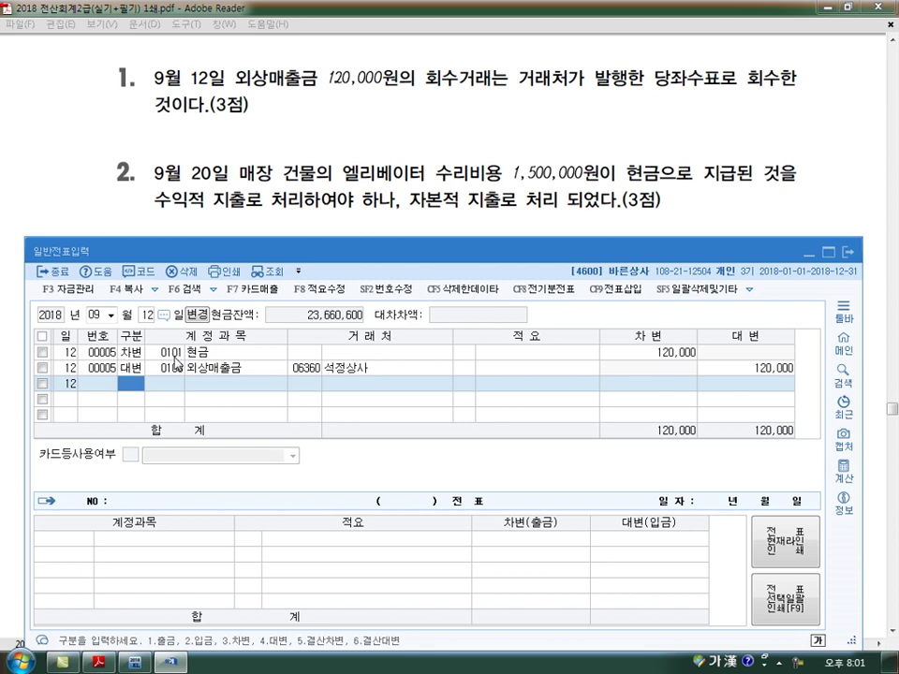
- Load the 9월 20일 entry and select its 0202 건물 line
left_click(147, 317)
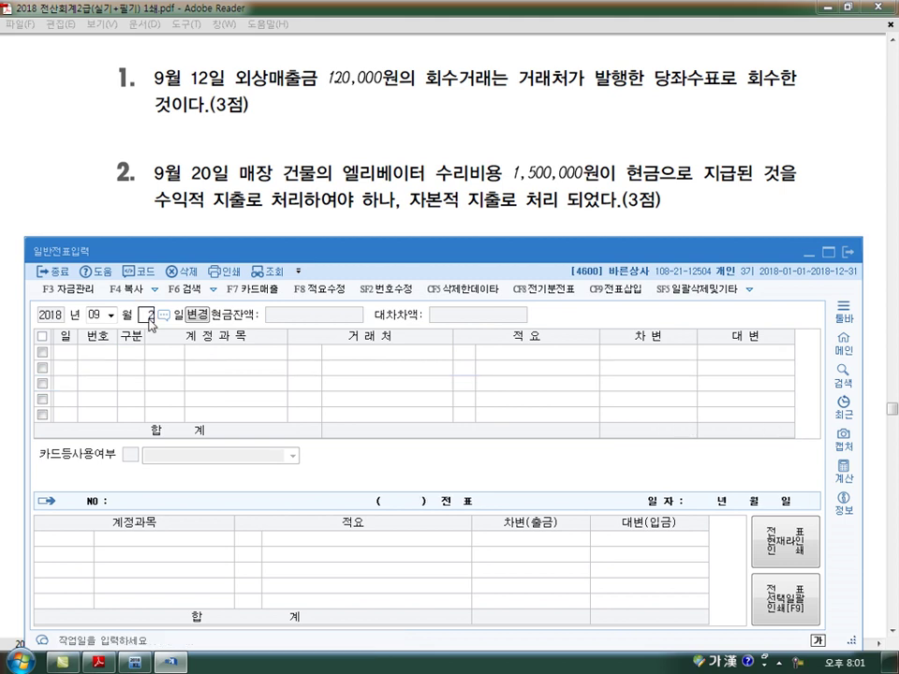
type("20")
key("Return")
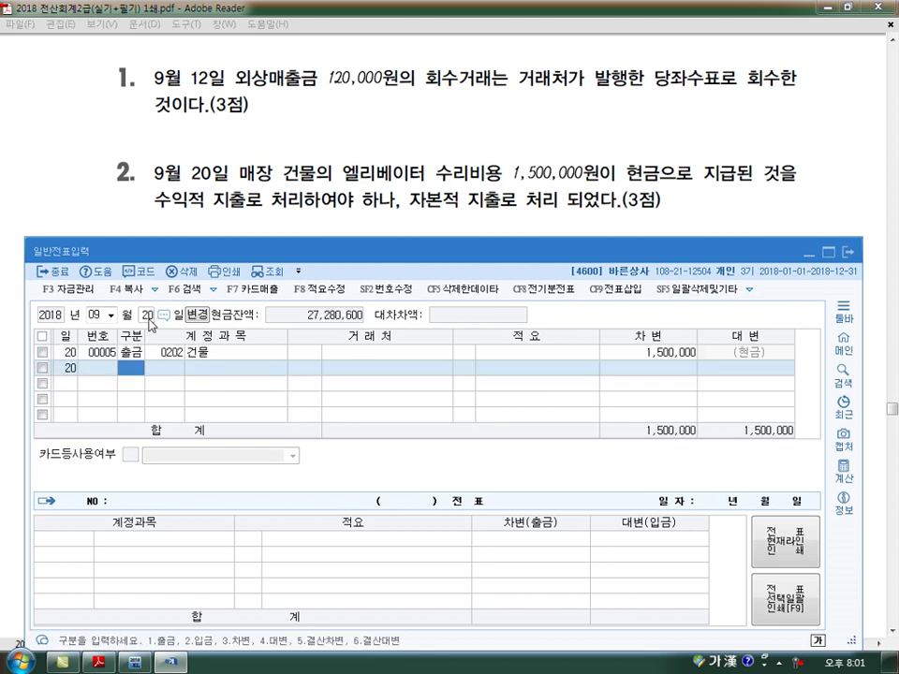
left_click(216, 355)
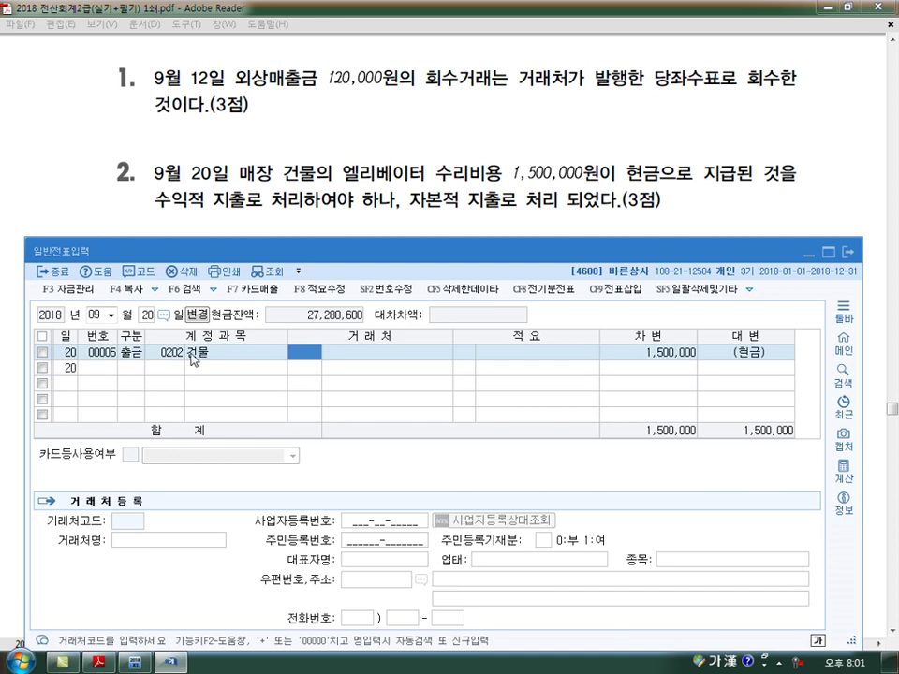
left_click(209, 361)
type("0830")
key("Return")
- Set the account of the 9월 20일 출금 line of 1,500,000 to code 0820
left_click(212, 363)
type("0820")
key("Return")
key("Return")
key("Return")
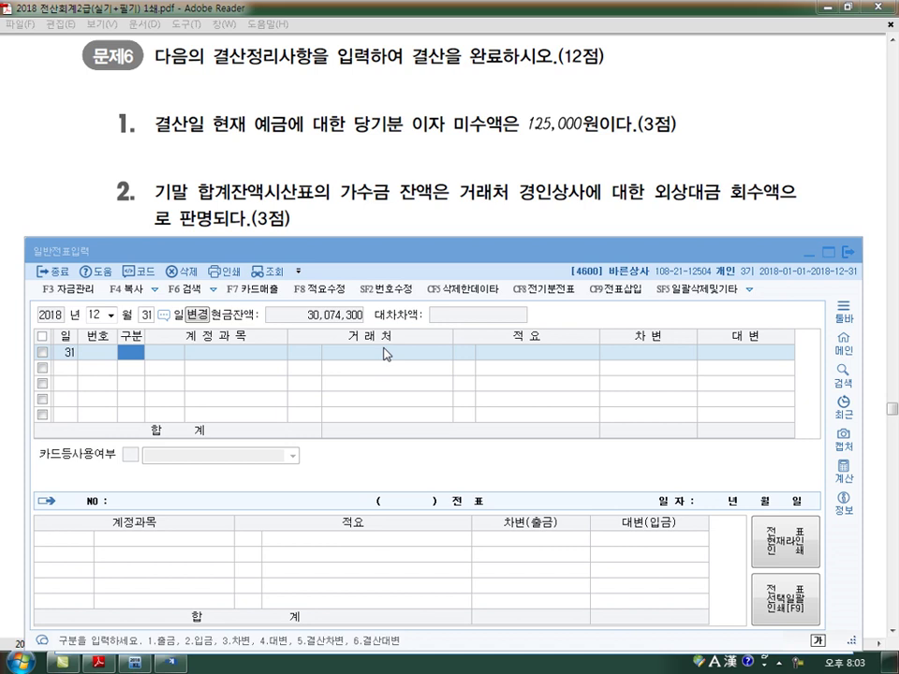
- Enter a 12월 31일 대변 line for 0901 이자수익 of 125,000
type("4")
key("Return")
type("901")
key("Return")
key("Return")
key("Return")
type("125,000")
key("Return")
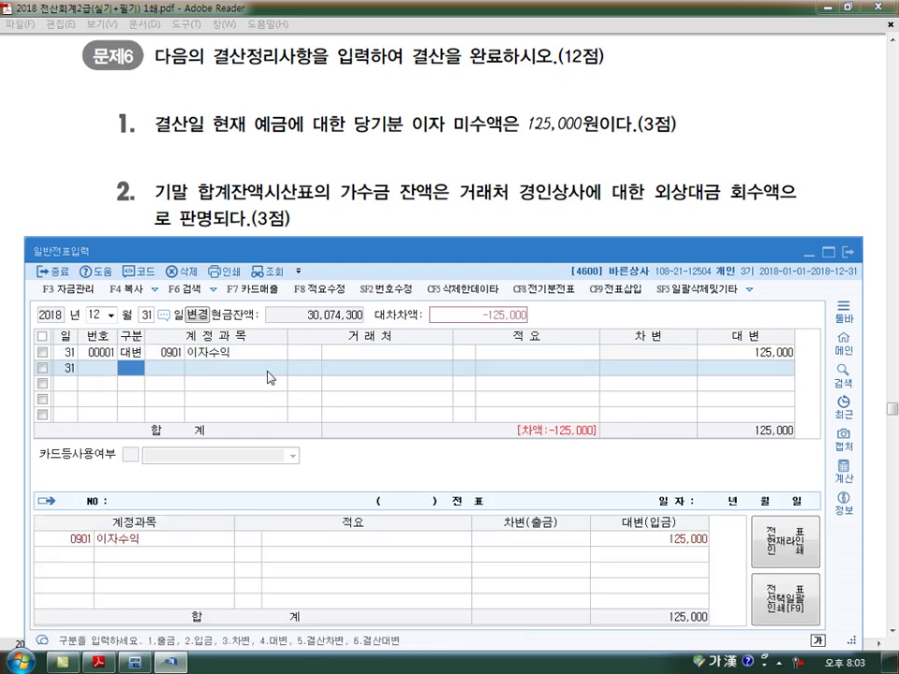
- Complete the 12월 31일 interest entry with a 차변 line for 0116 미수수익 of 125,000
type("3")
key("Return")
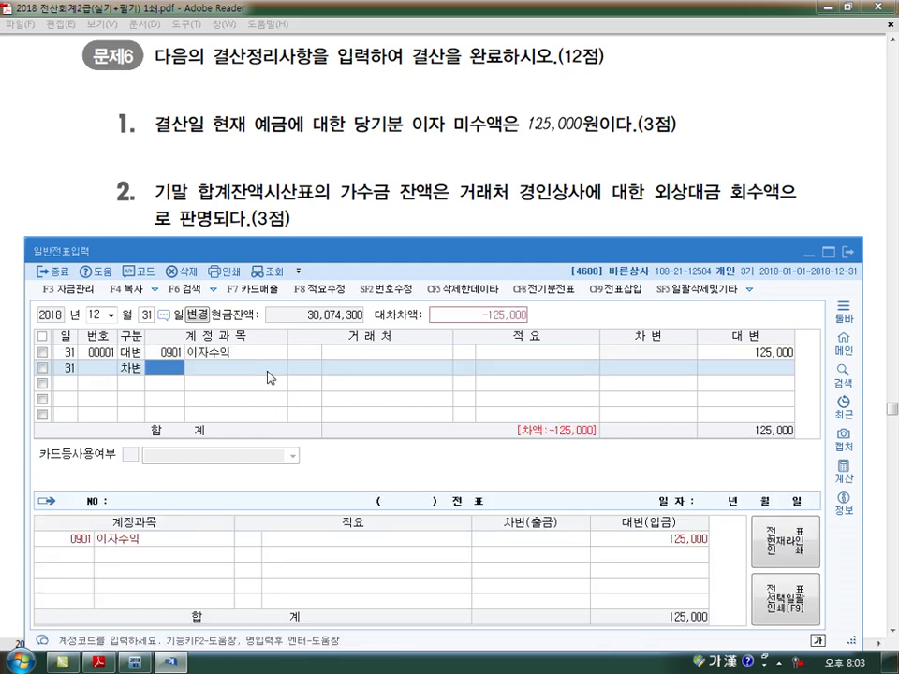
type("미수")
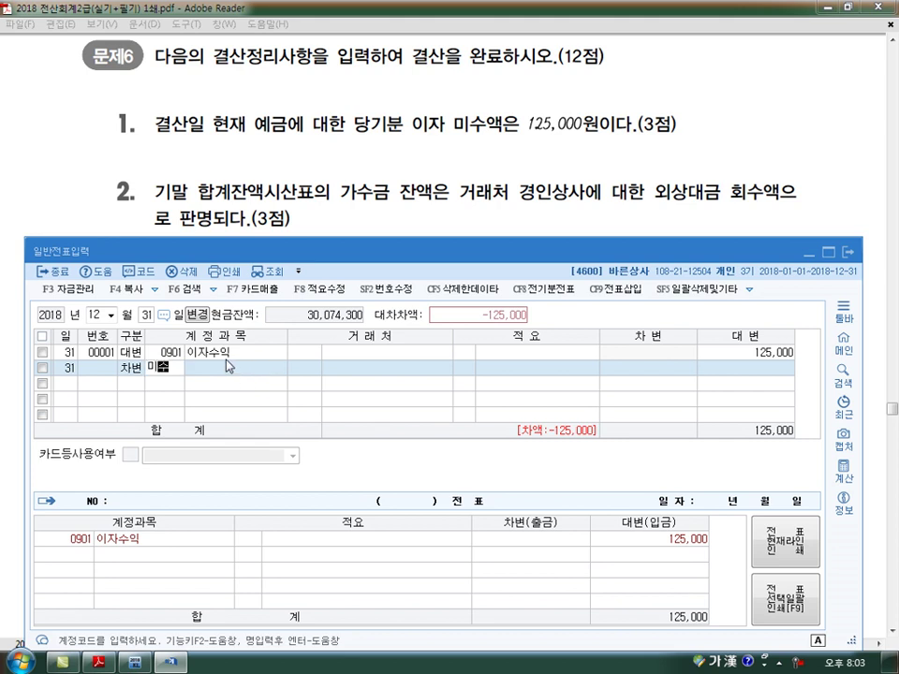
type("수")
key("Return")
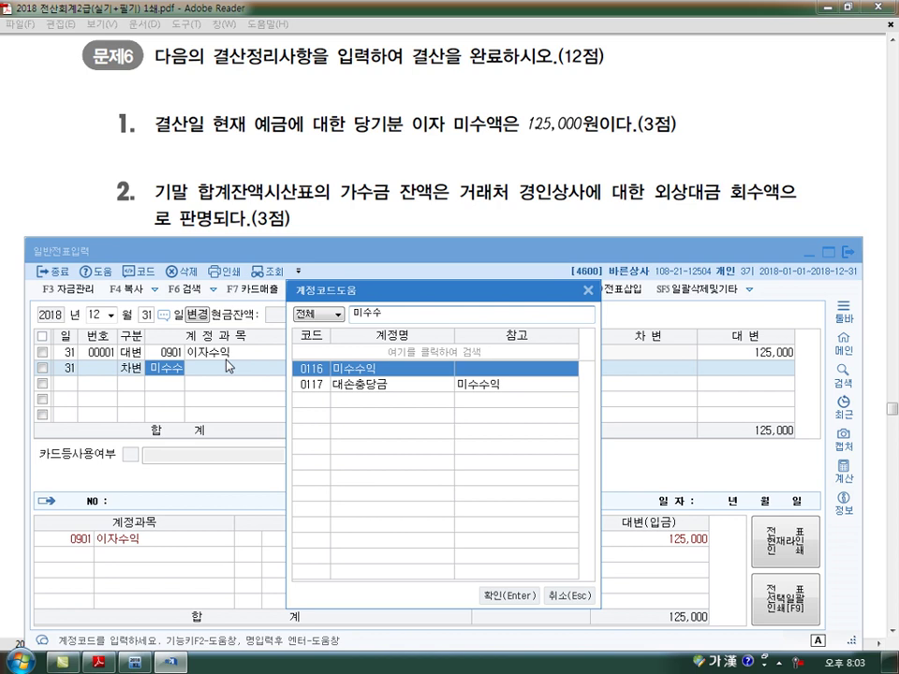
key("Return")
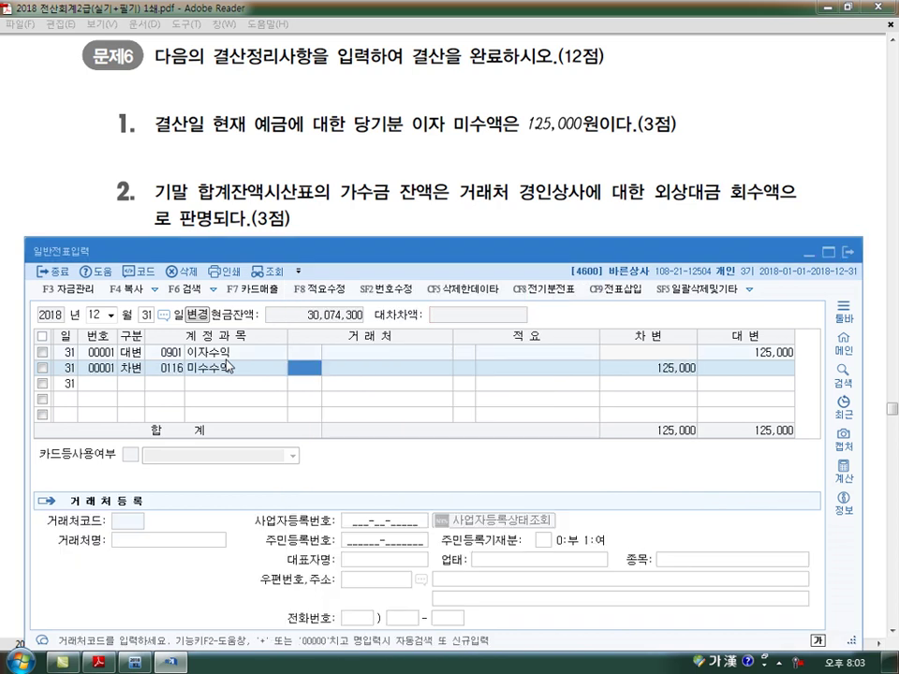
key("Return")
key("Return")
key("Return")
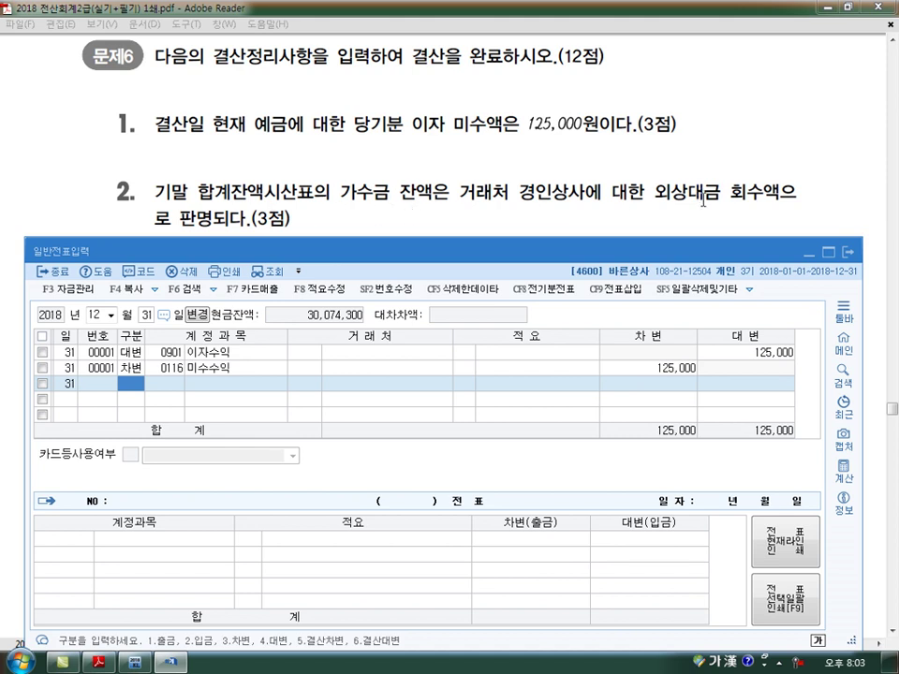
- Check the 가수금 balance in the 12월 31일 합계잔액시산표, closing the report after reading it
left_click(136, 663)
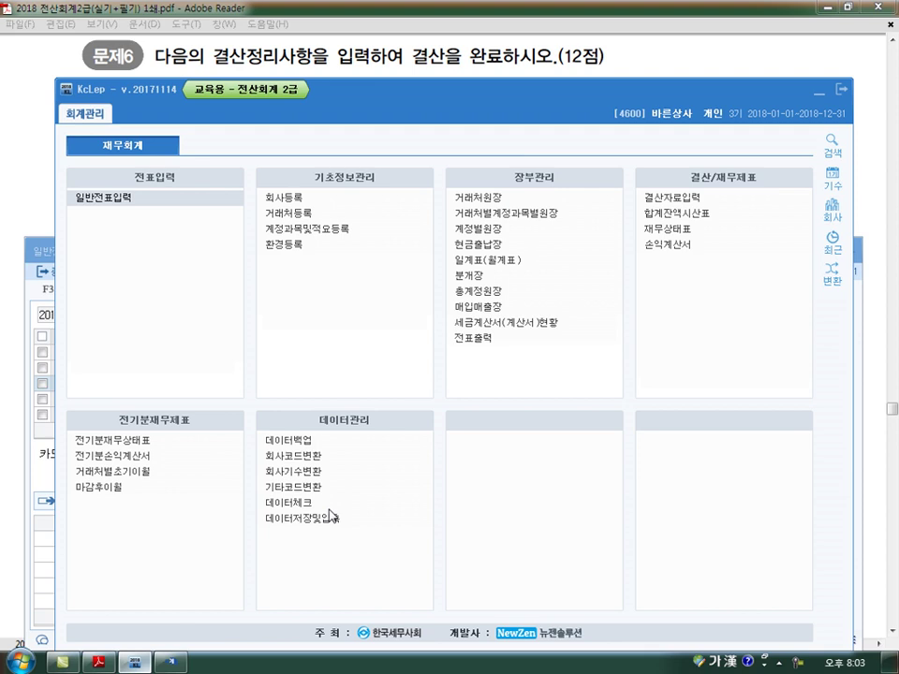
left_click(700, 220)
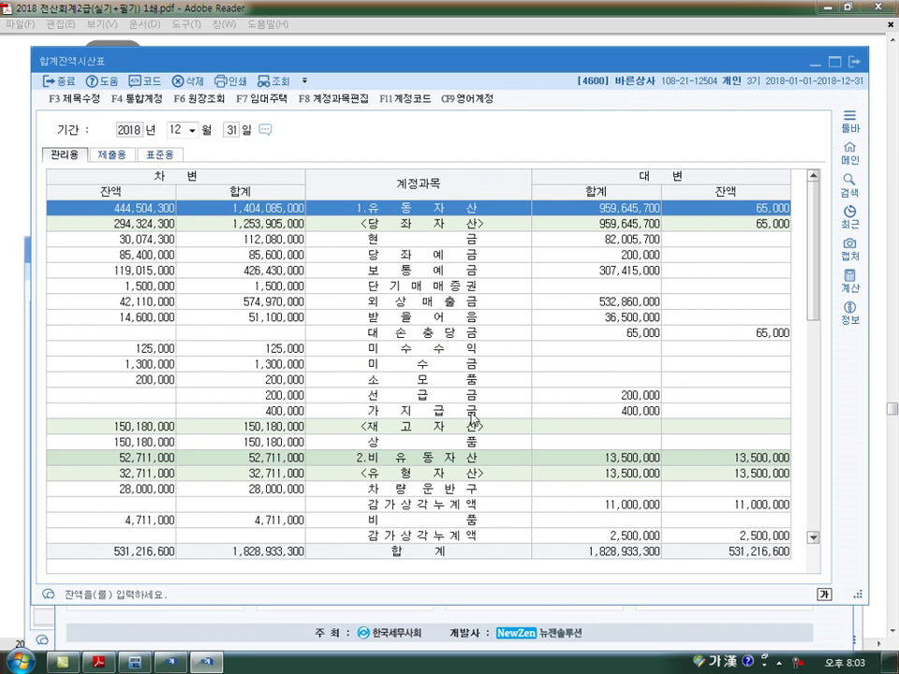
scroll(471, 421, "down", 6)
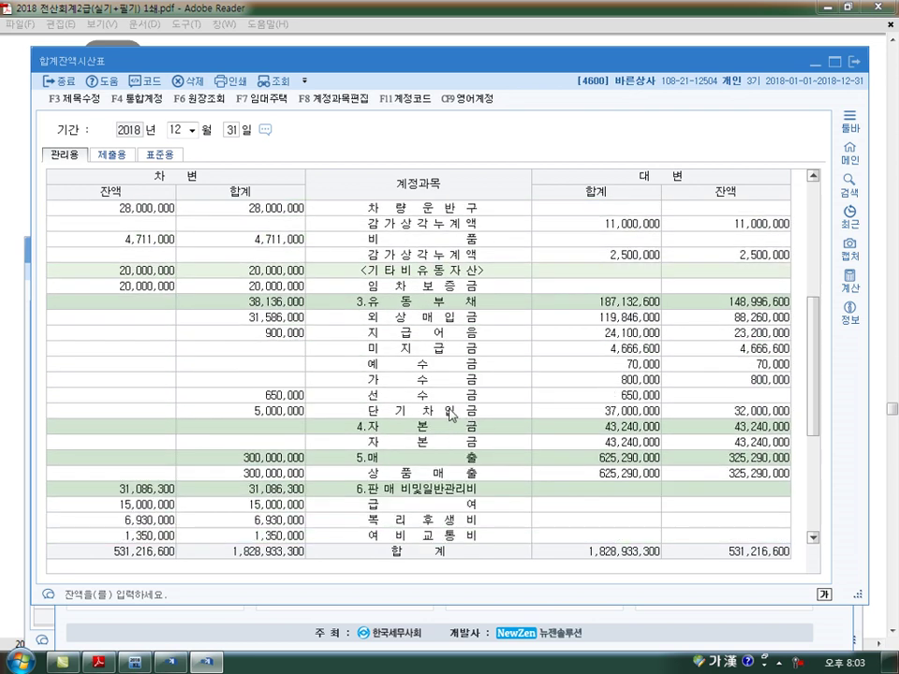
left_click(468, 380)
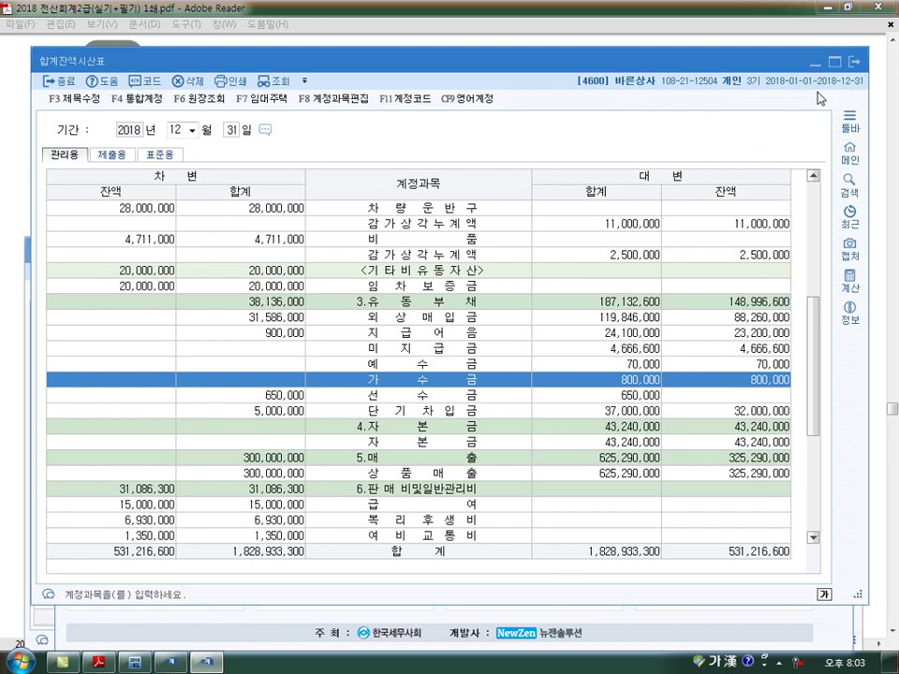
left_click(854, 63)
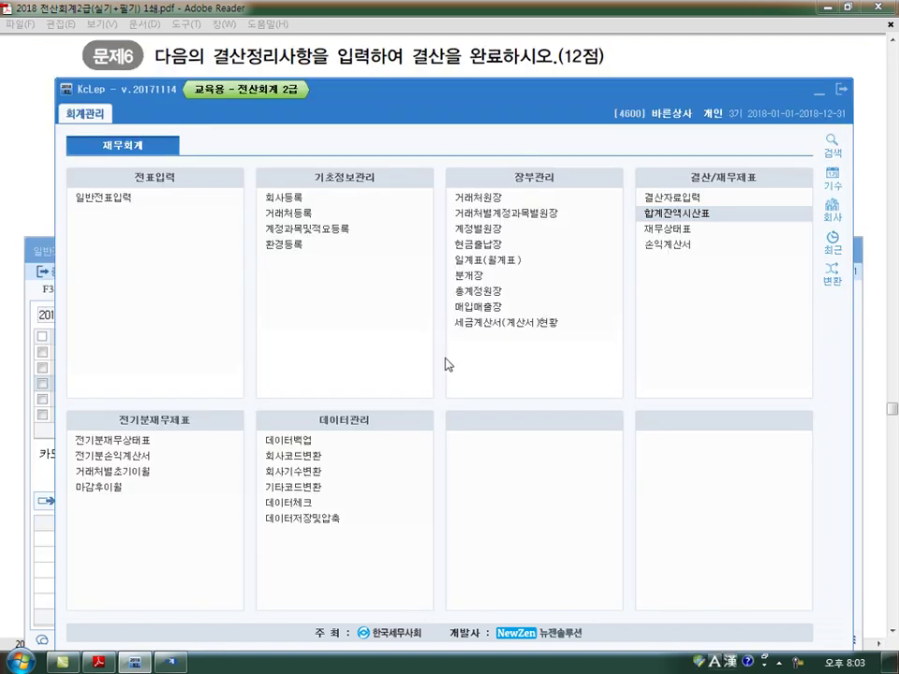
- Enter a 12월 31일 차변 line for 0257 가수금 of 800,000 in 일반전표입력
left_click(133, 663)
left_click(129, 664)
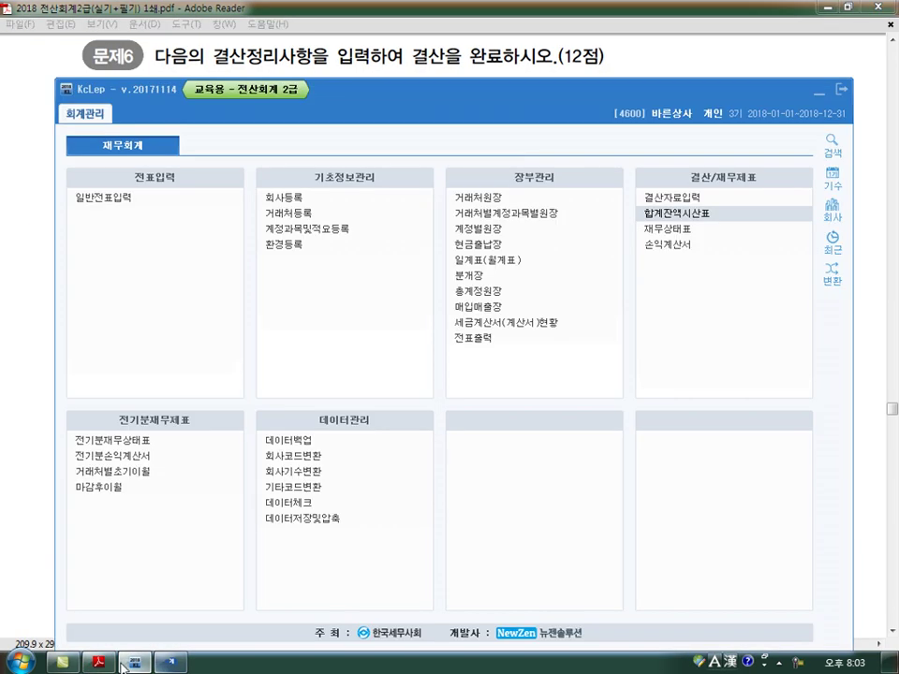
left_click(131, 664)
left_click(171, 663)
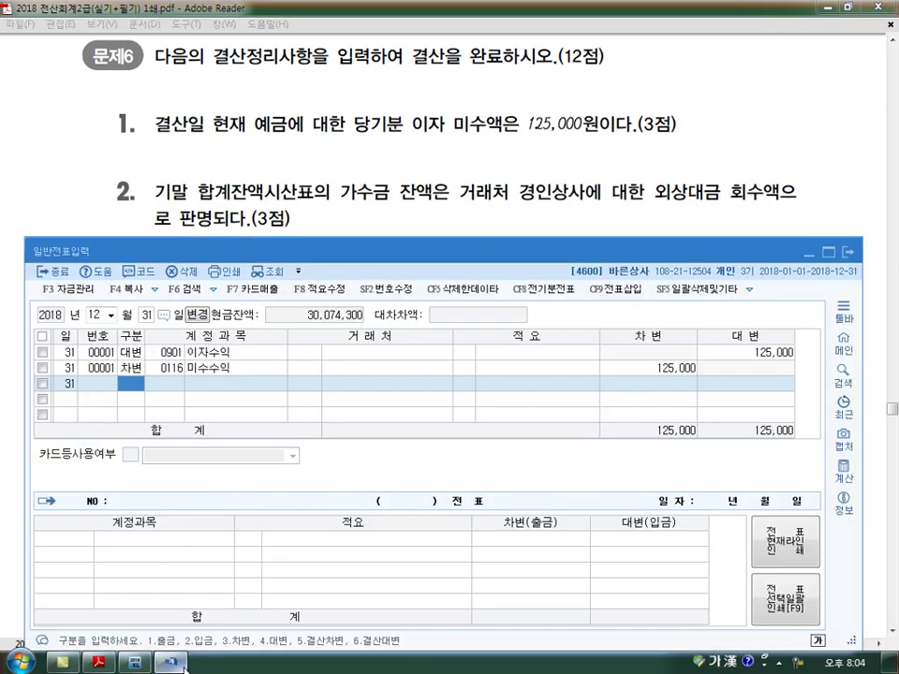
type("3")
key("Return")
type("257")
key("Return")
key("Return")
key("Return")
type("8000000")
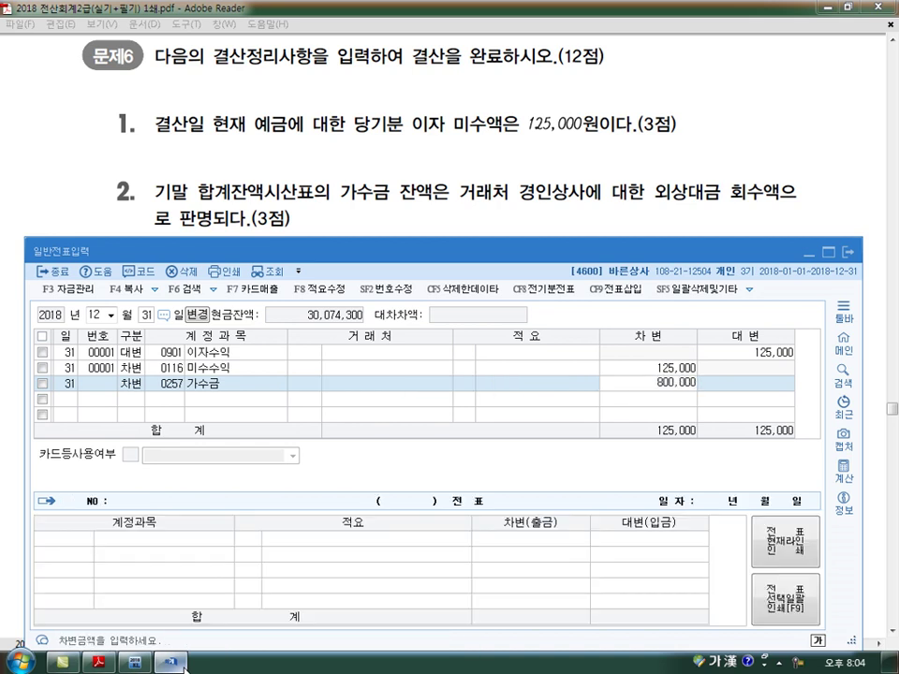
key("Return")
- Complete the 가수금 entry with a 대변 line for 0108 외상매출금 of 800,000, with 경인상사 as 거래처
type("4")
key("Return")
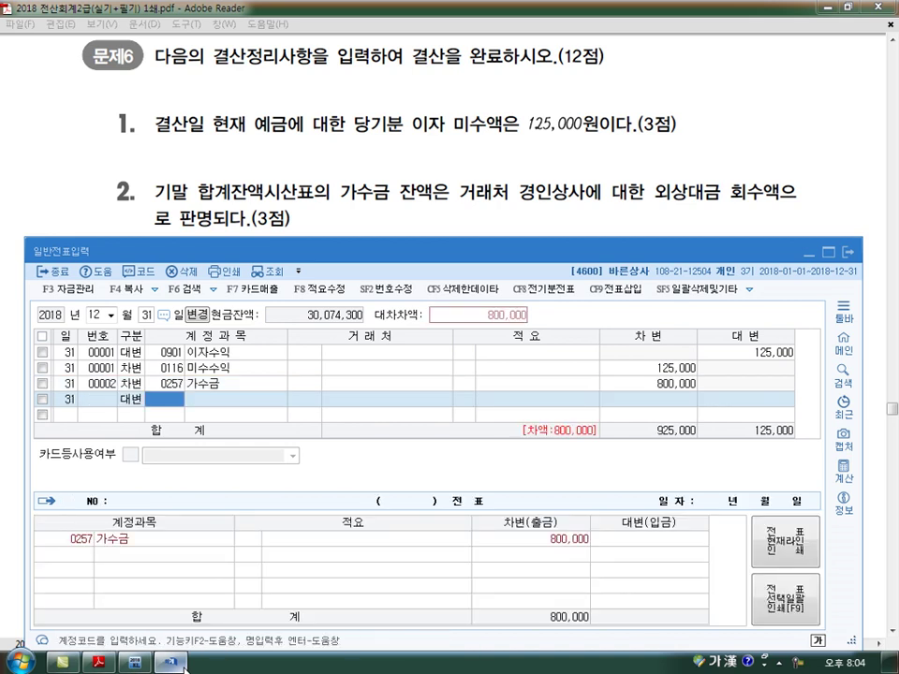
type("108")
key("Return")
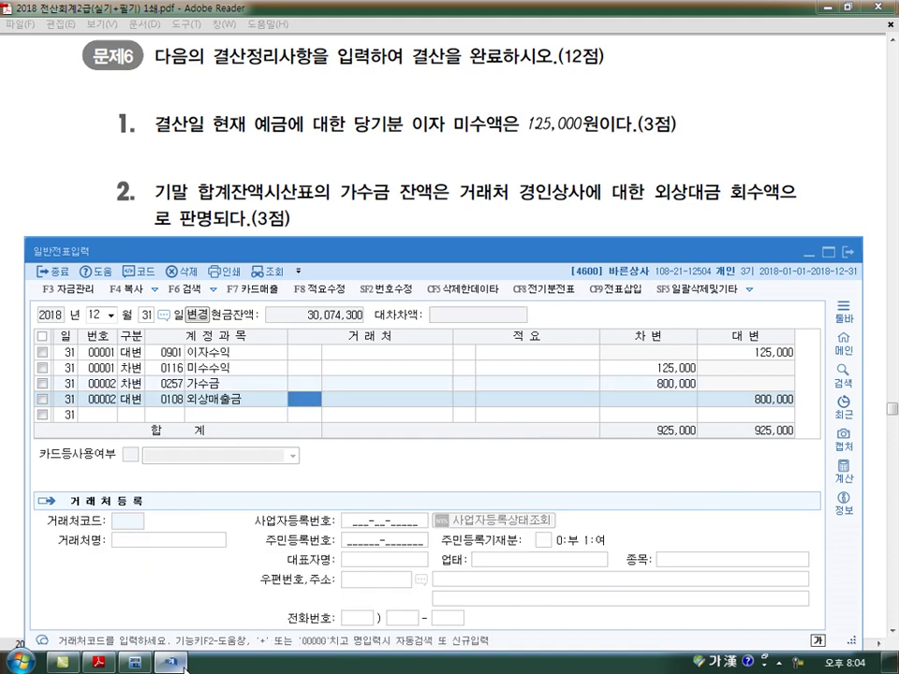
type("경인")
key("Return")
key("Return")
key("Return")
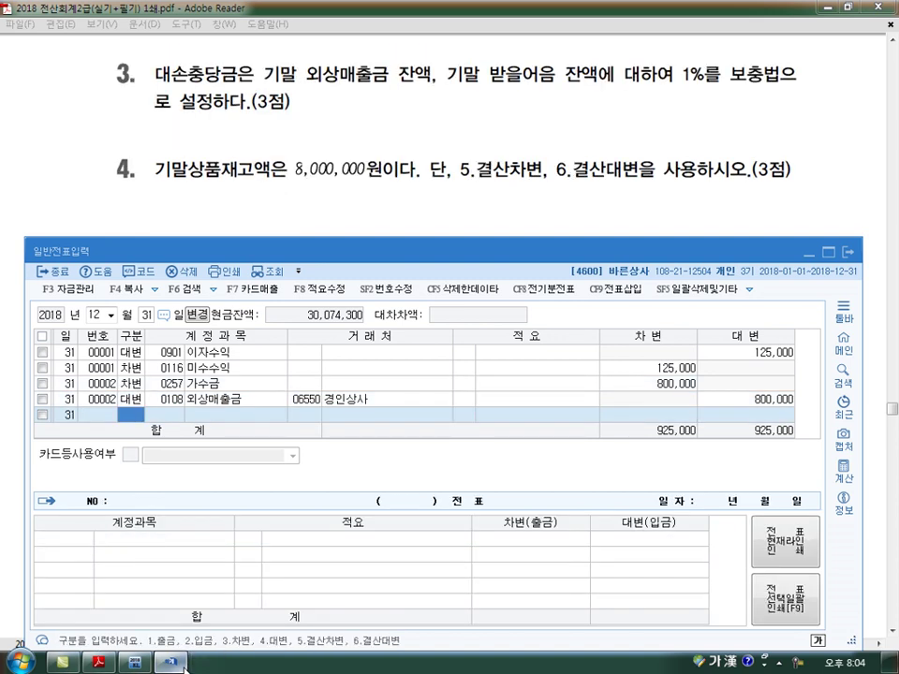
- Check the 외상매출금, 받을어음, 대손충당금 and 상품 balances in the 12월 31일 합계잔액시산표
mouse_move(184, 669)
left_click(136, 661)
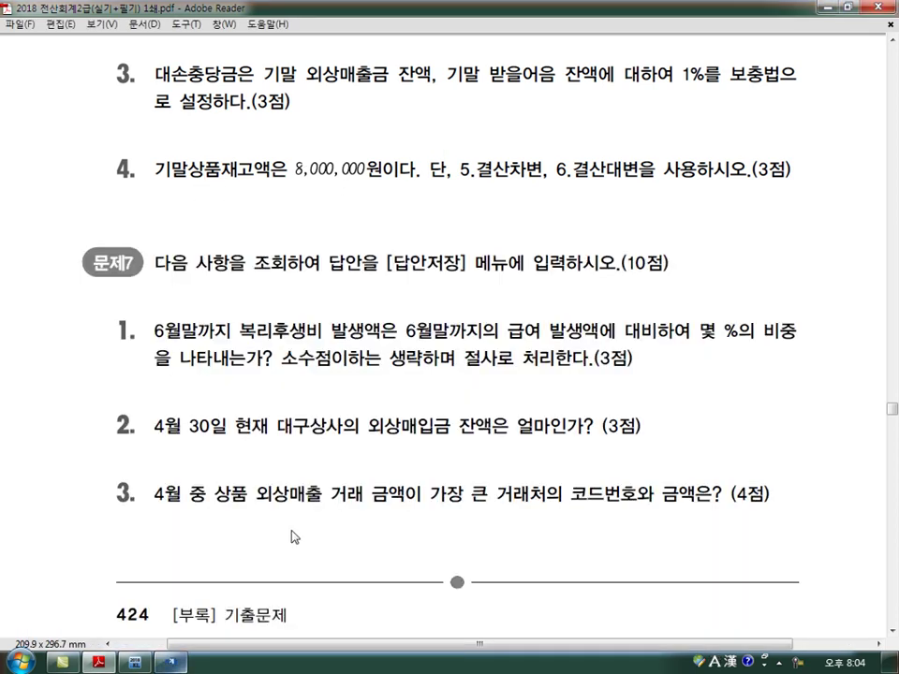
left_click(136, 662)
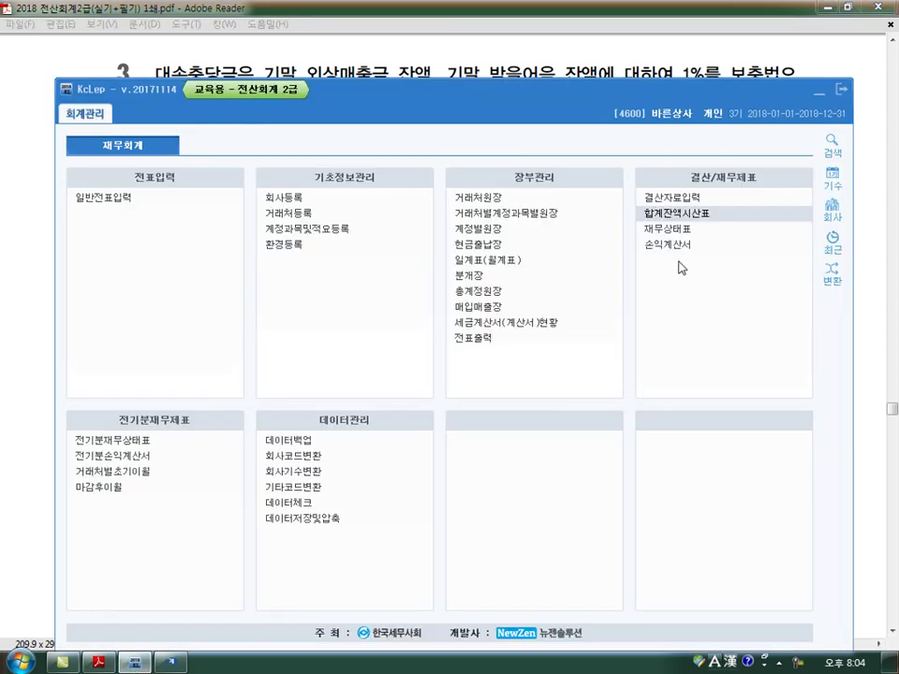
left_click(695, 215)
key("Return")
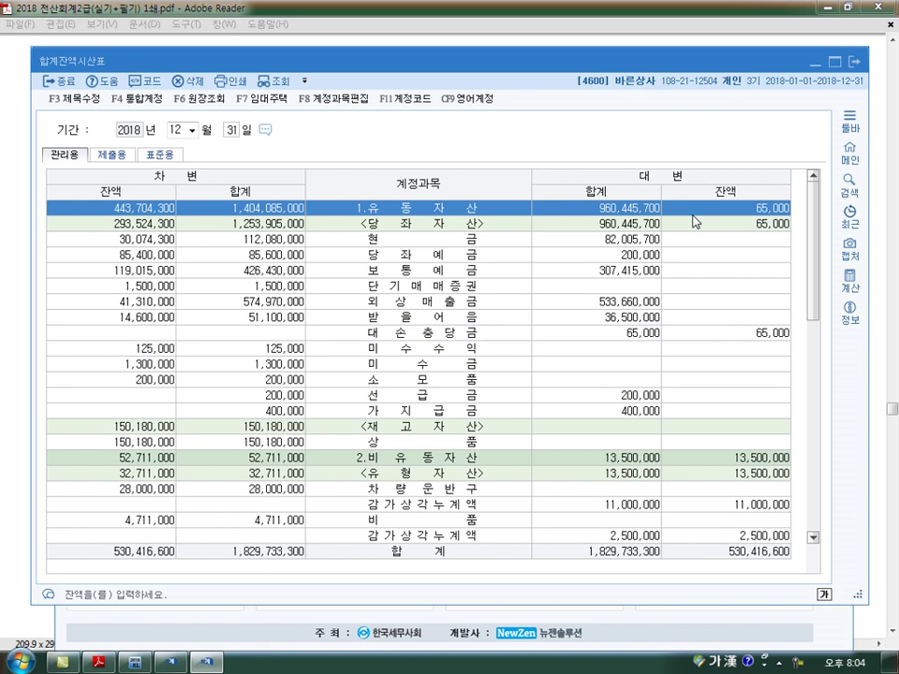
left_click(142, 306)
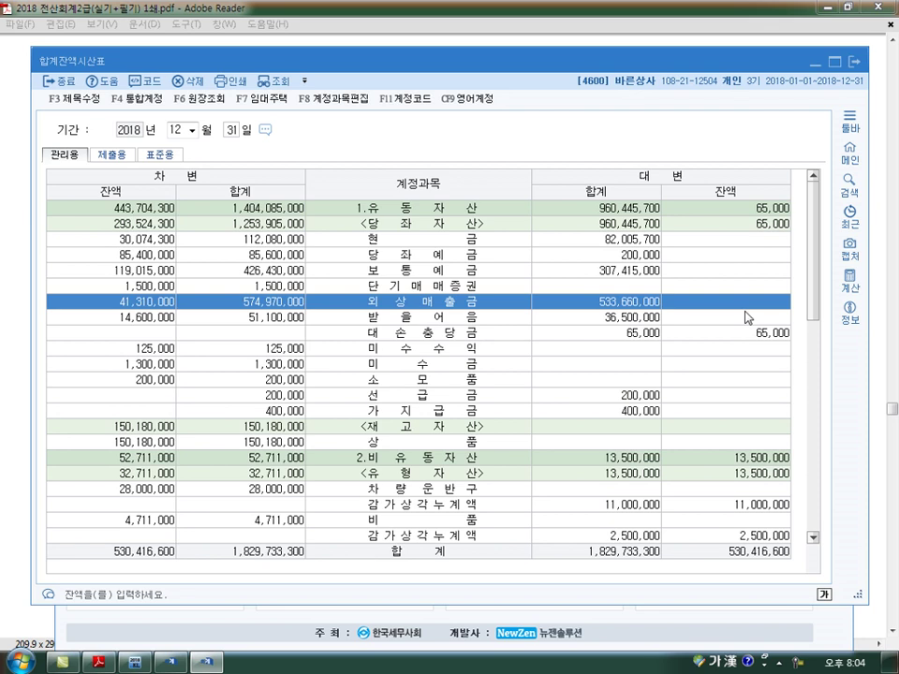
left_click(137, 320)
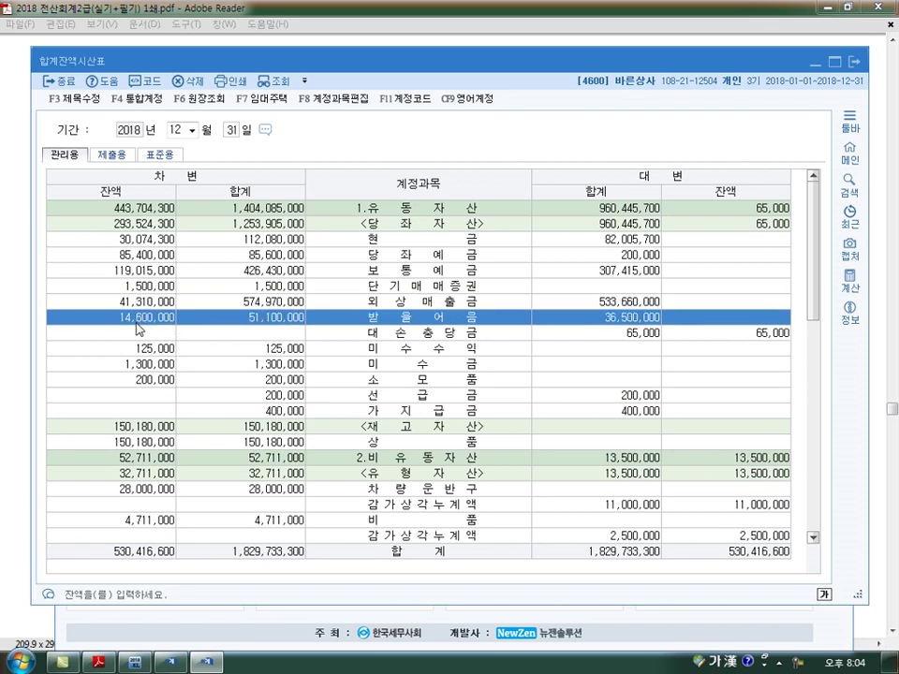
left_click(772, 336)
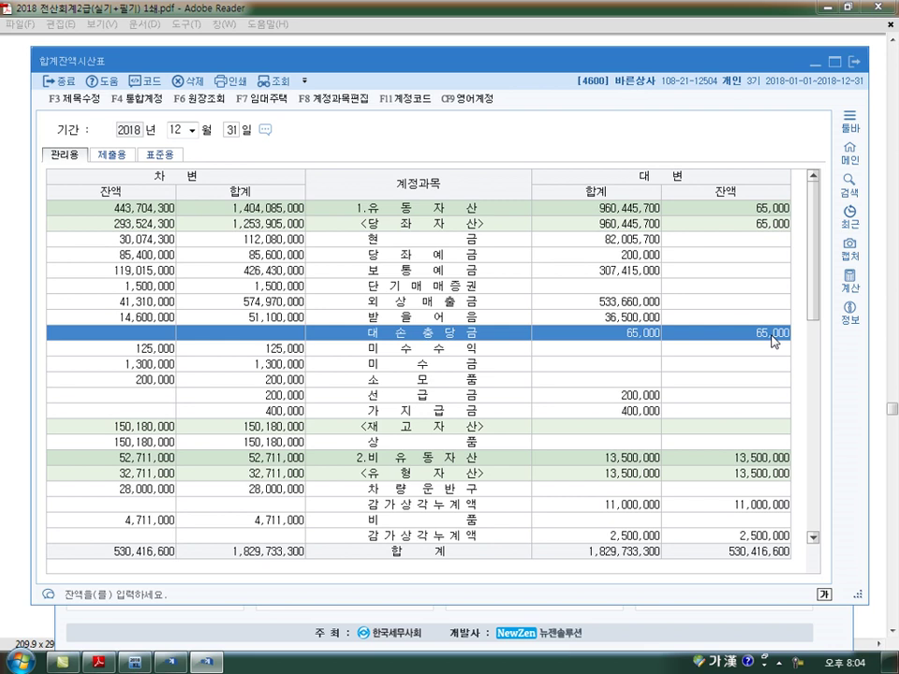
left_click(149, 442)
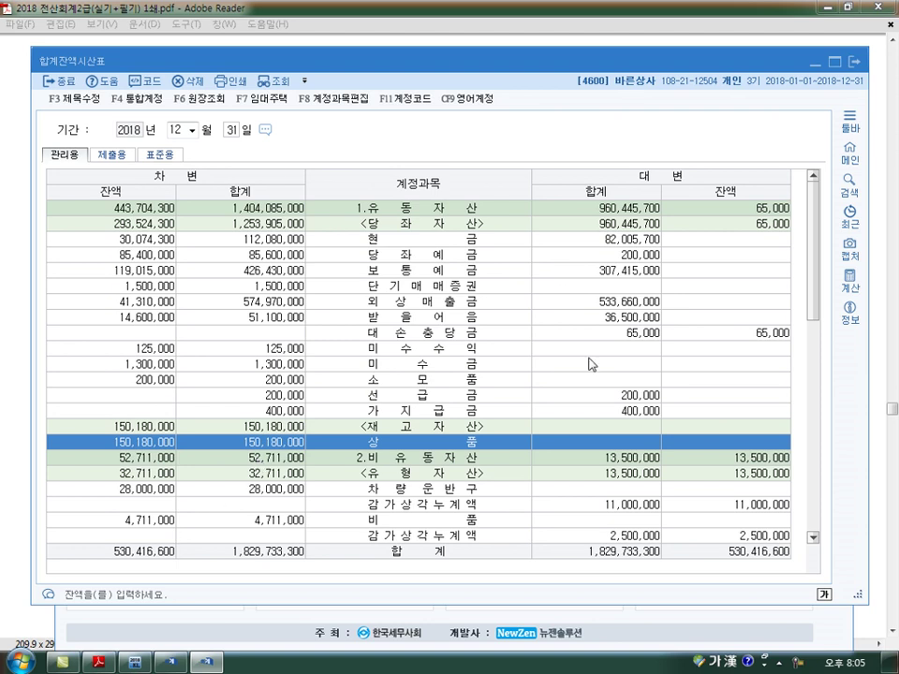
- Enter a 12월 31일 대변 line for 0109 대손충당금 of 413,100 in 일반전표입력
left_click(161, 665)
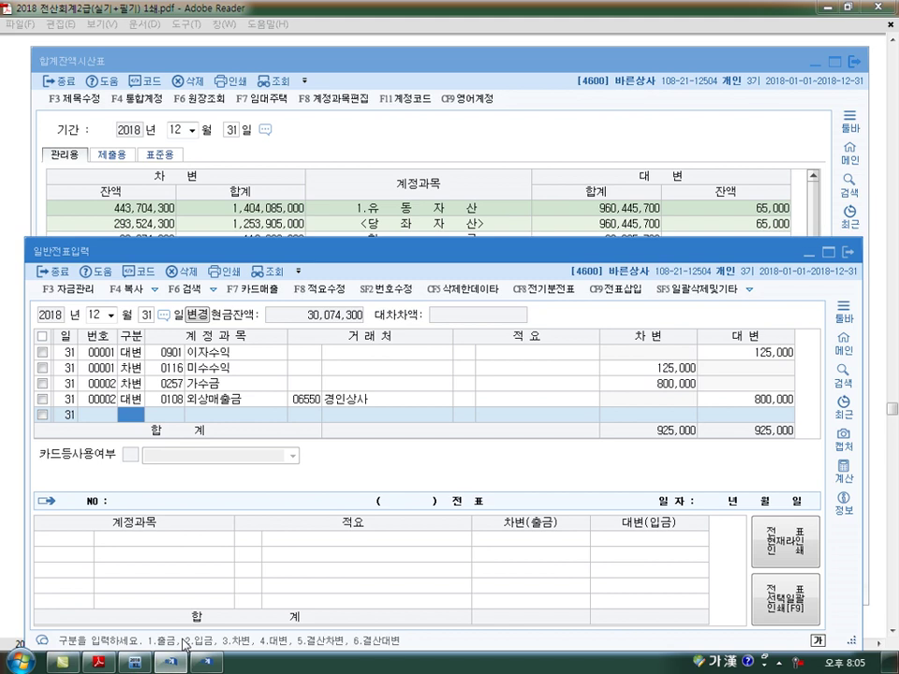
type("4")
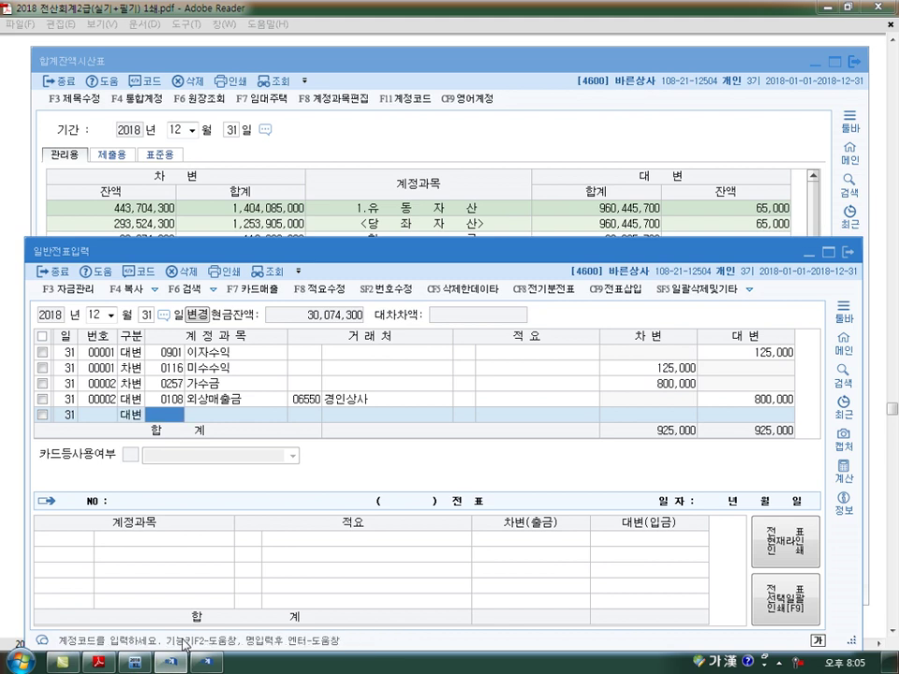
type("109")
key("Return")
key("Return")
key("Return")
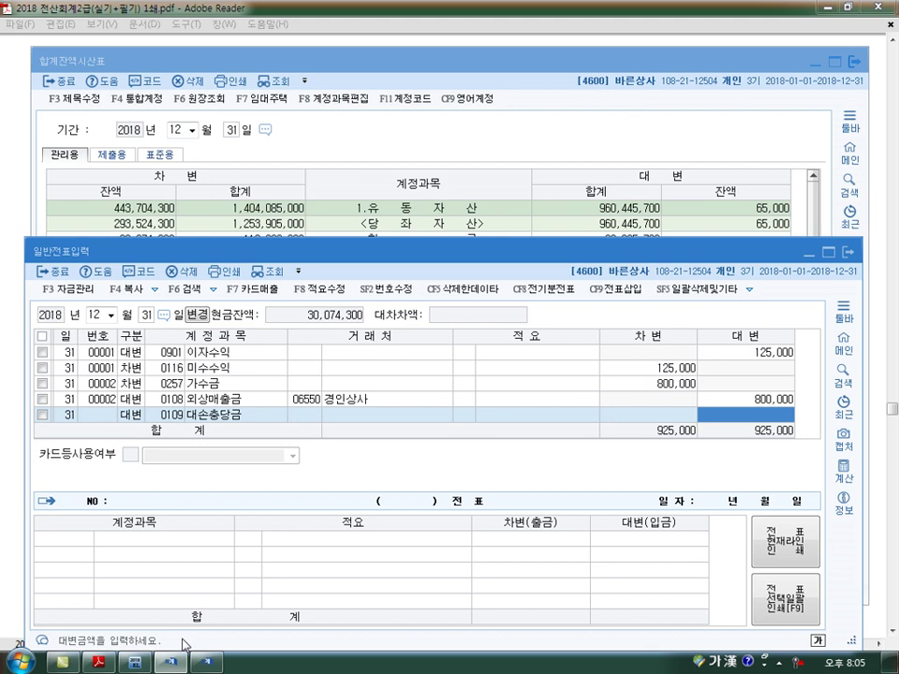
type("4")
type("100")
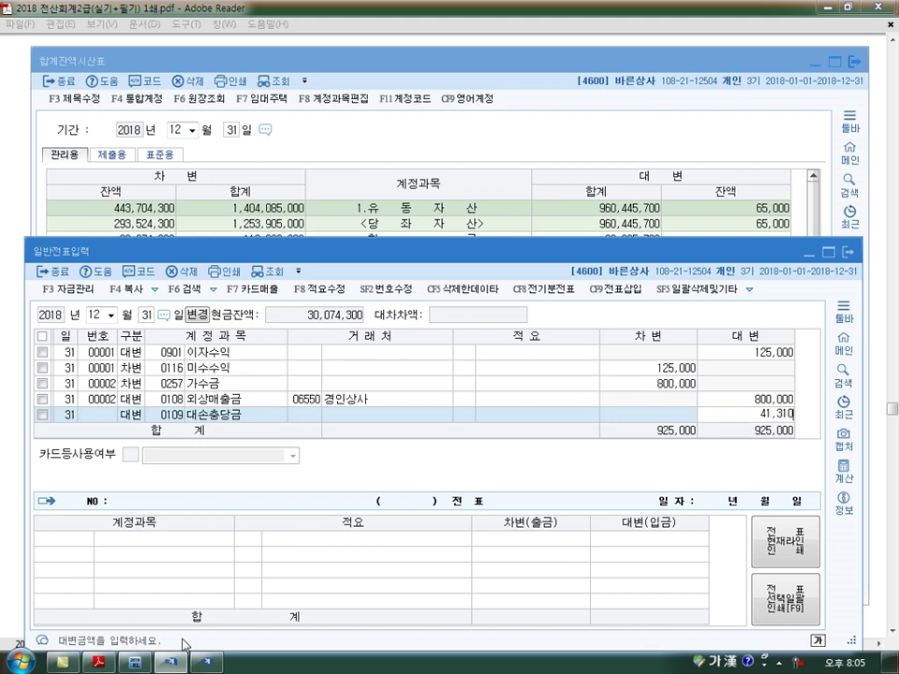
key("Return")
- Add a 12월 31일 대변 line for 0111 대손충당금 of 81,000,000
key("Return")
key("Left")
type("111")
key("Return")
key("Return")
key("Return")
key("Return")
key("Return")
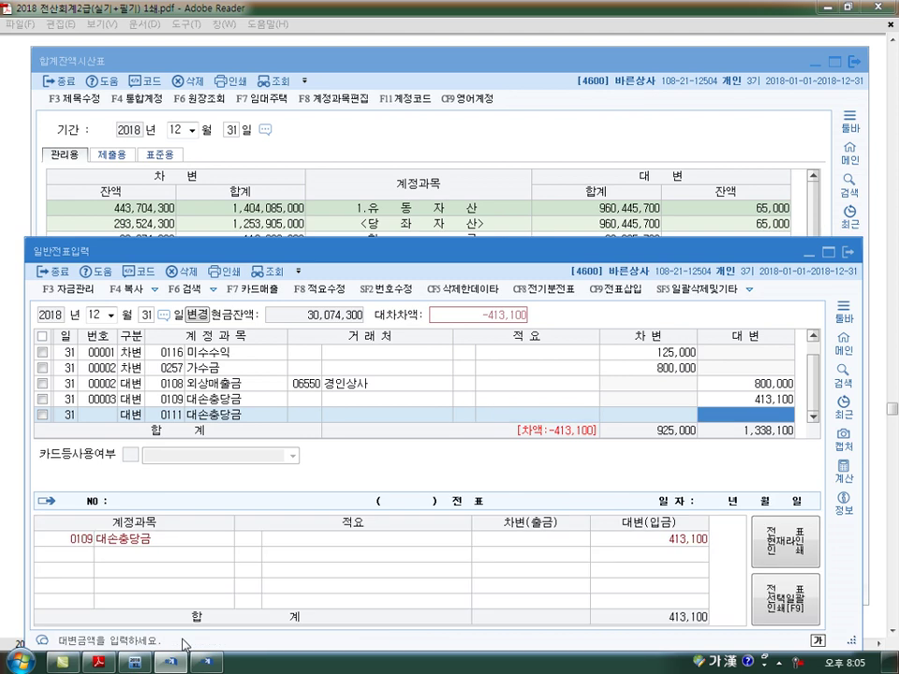
type("81000000")
key("Return")
- Correct the 대변 amount of the 0111 대손충당금 line to 81,000
key("Up")
key("Right")
key("Right")
key("Return")
key("Return")
type("81000")
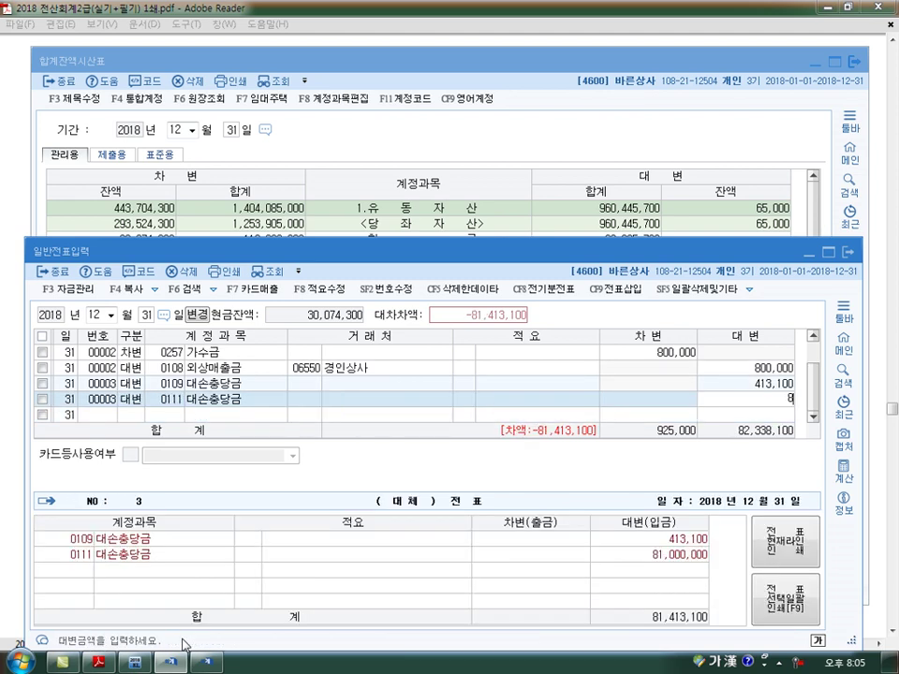
key("Return")
- Complete the 대손충당금 entry with a 차변 line for 0835 대손상각비 of 494,100
type("3")
key("Return")
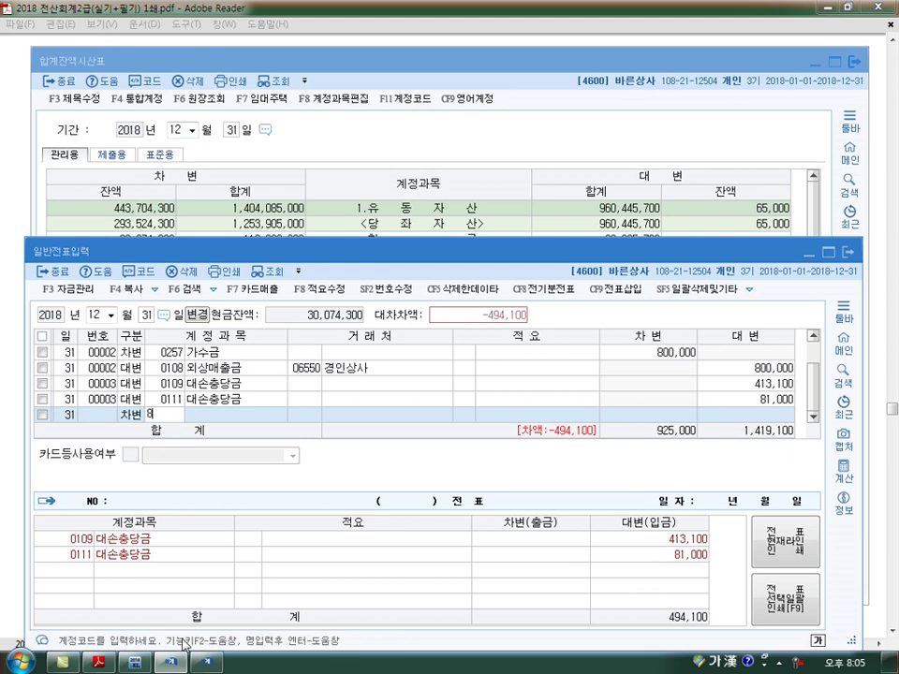
type("835")
key("Return")
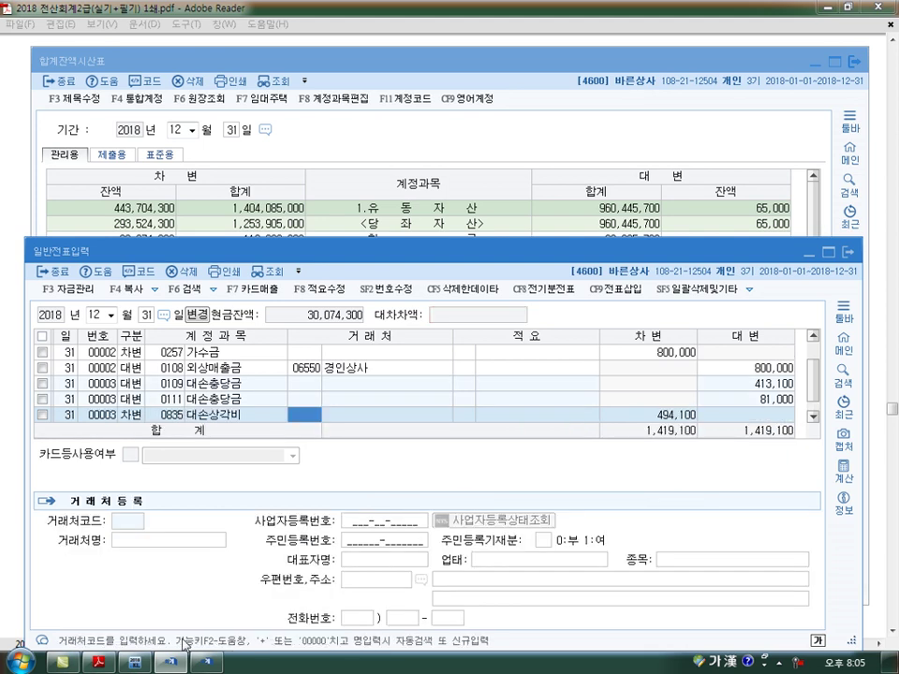
key("Return")
key("Return")
key("Return")
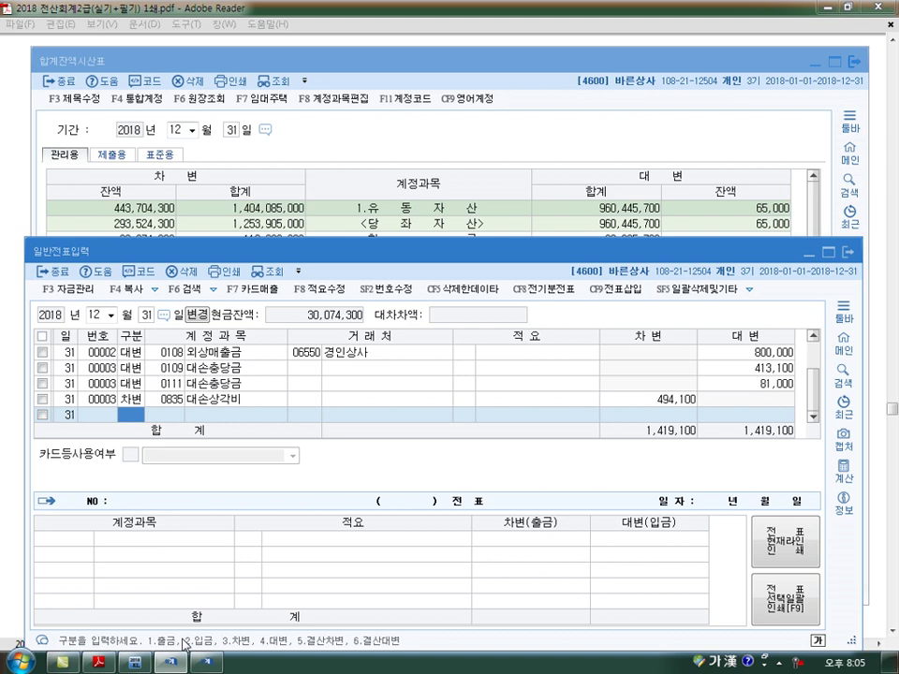
- Reread the 기말상품재고액 question and enter a 12월 31일 결산대변 line for 0146 상품 of 142,180,000
left_click(99, 662)
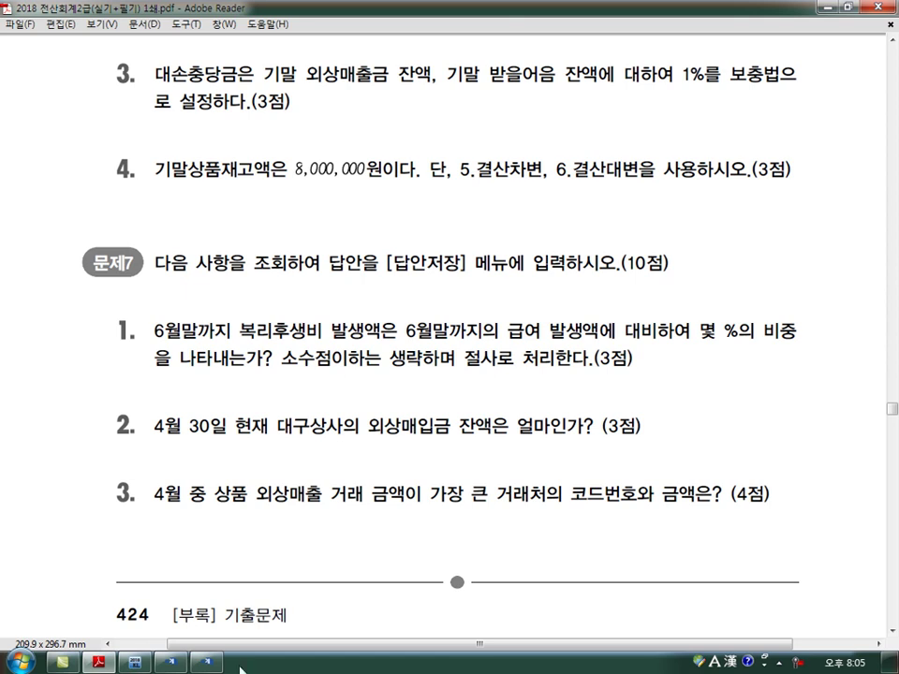
left_click(134, 662)
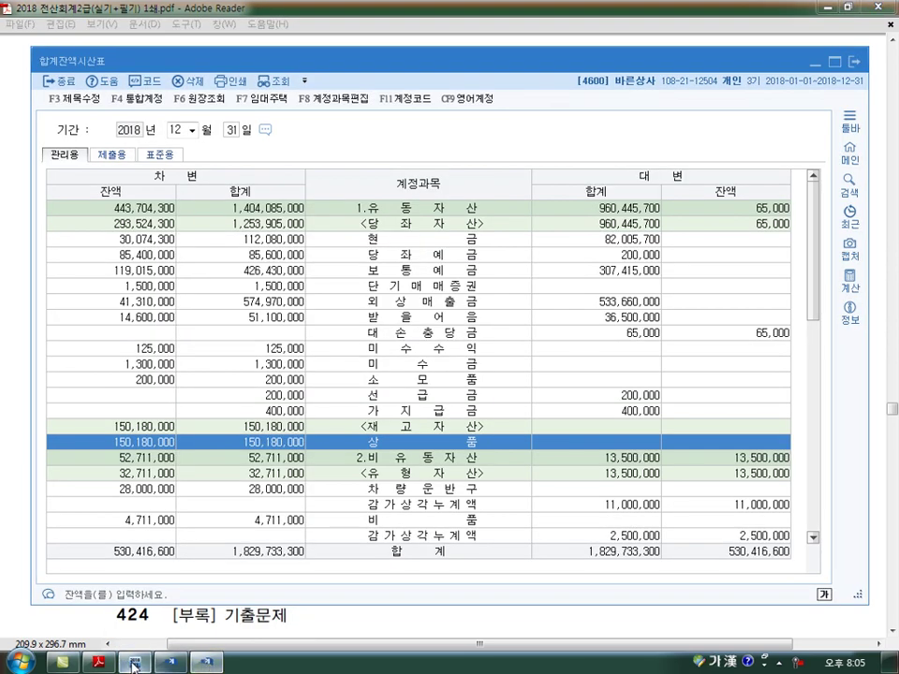
left_click(170, 662)
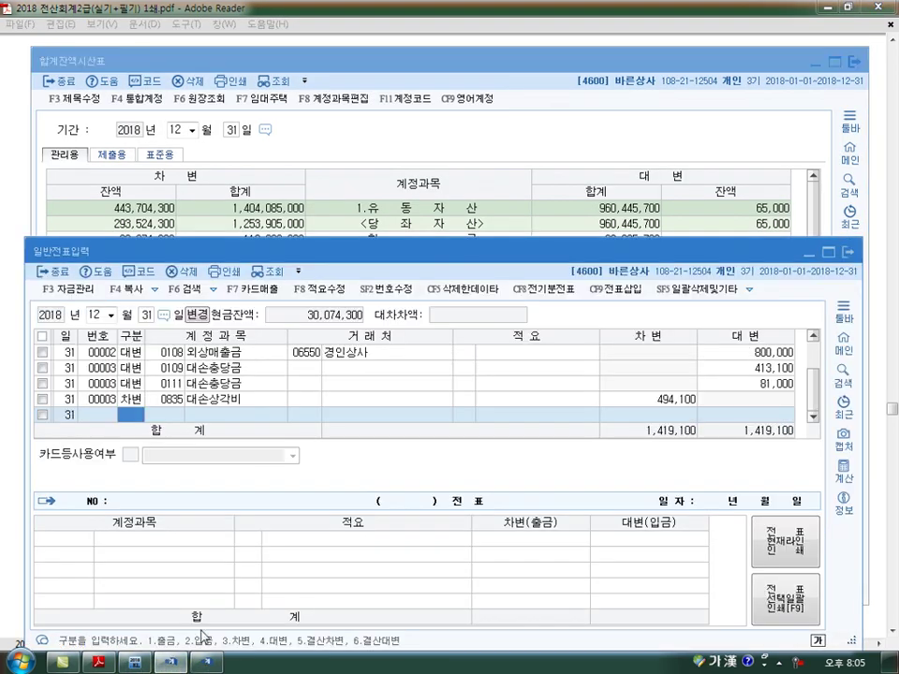
type("6")
key("Return")
type("146")
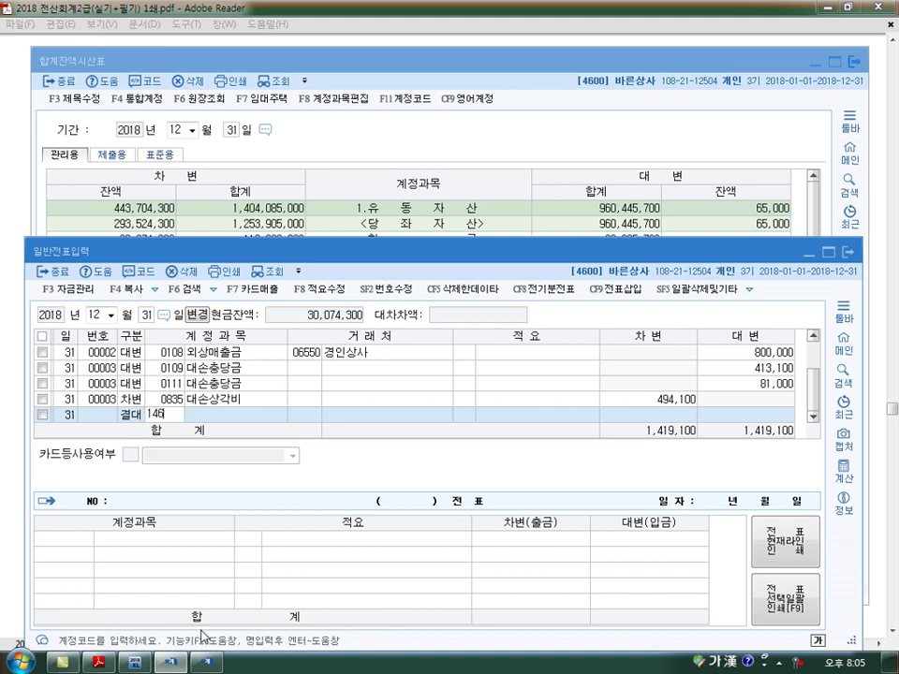
key("Return")
key("Return")
key("Return")
type("142180000")
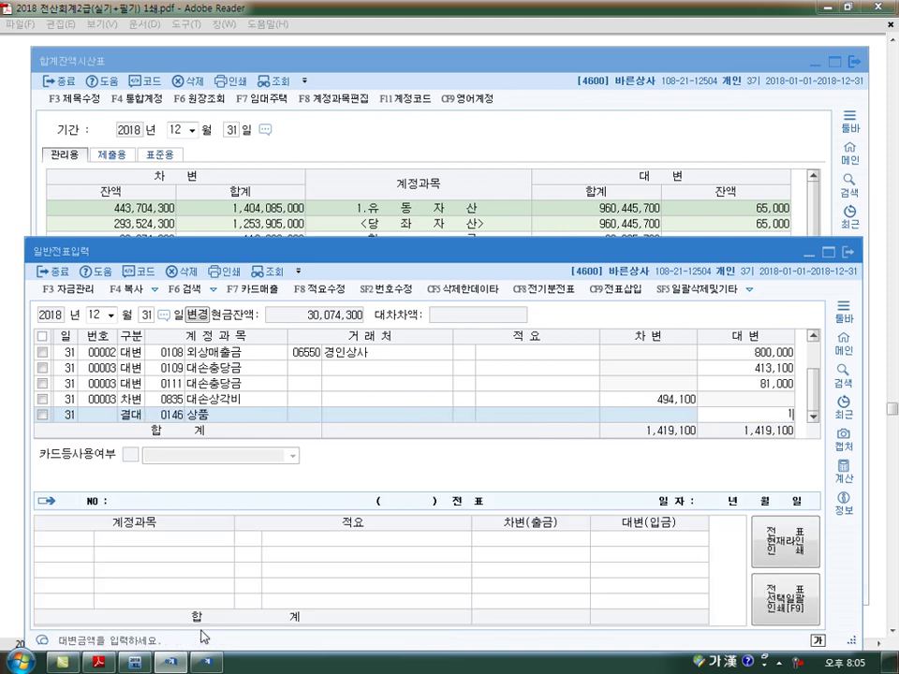
key("Return")
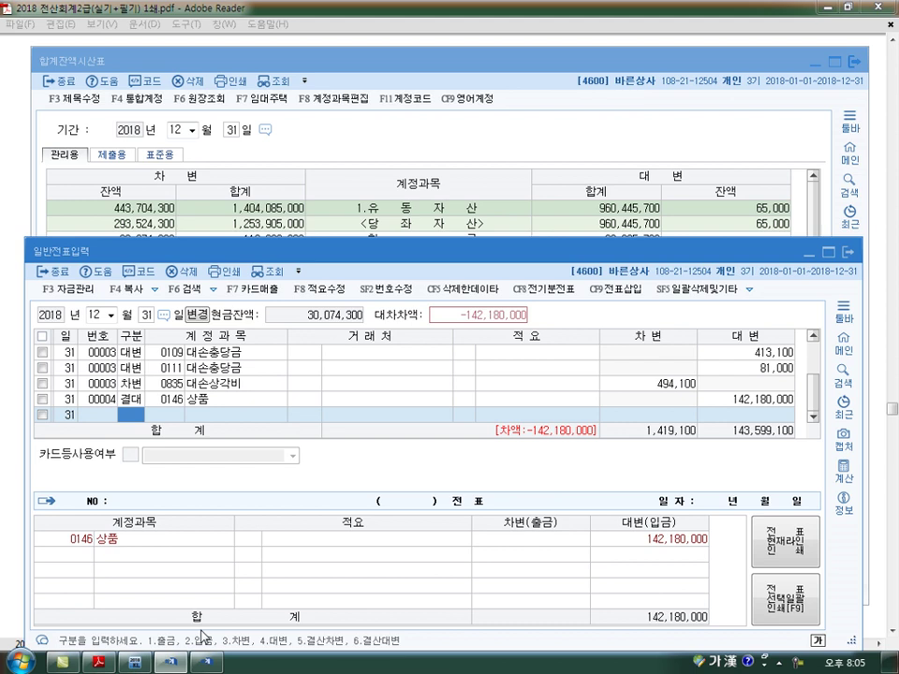
- Complete the 상품 closing entry with a 결산차변 line for 0451 상품매출원가 of 142,180,000
type("5")
key("Return")
type("451")
key("Return")
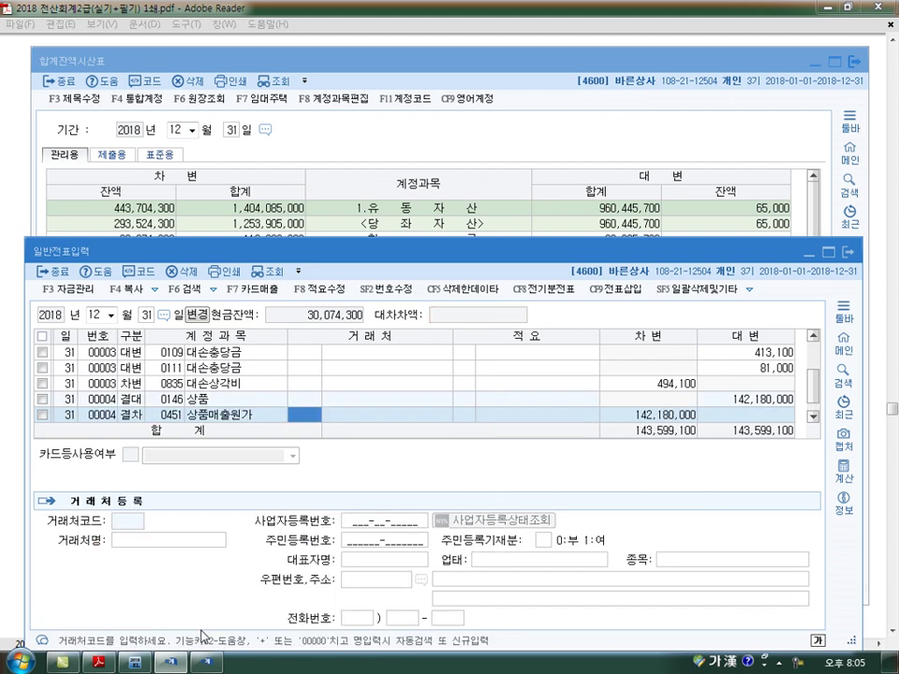
left_click(636, 193)
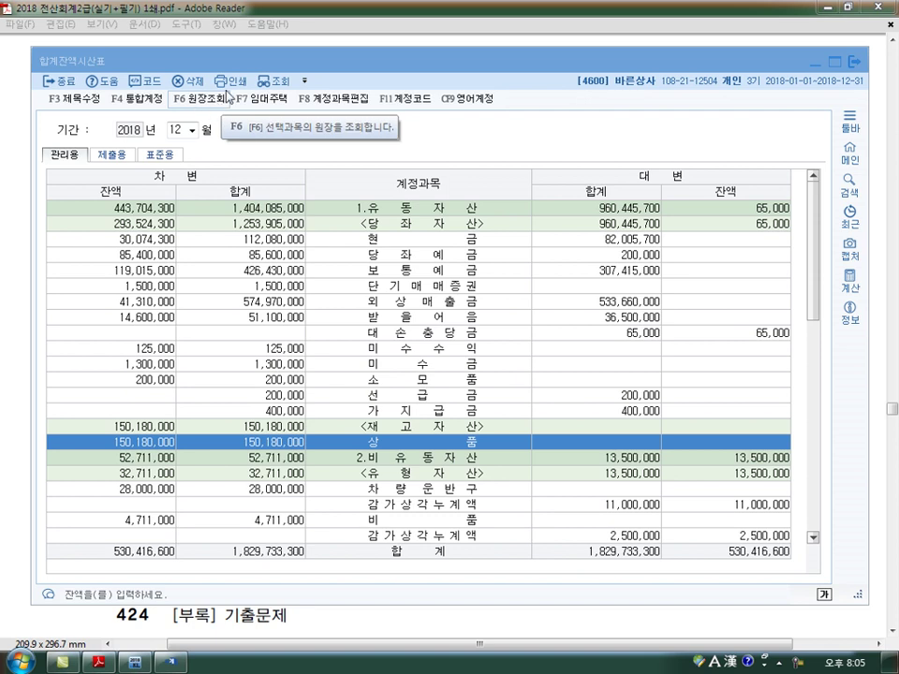
- Refresh the 12월 합계잔액시산표, check the 외상매출금, 받을어음, 대손충당금 and 상품 rows, and close it
left_click(281, 87)
left_click(135, 305)
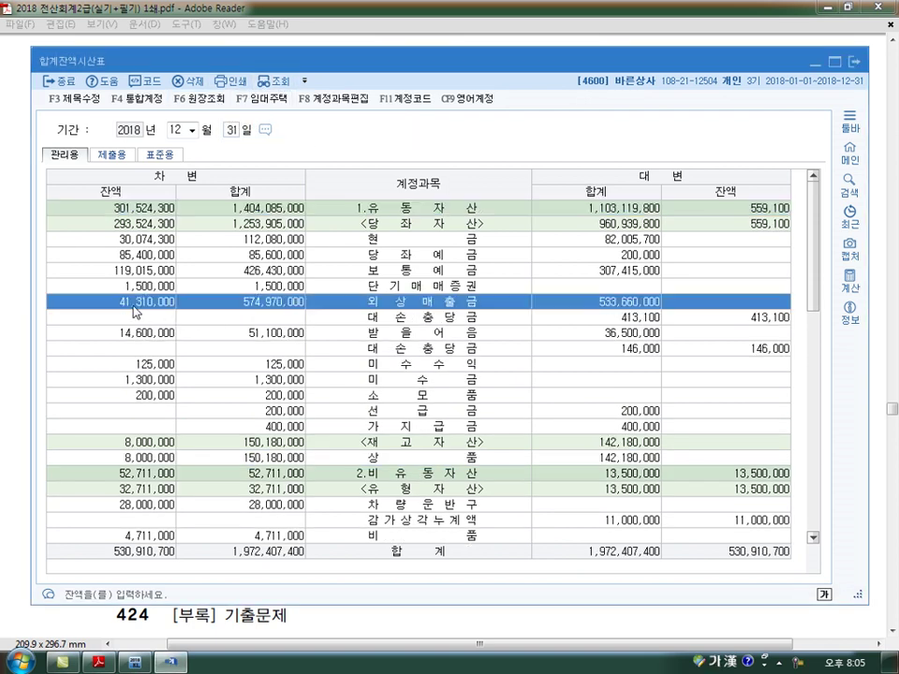
left_click(557, 319)
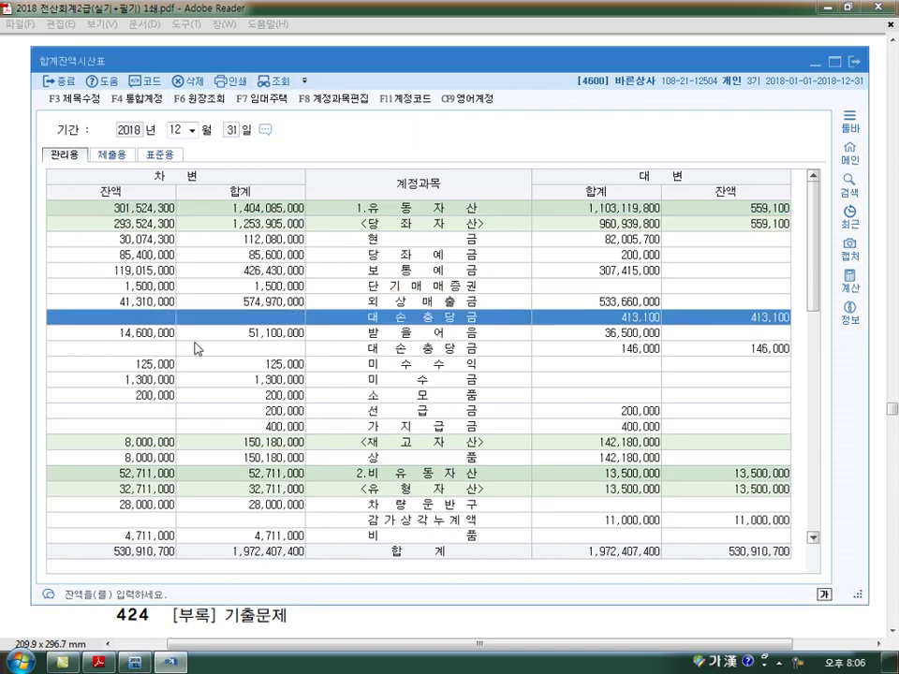
left_click(129, 335)
left_click(744, 355)
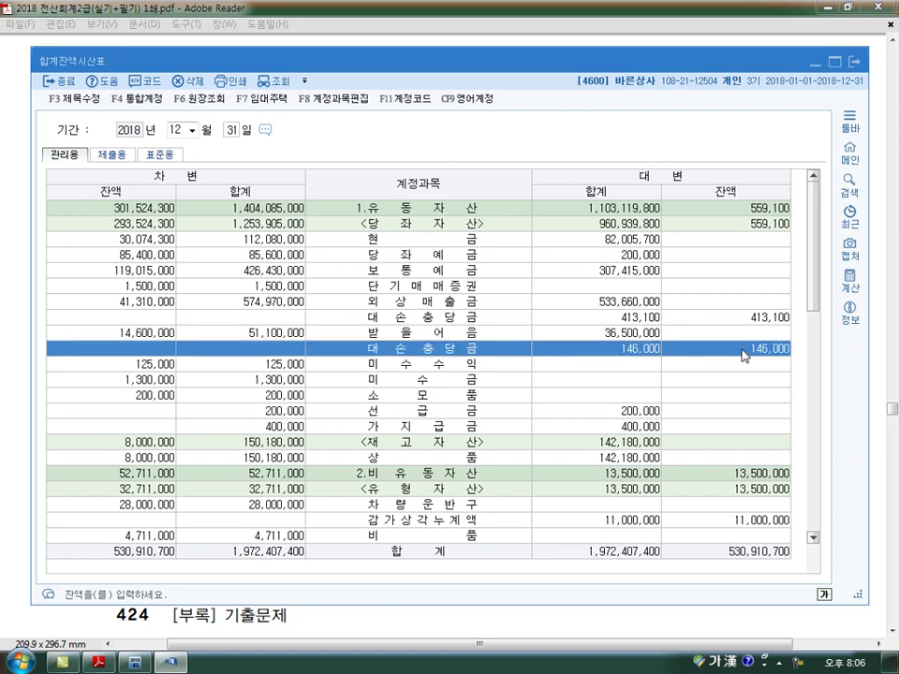
left_click(143, 459)
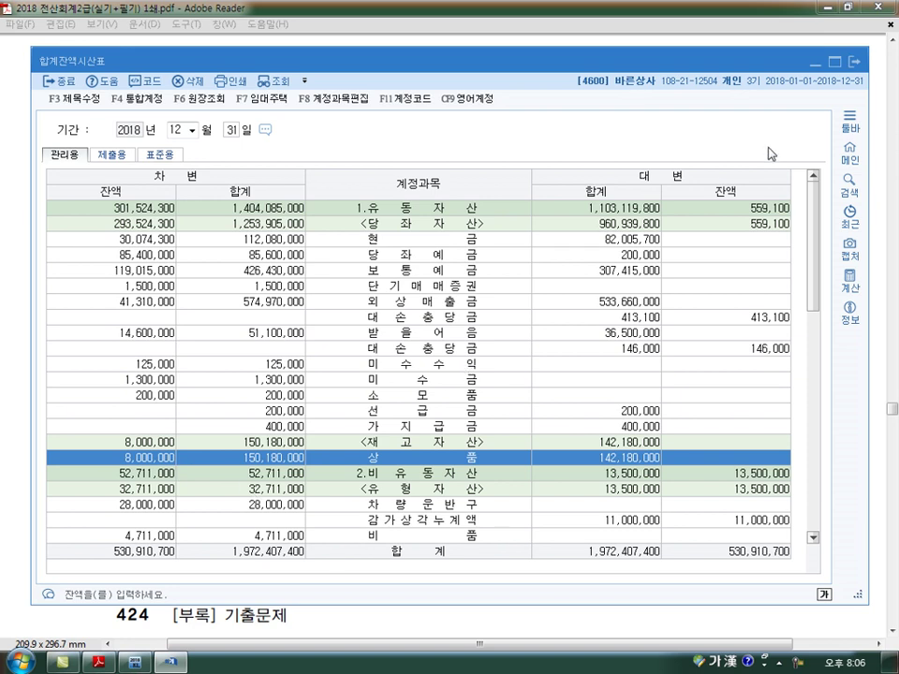
left_click(855, 63)
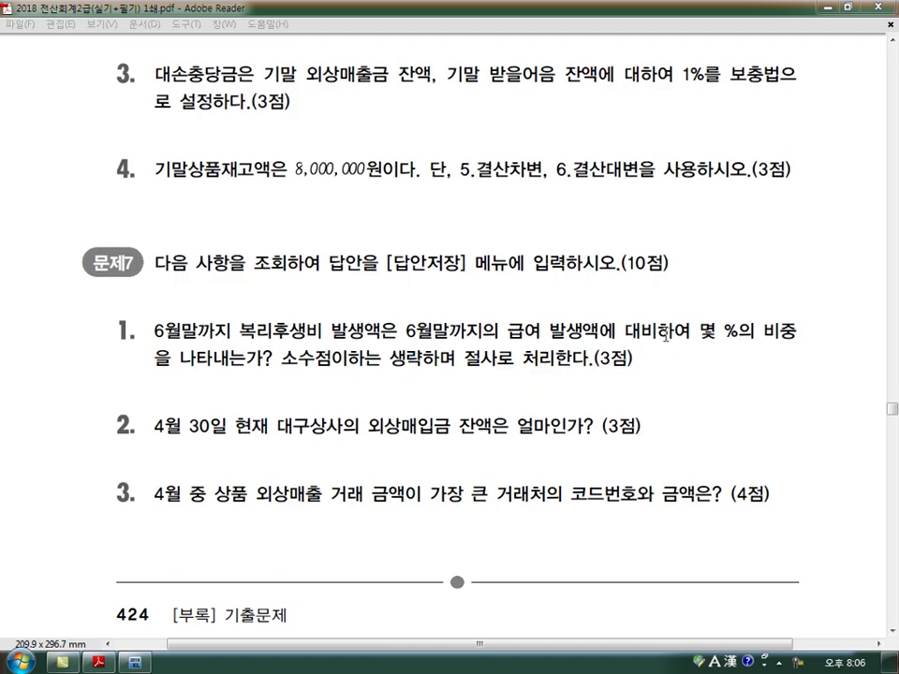
- Read question 1 of 문제7 in the exam PDF about 복리후생비 compared with 급여 through the end of June
scroll(666, 334, "down", 4)
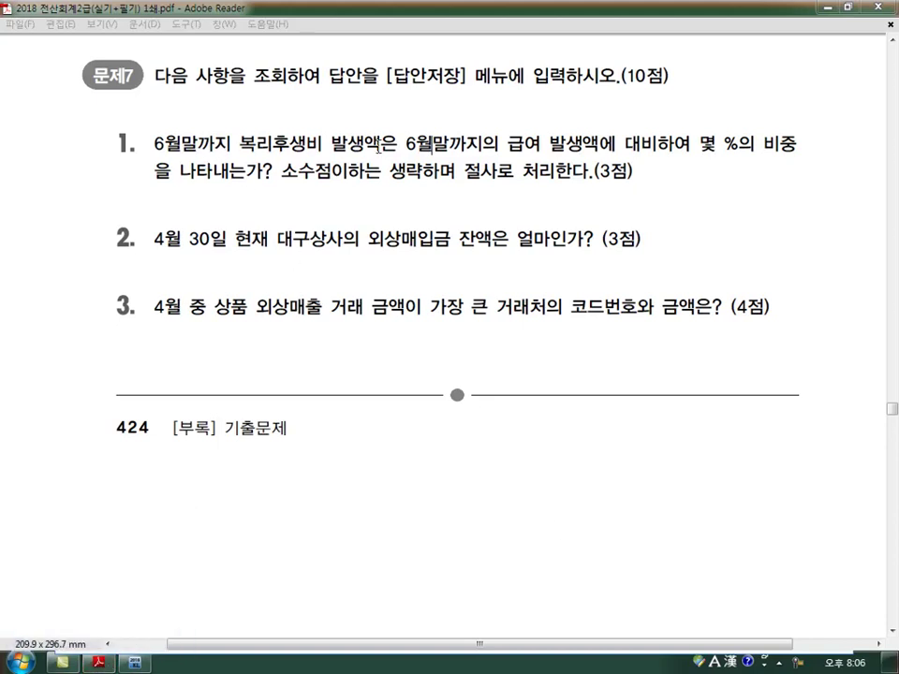
left_click_drag(236, 143, 322, 144)
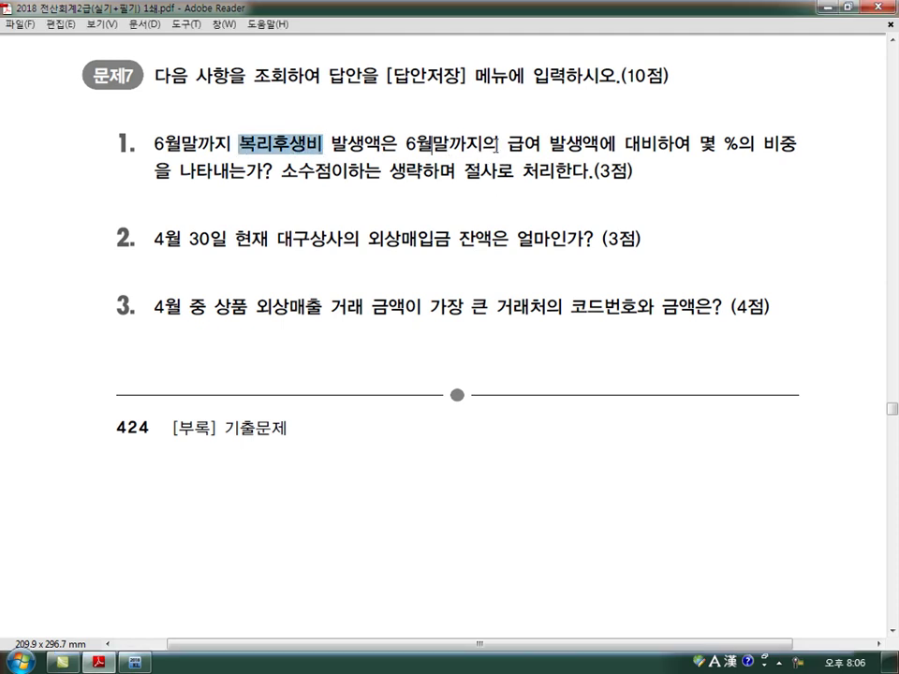
left_click_drag(506, 143, 616, 144)
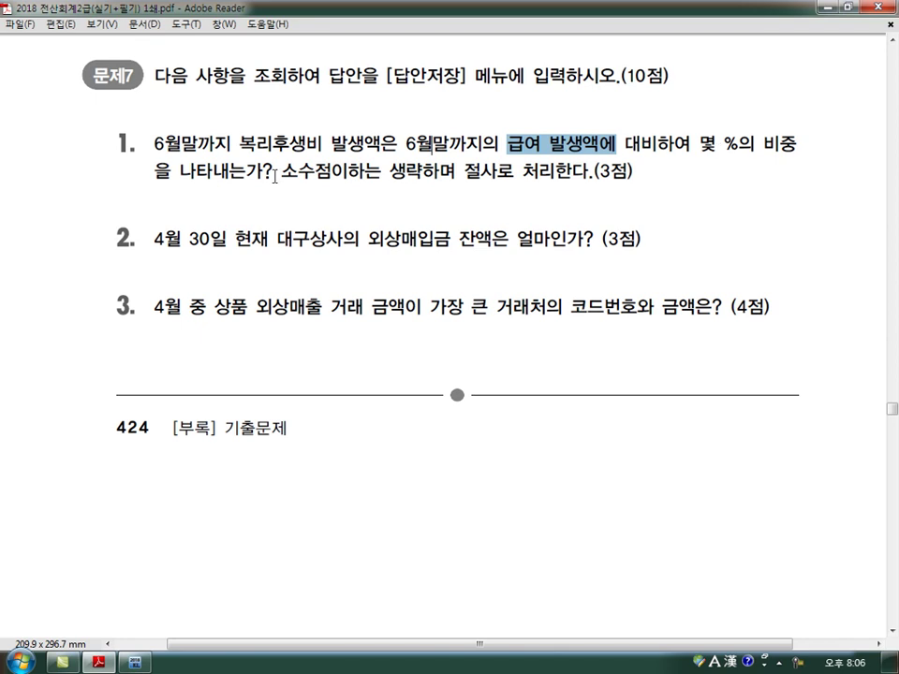
left_click_drag(323, 143, 238, 144)
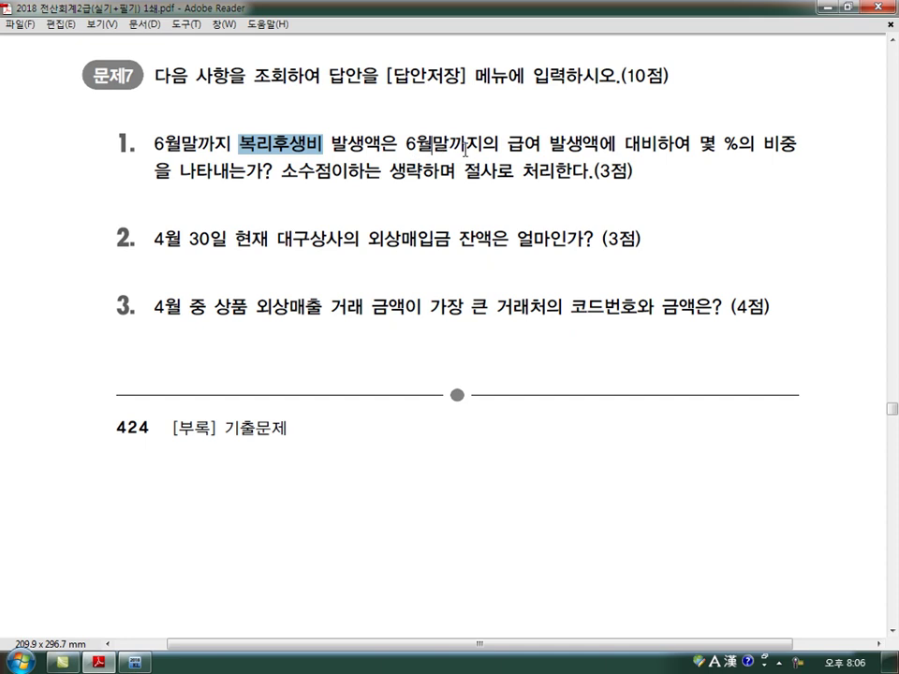
left_click_drag(507, 145, 616, 145)
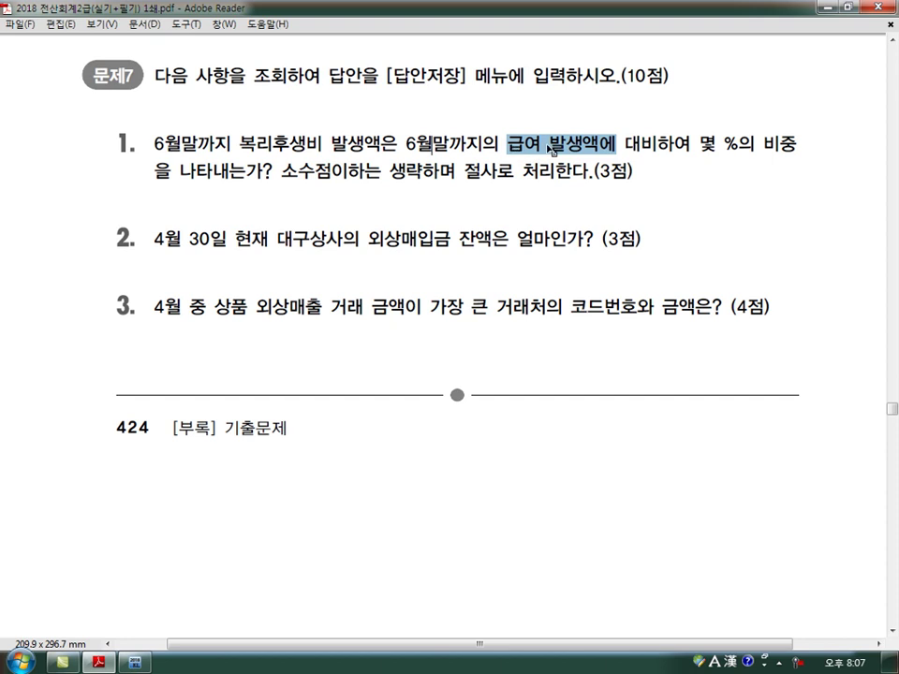
- Switch to KcLep, view the 합계잔액시산표 as of 6월 30일, examine the 급여 and 복리후생비 totals, and close it
left_click(134, 662)
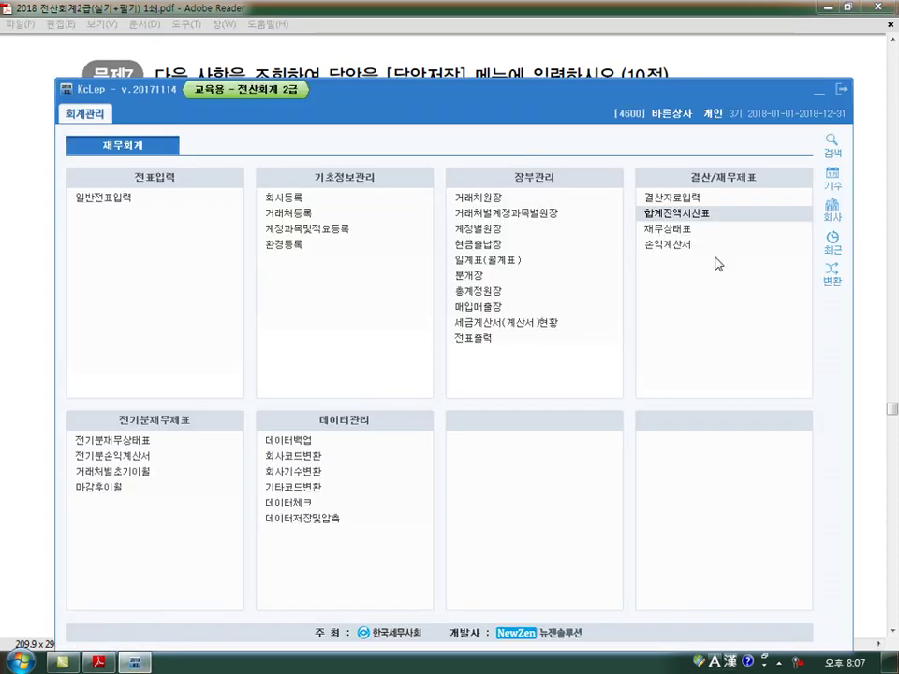
left_click(704, 215)
type("06")
key("Return")
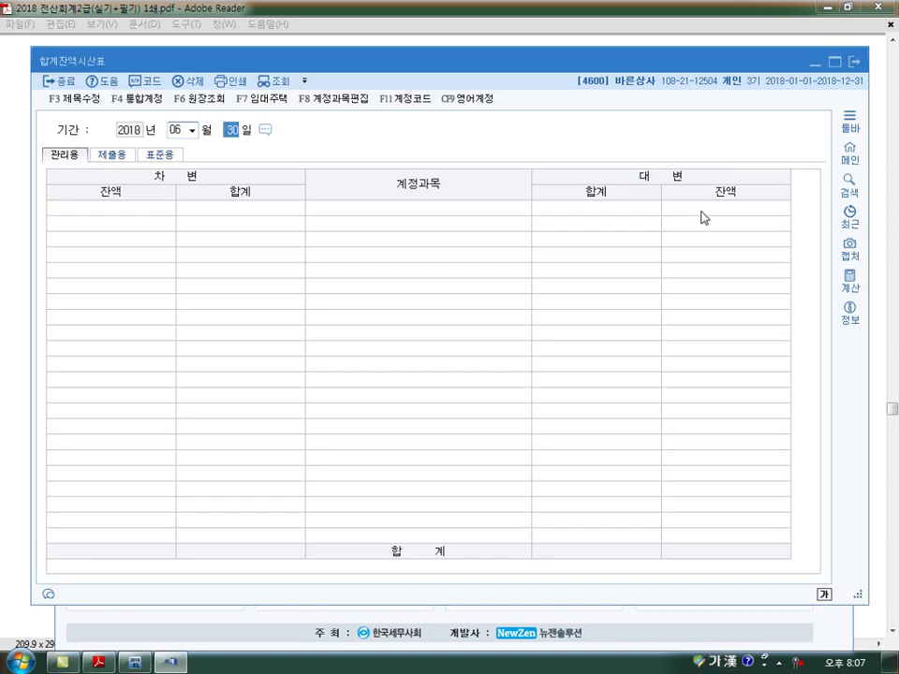
key("Return")
scroll(398, 248, "down", 4)
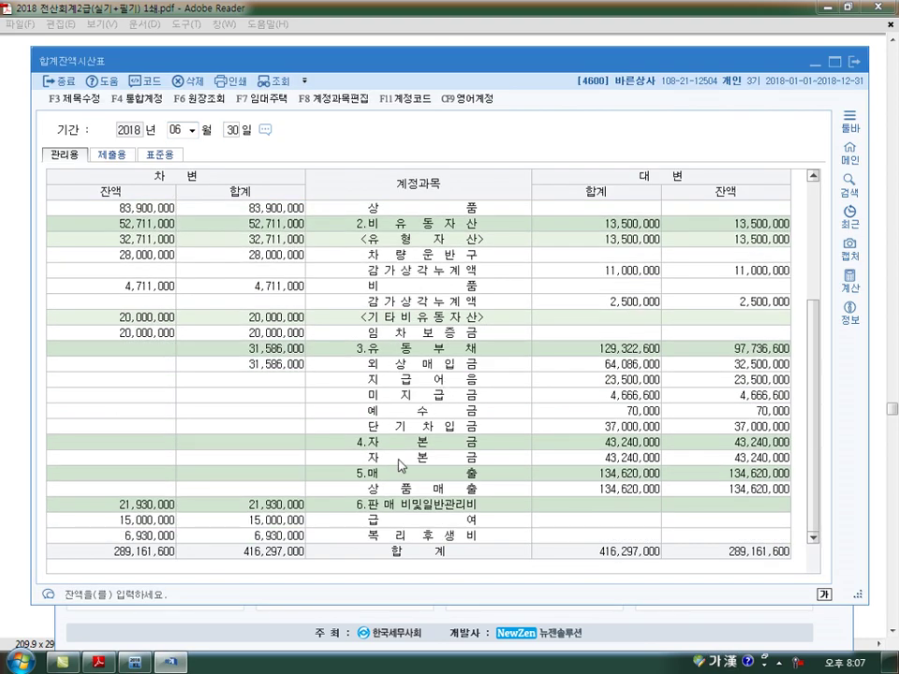
left_click(276, 520)
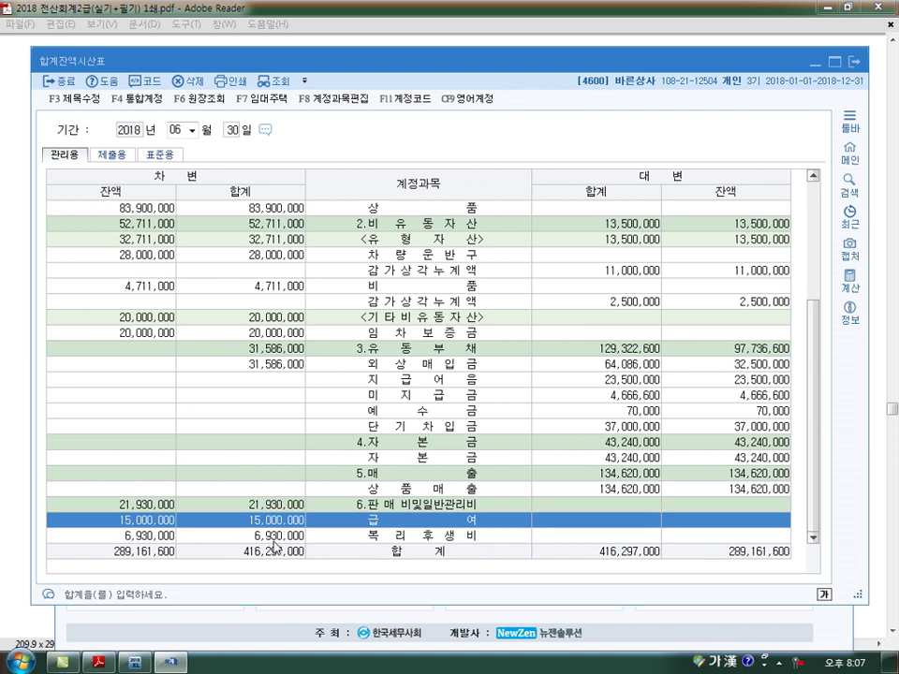
left_click(277, 534)
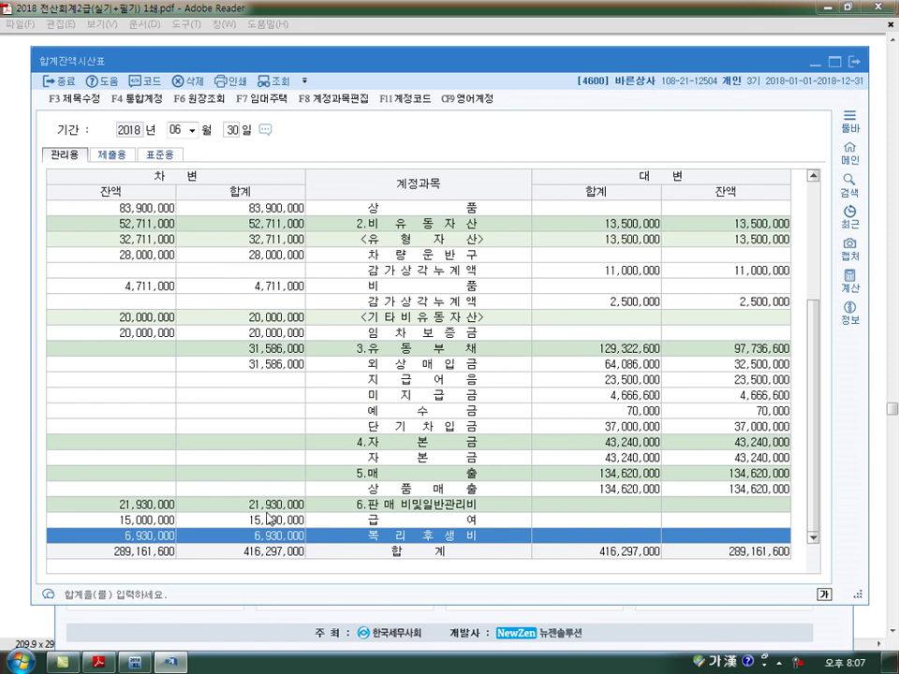
left_click(853, 62)
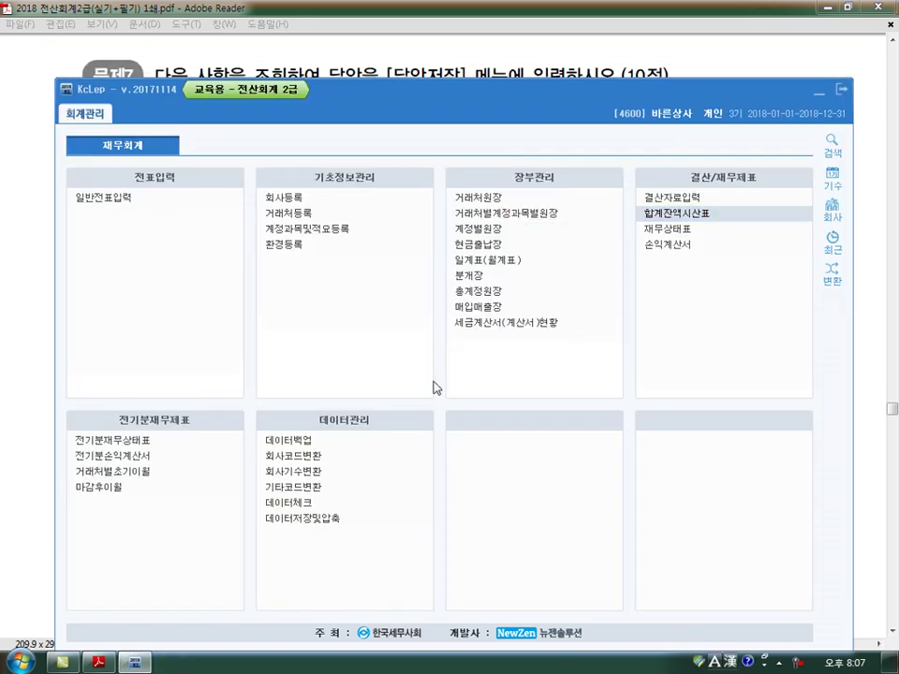
- Read question 2 in the exam PDF and open KcLep's 거래처원장 with the period 2018년 1월 1일 to 4월 30일
left_click(137, 664)
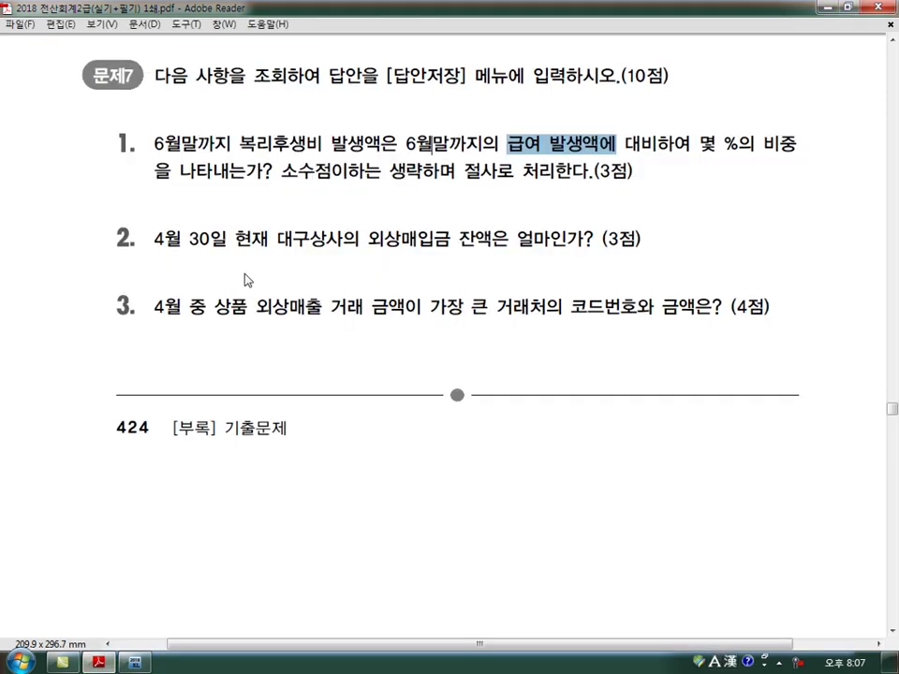
left_click_drag(277, 250, 327, 240)
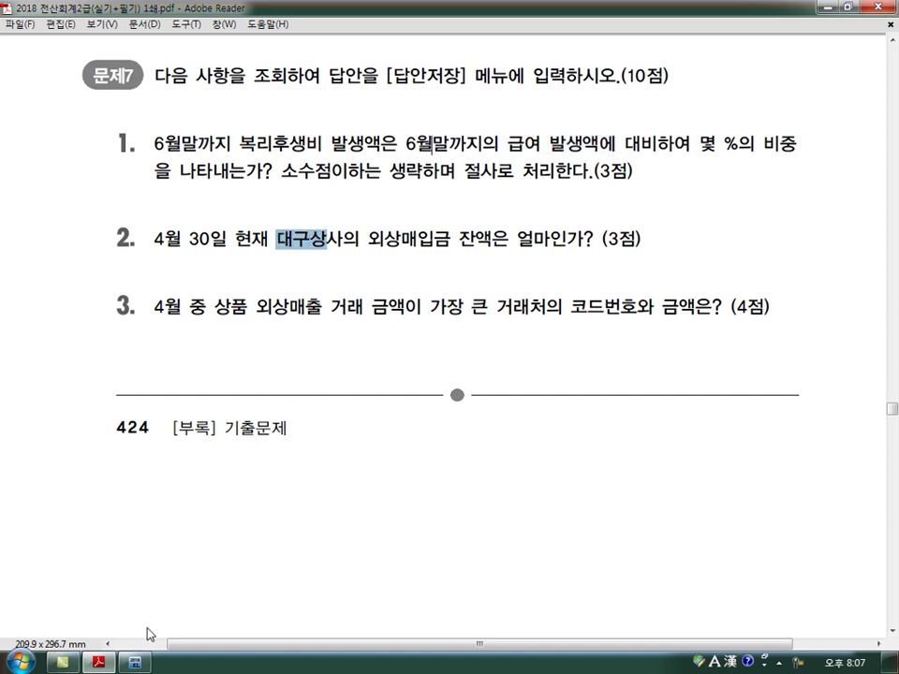
left_click(134, 663)
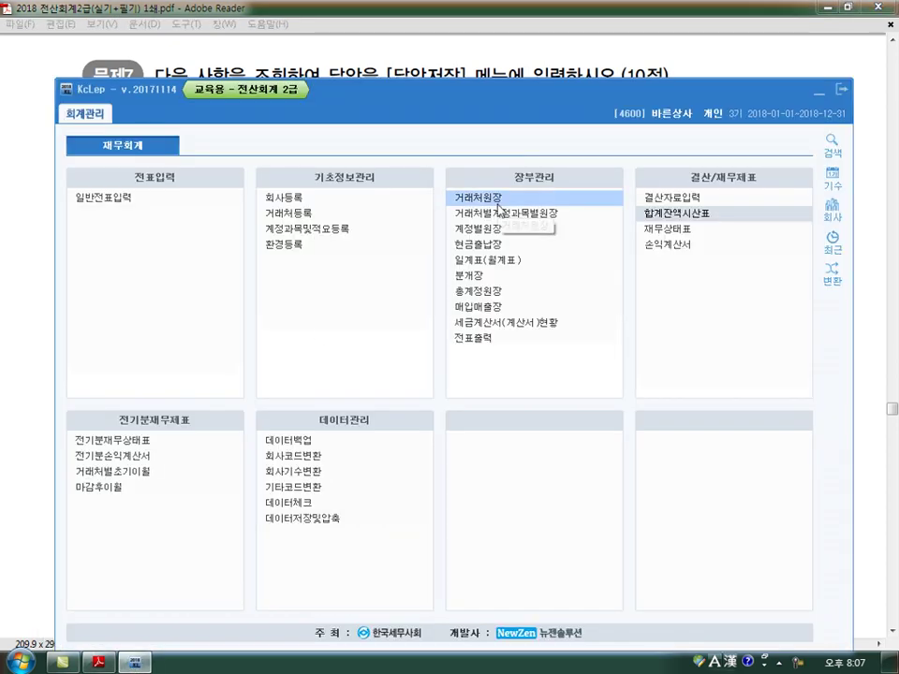
left_click(499, 208)
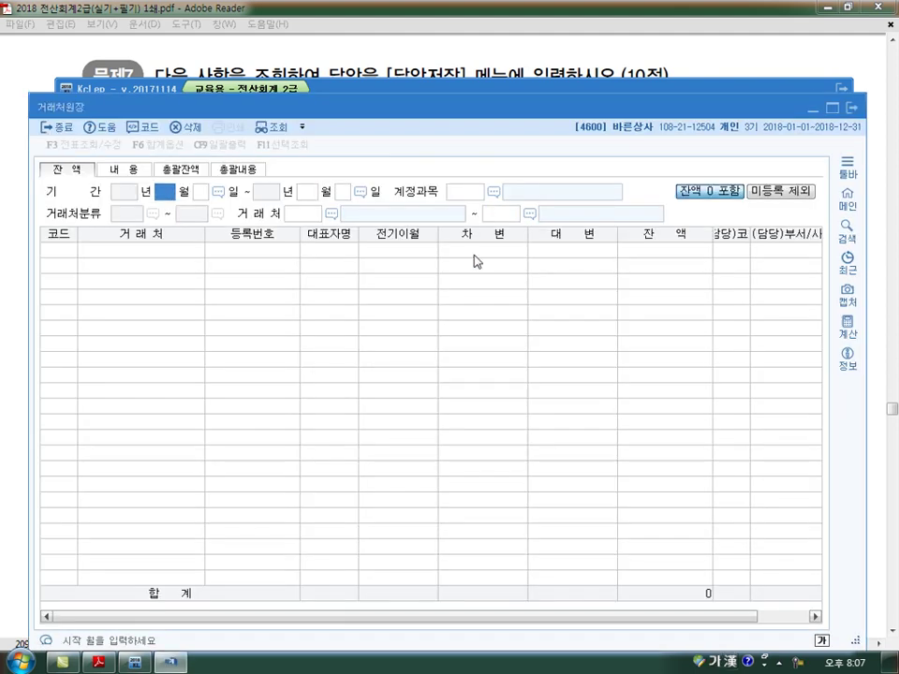
type("1")
key("Return")
key("Return")
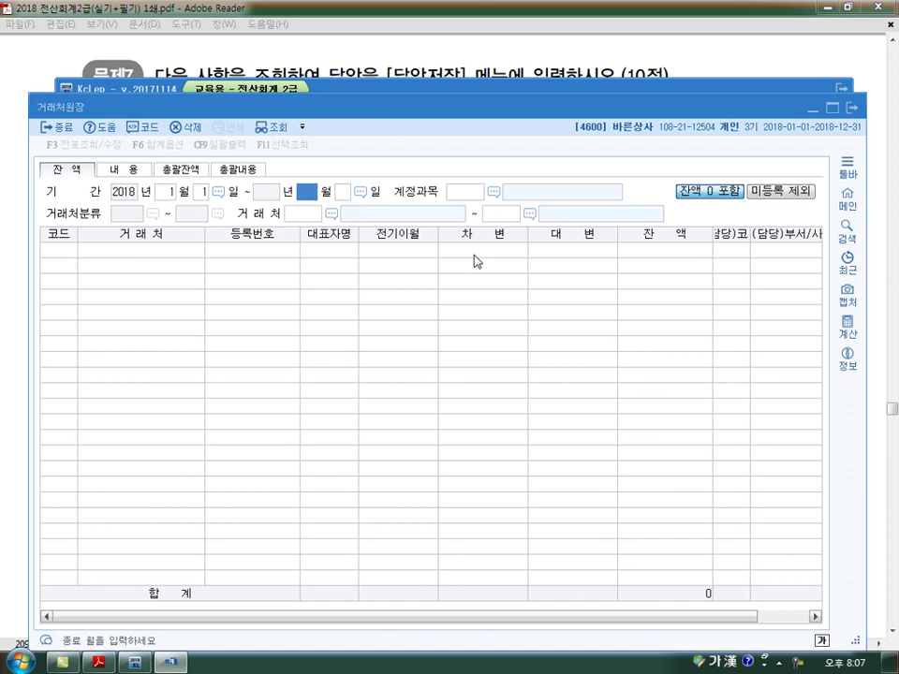
type("4")
key("Return")
type("30")
key("Return")
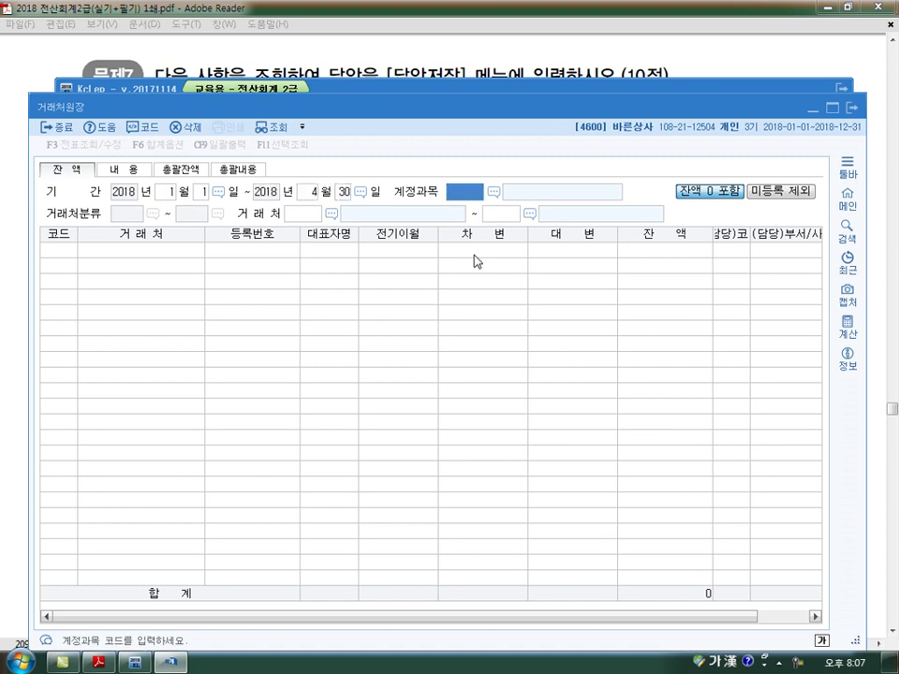
- Look up the 0251 외상매입금 balance with 대구상사 as both first and last 거래처, and close the ledger
type("251")
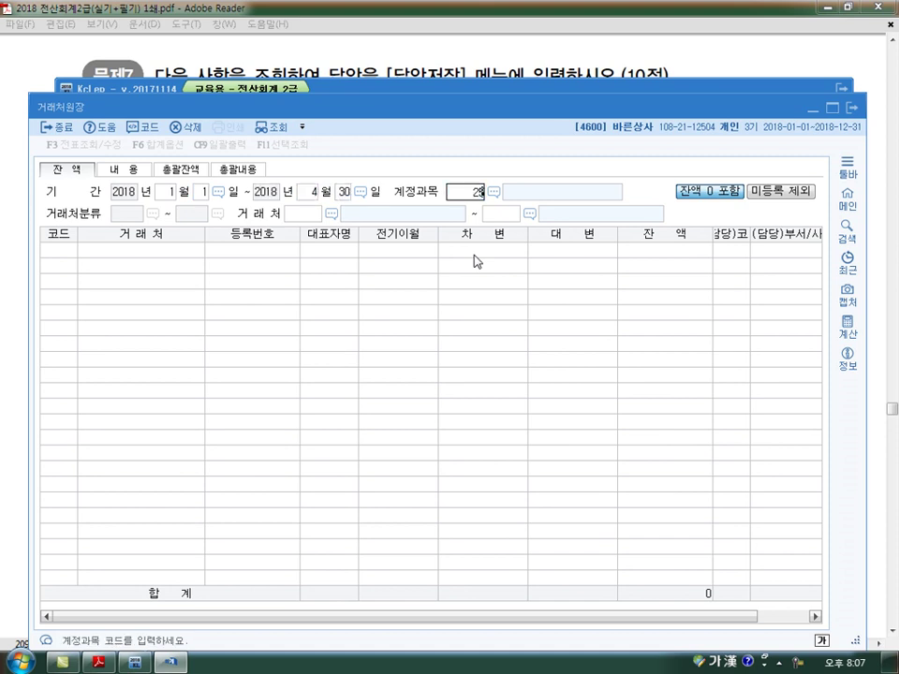
key("Return")
key("F2")
type("대구")
key("Return")
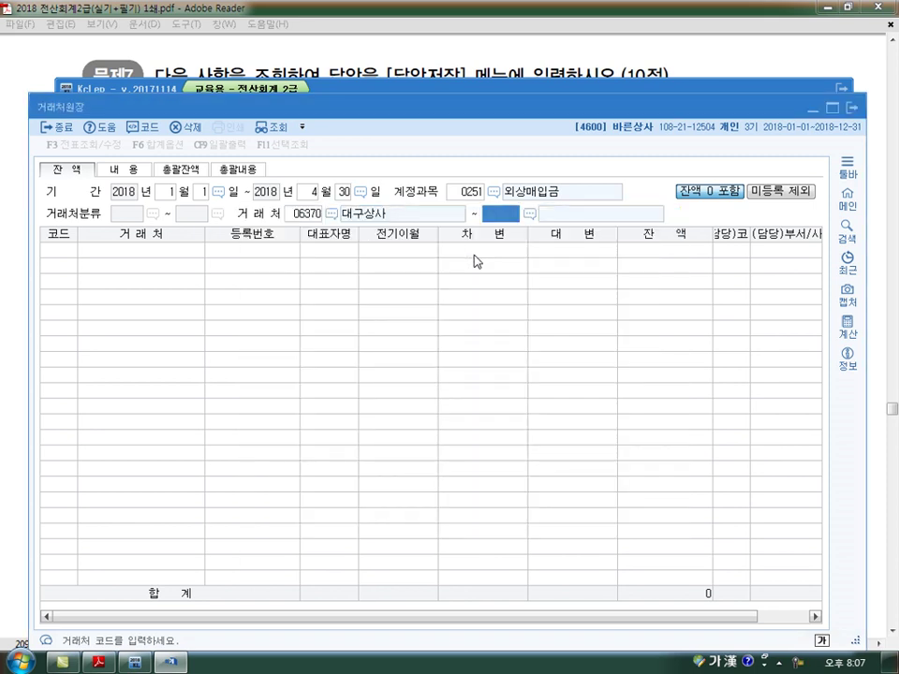
type("6370")
key("Return")
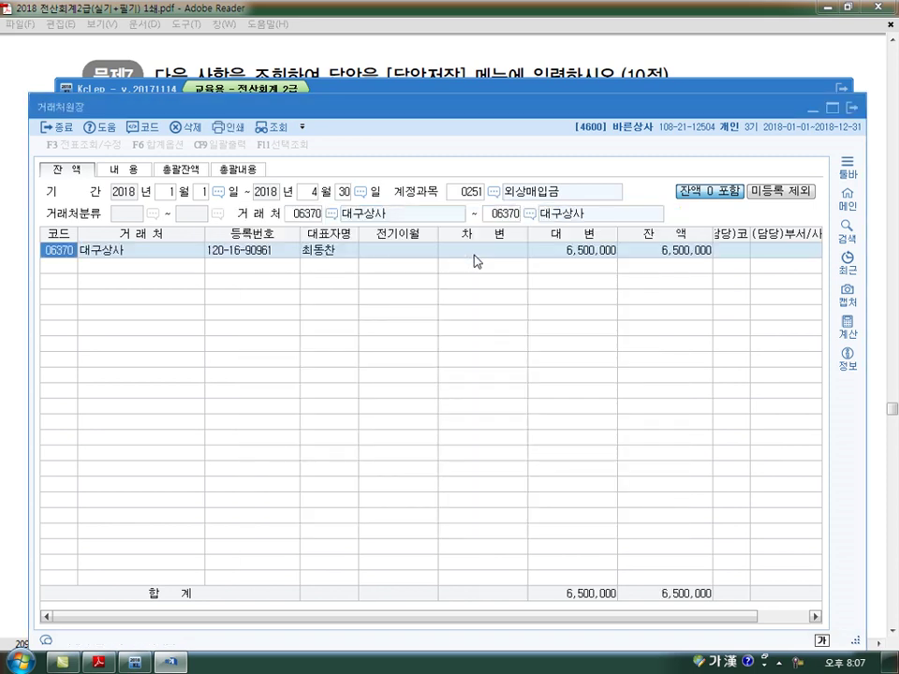
left_click(683, 262)
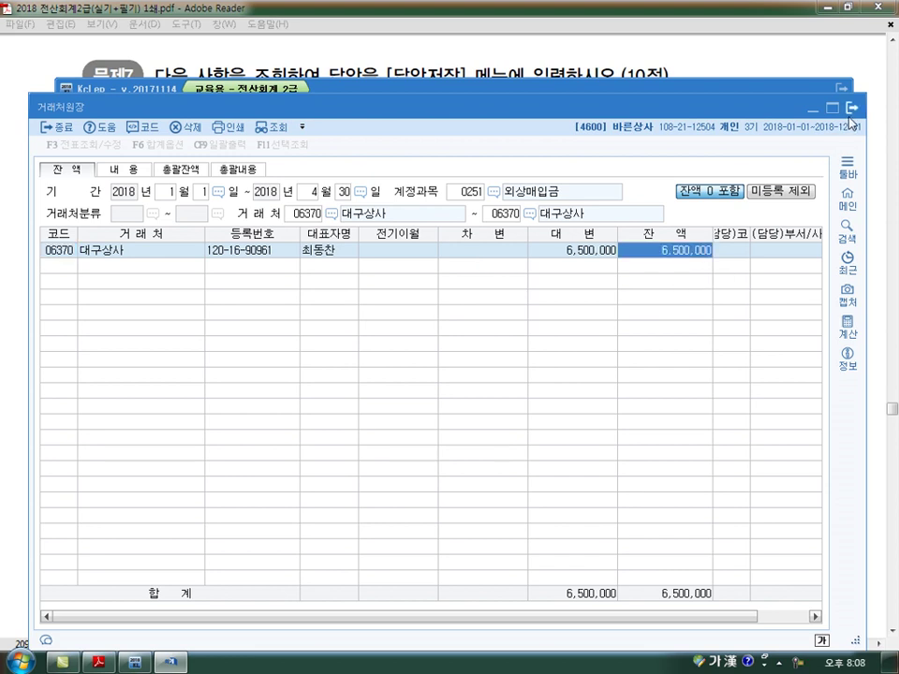
key("Escape")
- Switch to the exam PDF and read question 3 about the 거래처 with the largest 외상매출 amount in April
left_click(111, 666)
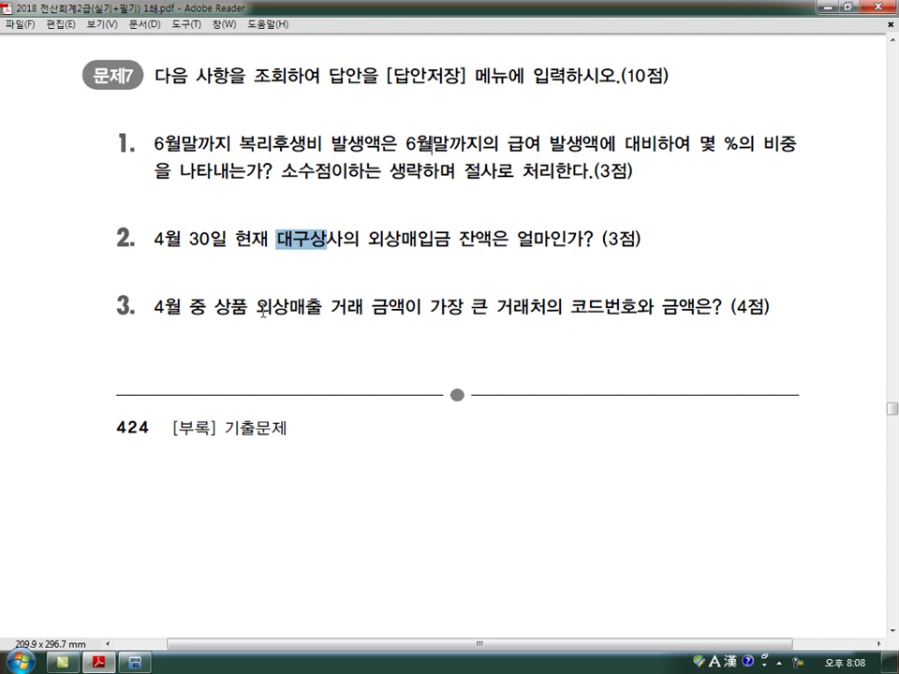
left_click_drag(260, 312, 344, 312)
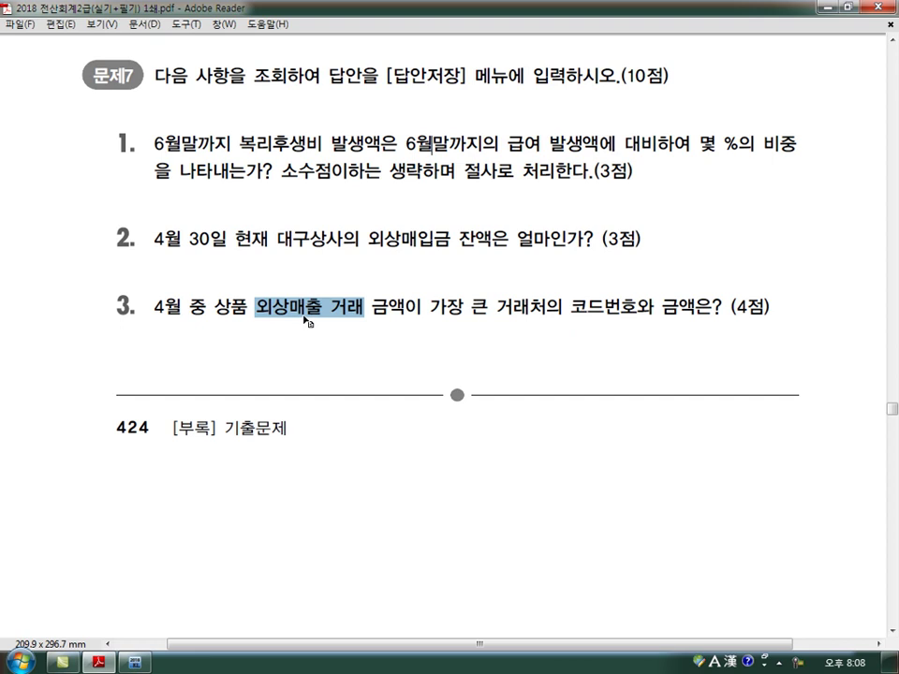
left_click_drag(432, 306, 561, 309)
left_click_drag(496, 306, 540, 312)
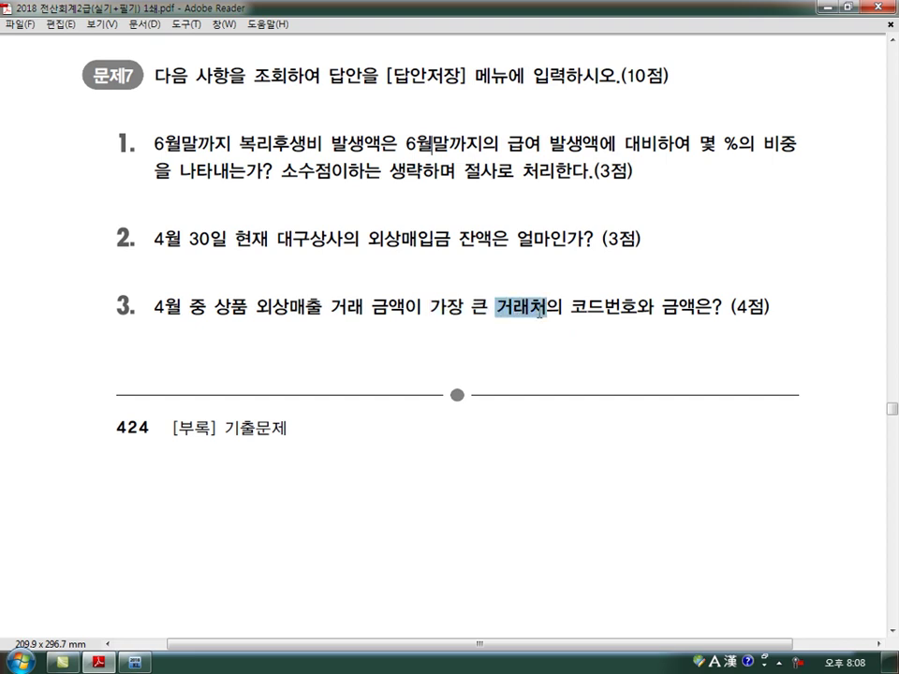
- Switch to KcLep and open the 거래처원장 with the period 2018년 4월 1일 to 4월 30일
key("alt+Tab")
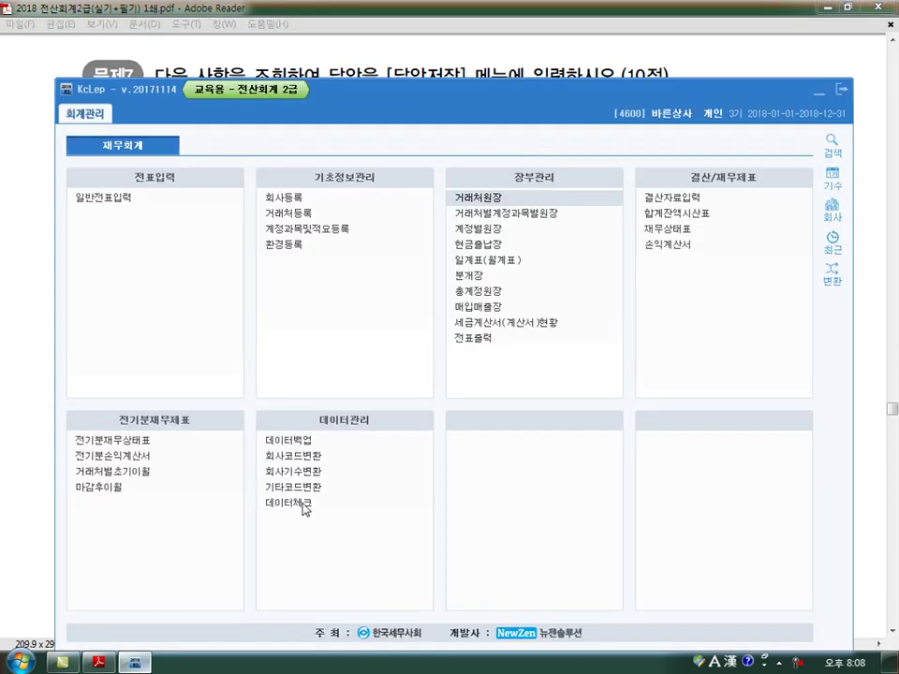
left_click(494, 199)
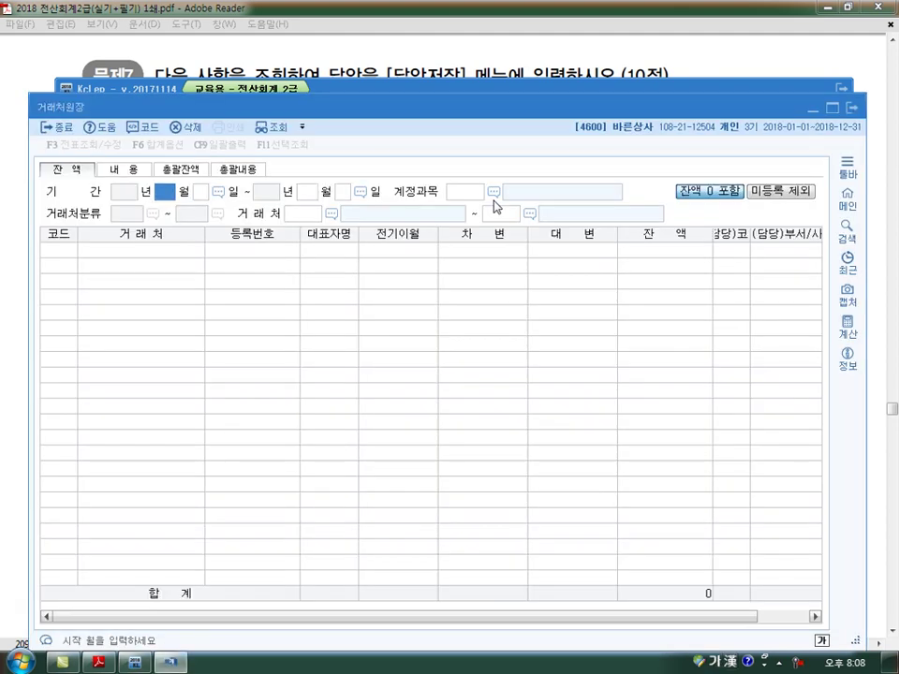
type("4")
key("Return")
type("1")
key("Return")
type("4")
key("Return")
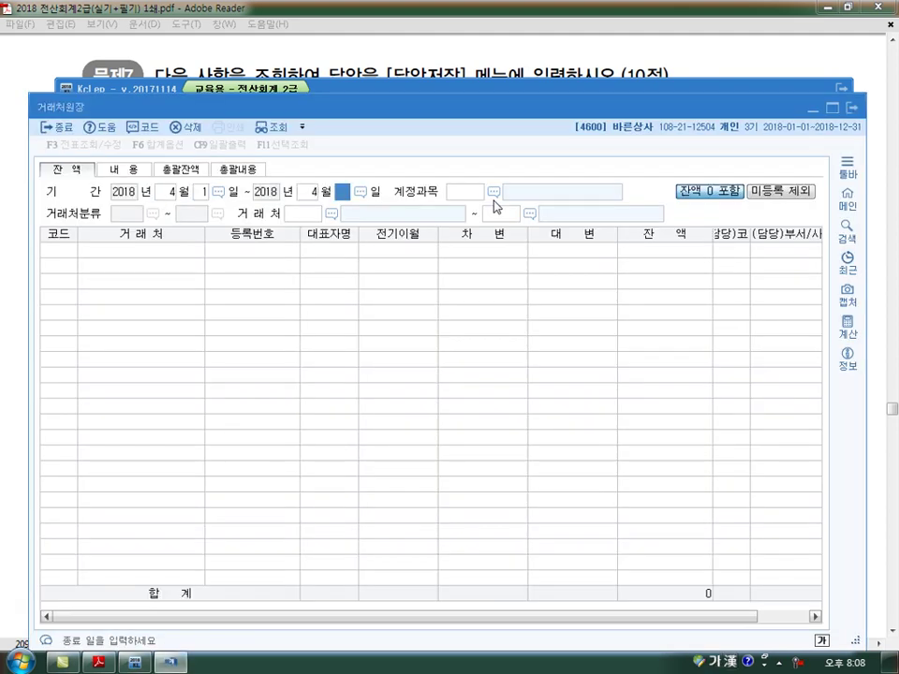
type("30")
key("Return")
- Query the ledger for account 0108 외상매출금 across the full range of 거래처
type("108")
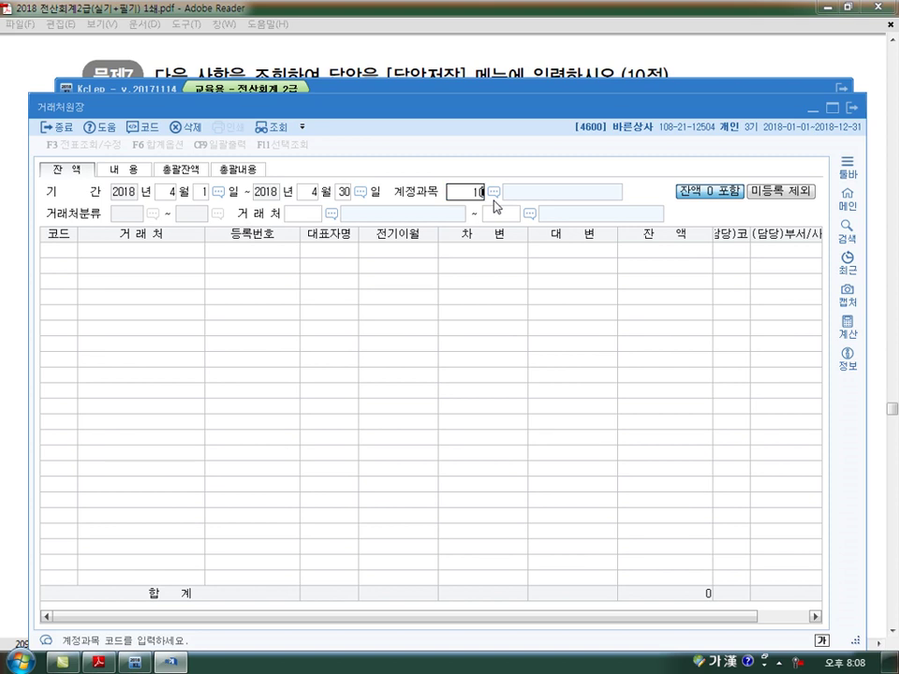
key("Return")
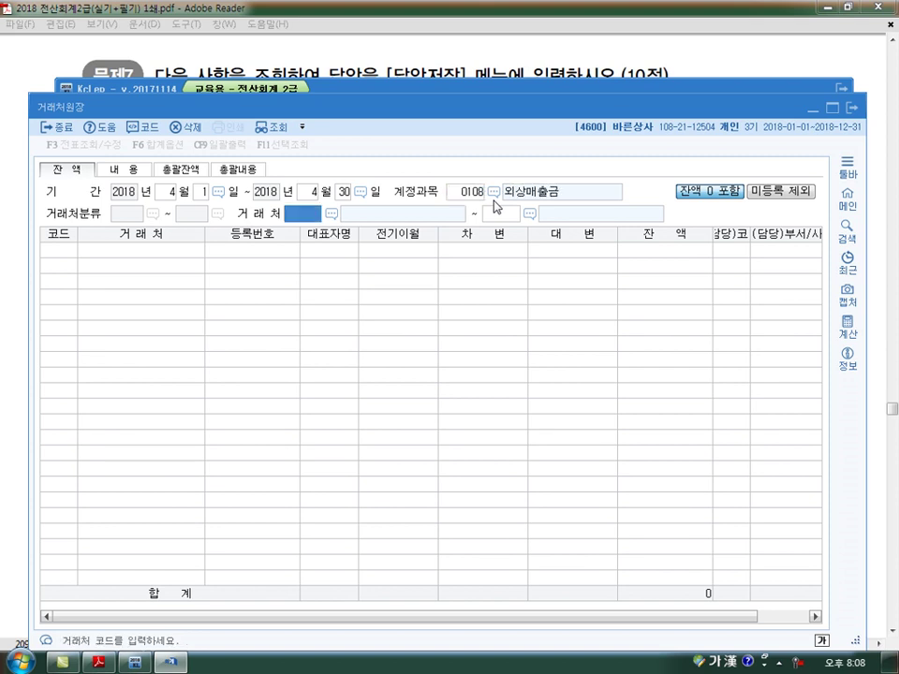
key("Return")
key("Return")
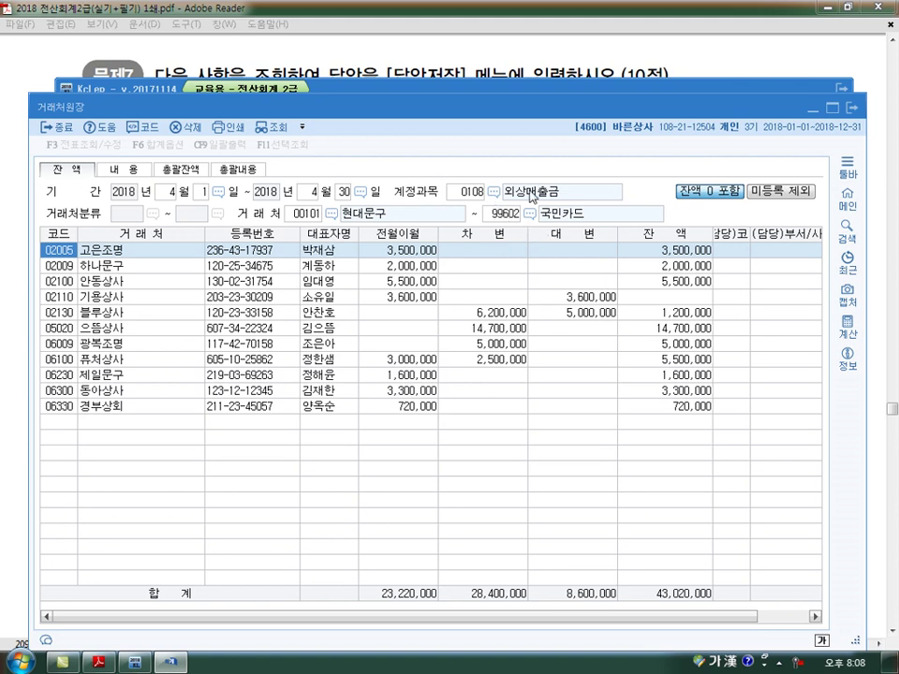
- Compare the April 차변 and 대변 amounts by 거래처 to identify the largest 외상매출 and its code, and close the ledger
left_click(500, 315)
left_click(494, 332)
left_click(496, 342)
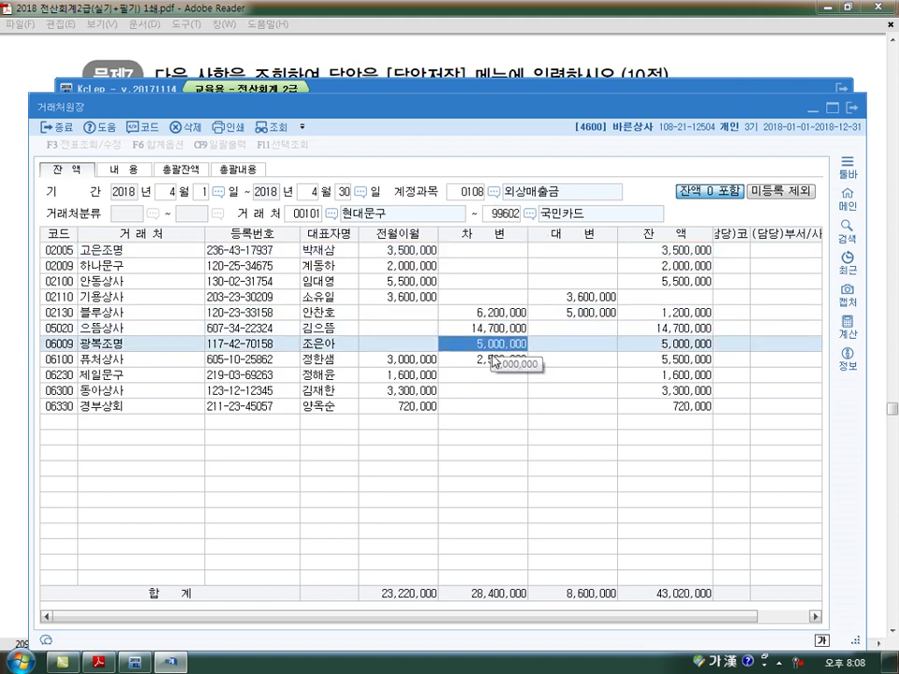
left_click(576, 304)
left_click(574, 299)
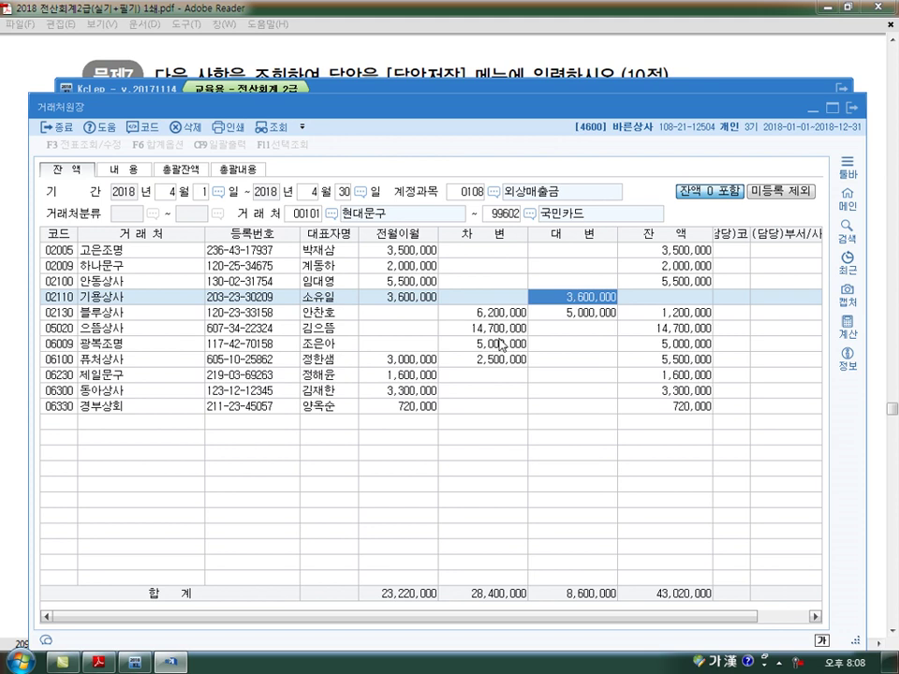
left_click(486, 332)
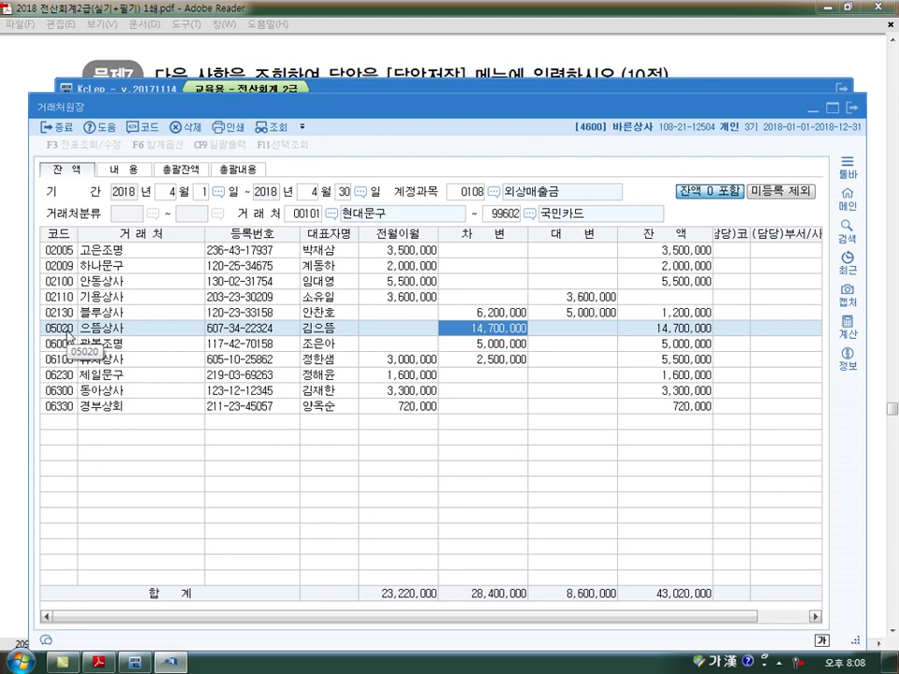
key("Escape")
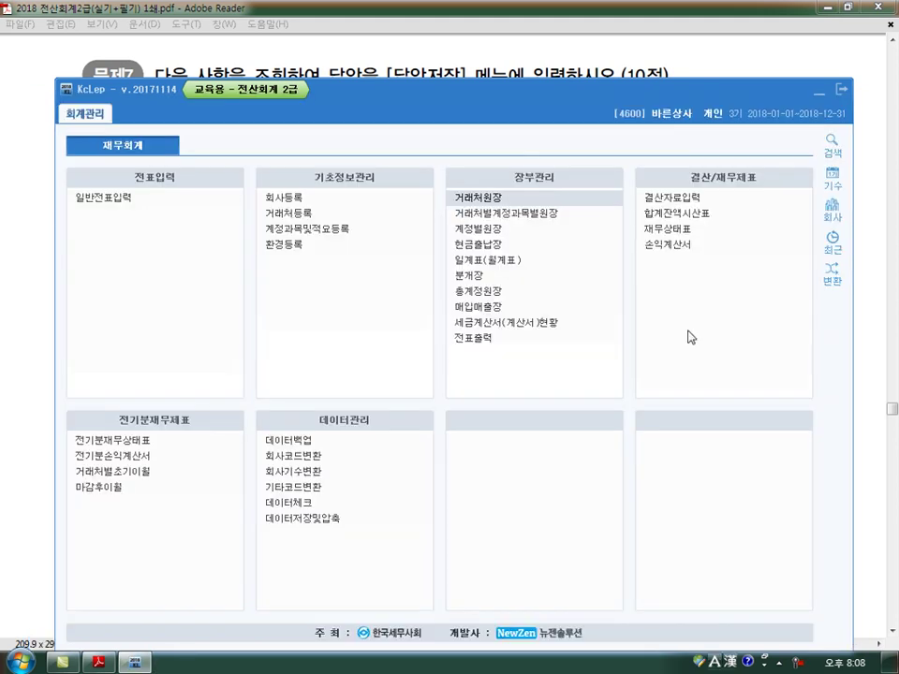